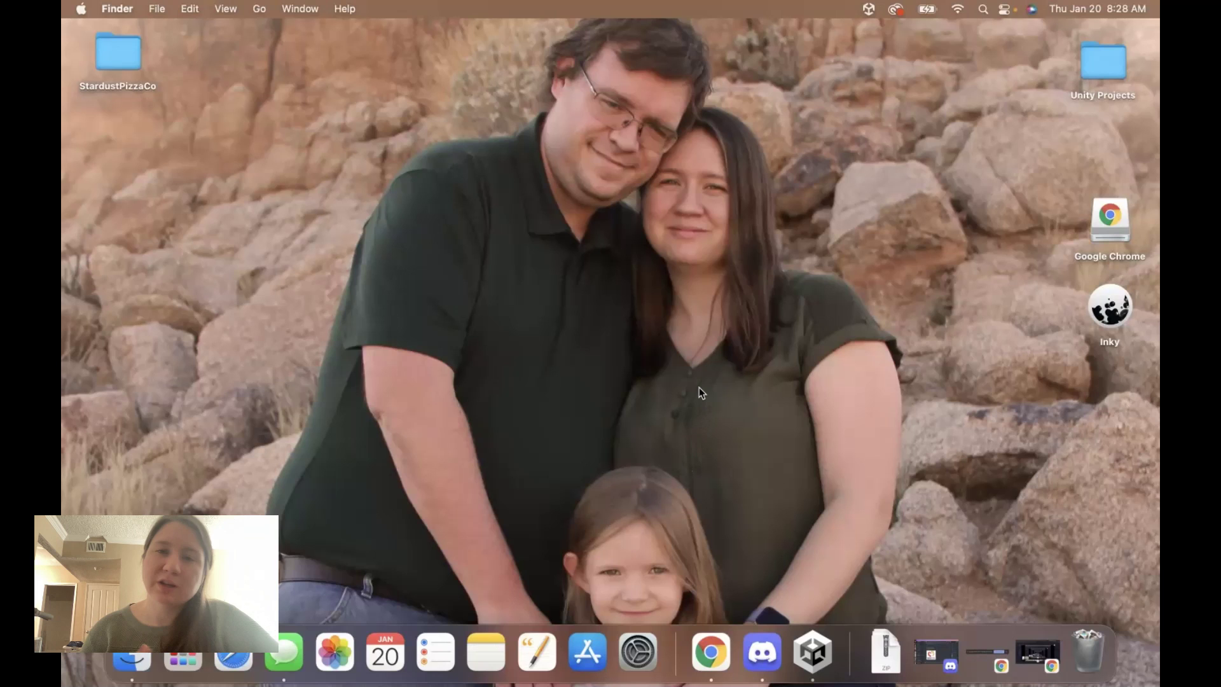
# Step: Switch to Unity Hub to show projects like StardustPizzaCo, Snake and PuzzleGame
pyautogui.press('super+Tab')
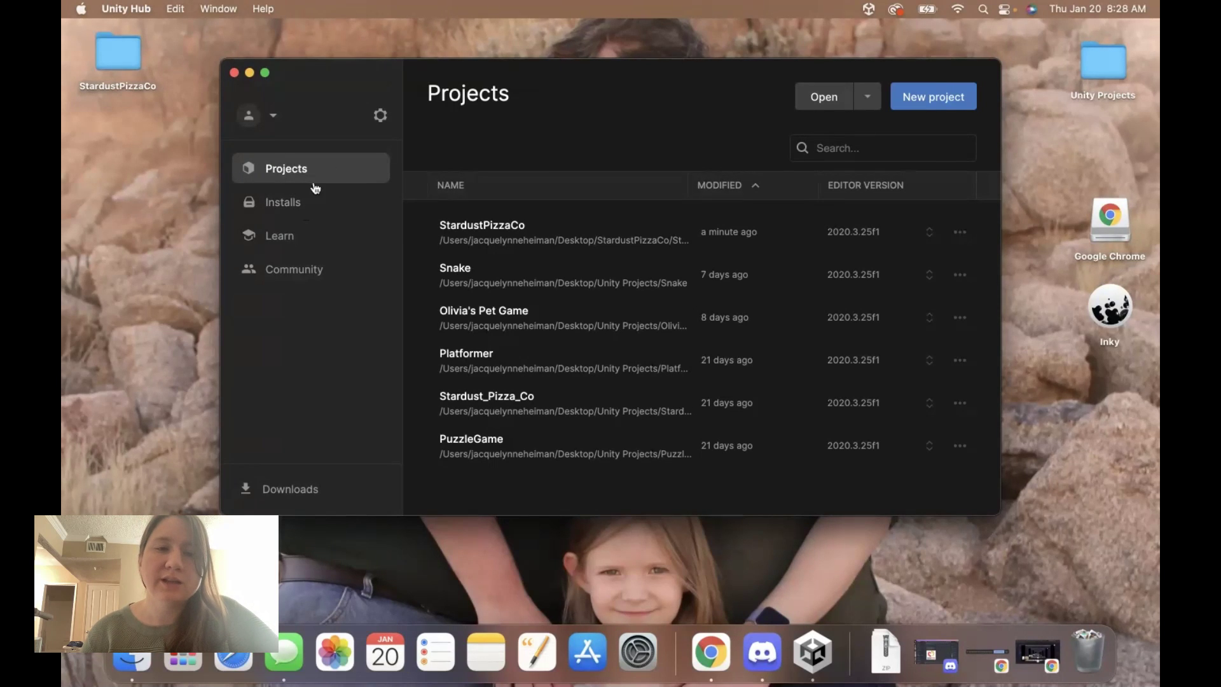
pyautogui.click(296, 203)
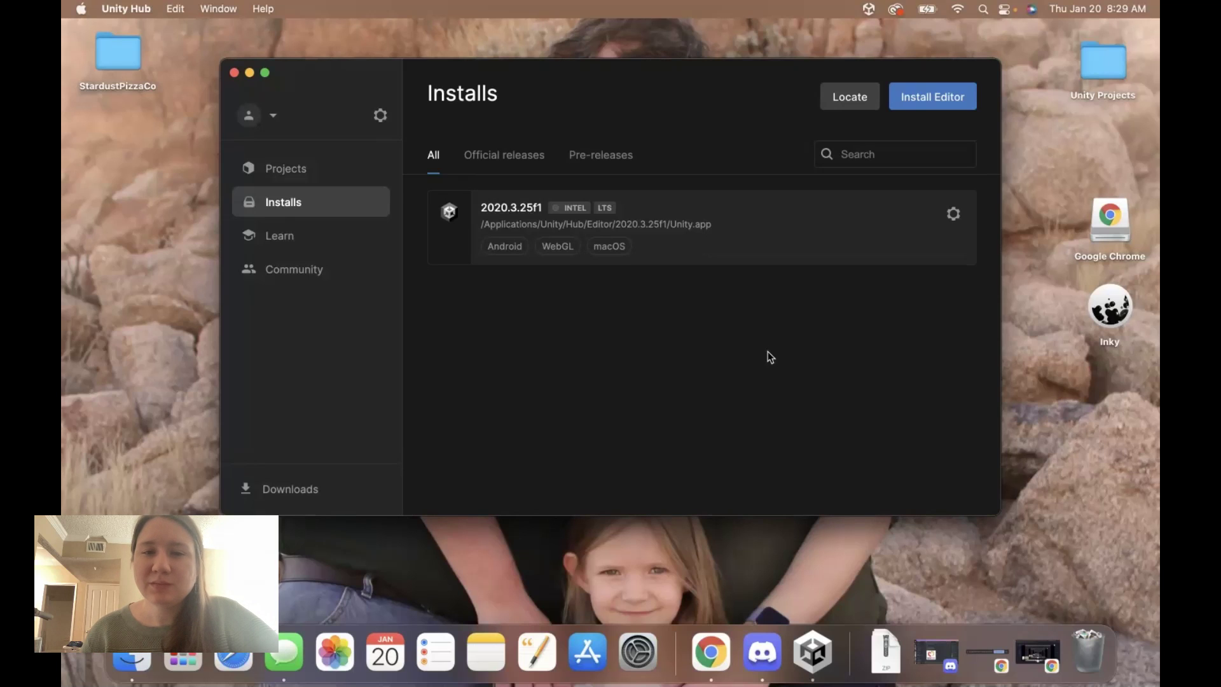
pyautogui.click(286, 169)
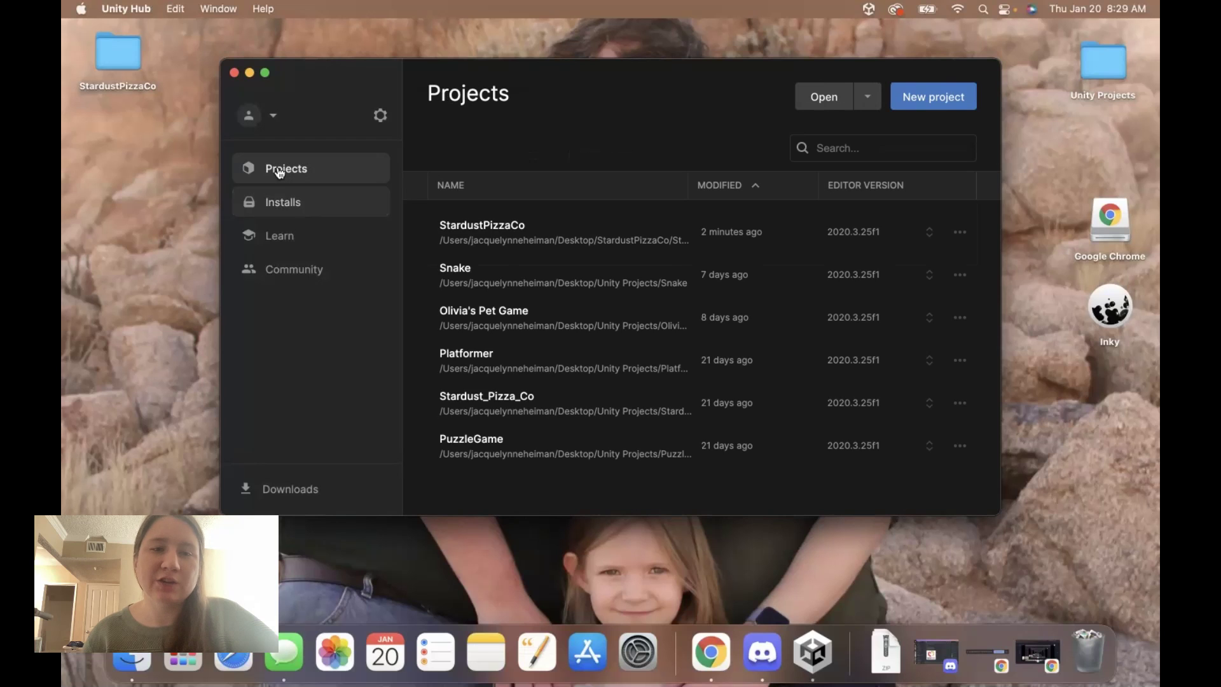
# Step: Start a new project from the 2D template and name it 2D-RPG
pyautogui.click(935, 103)
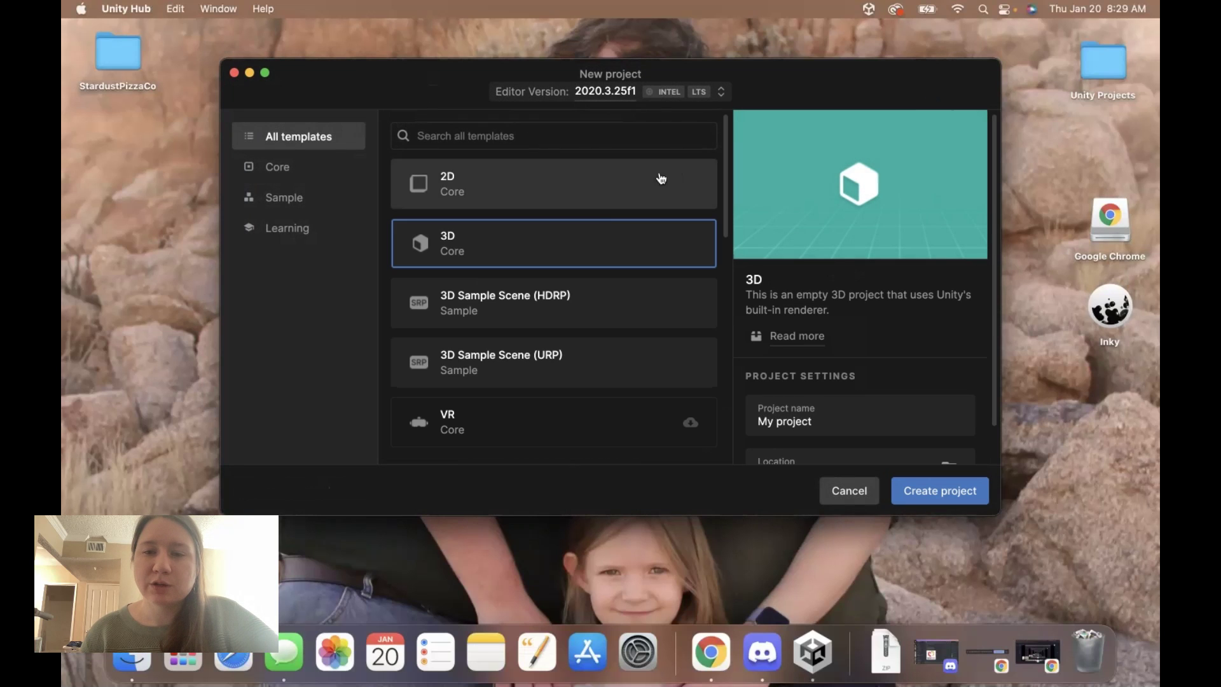
pyautogui.click(521, 188)
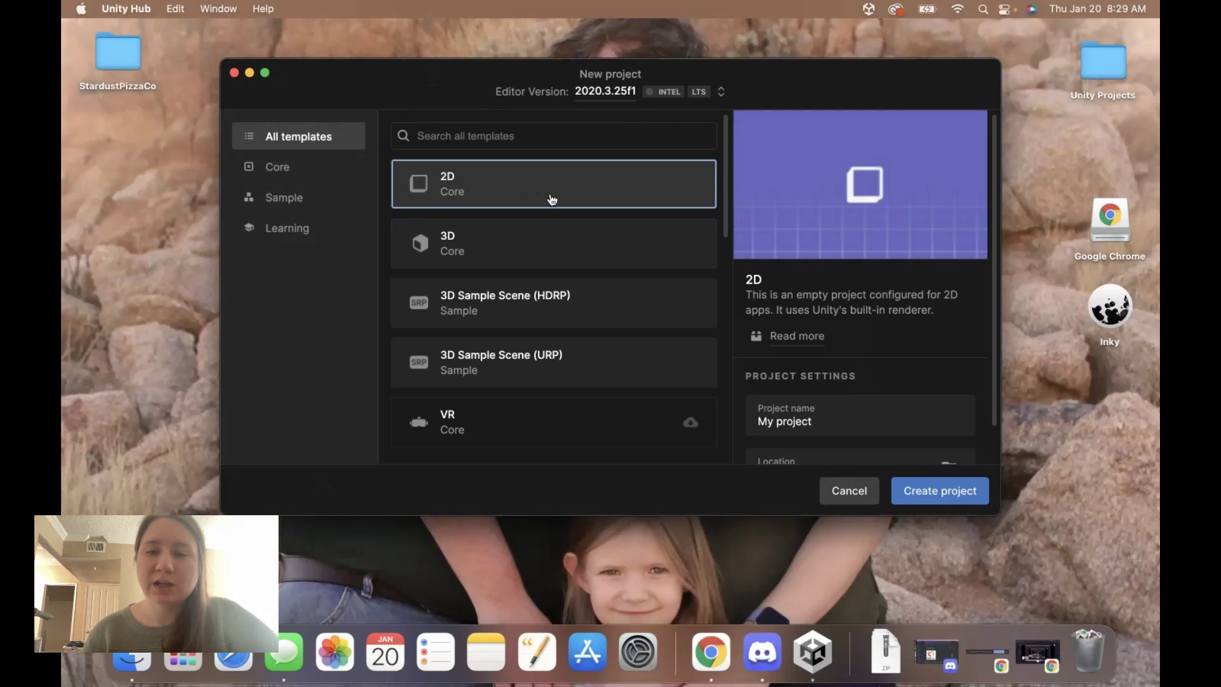
pyautogui.click(773, 420)
pyautogui.click(849, 417)
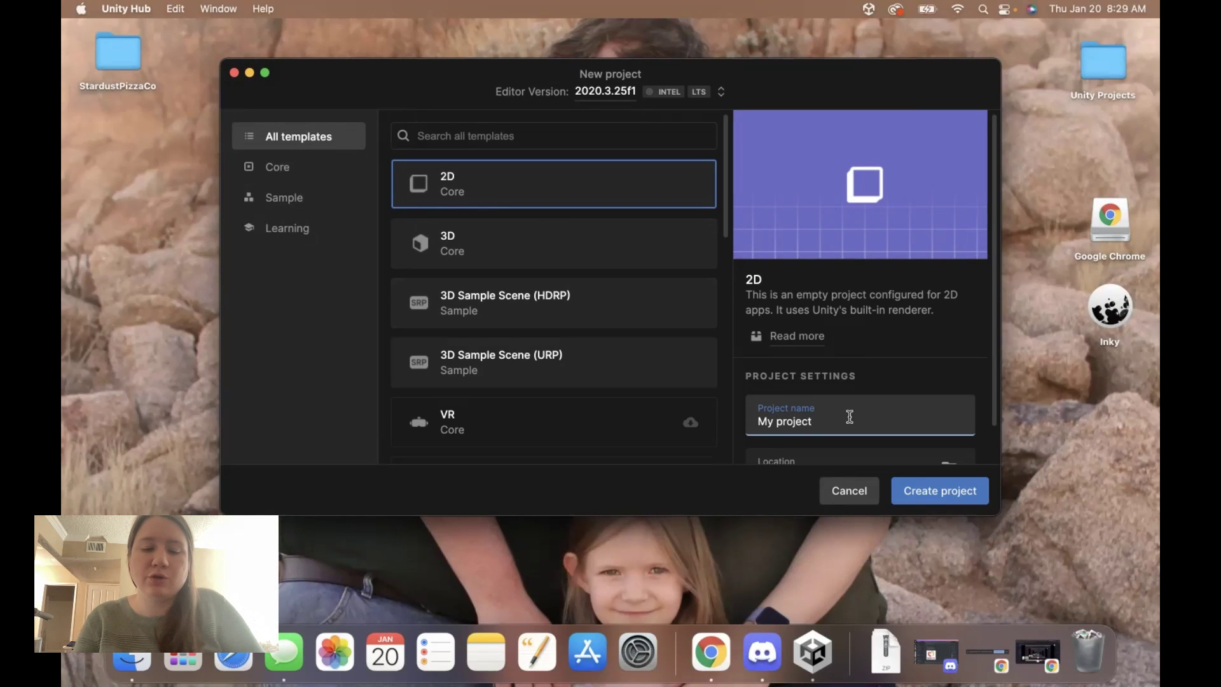
pyautogui.doubleClick(848, 417)
pyautogui.write('2D')
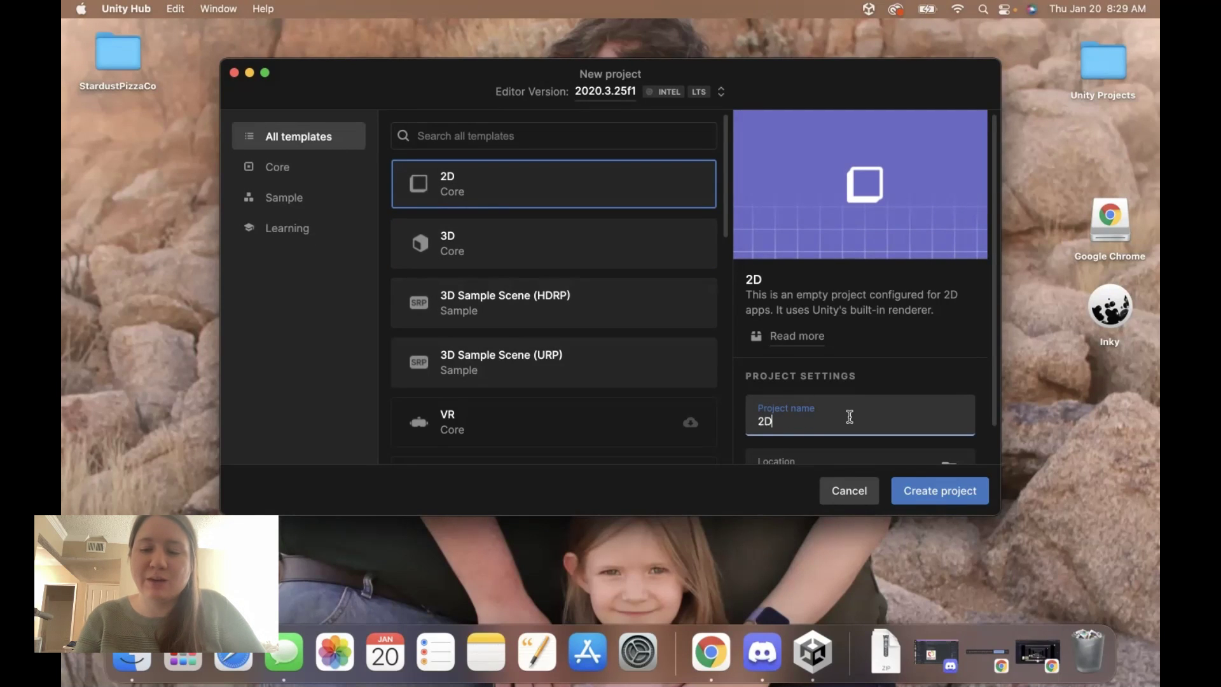
pyautogui.write('-R')
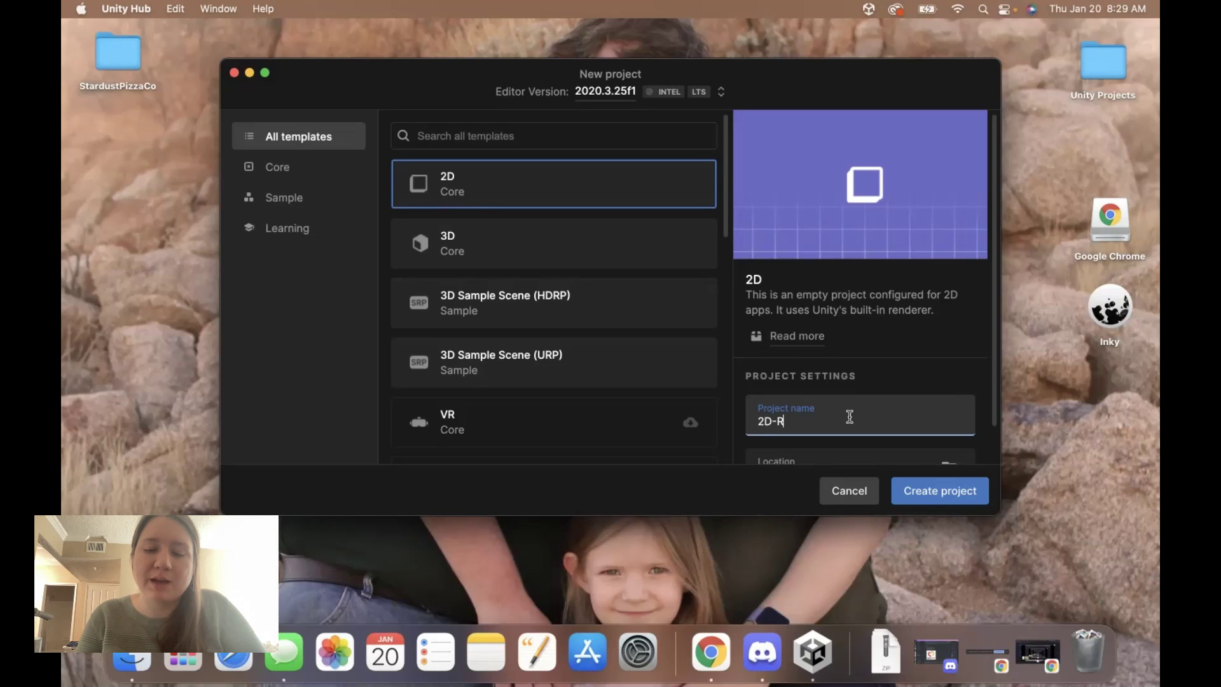
pyautogui.write('PG')
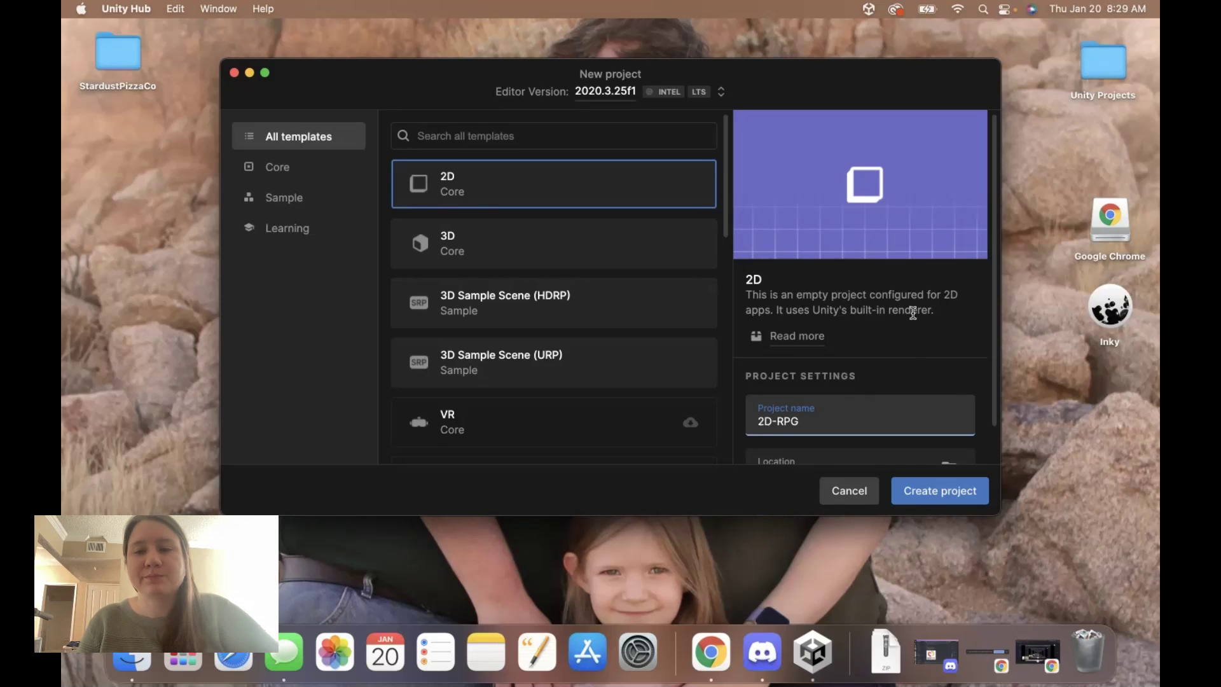
pyautogui.scroll(-2, 913, 316)
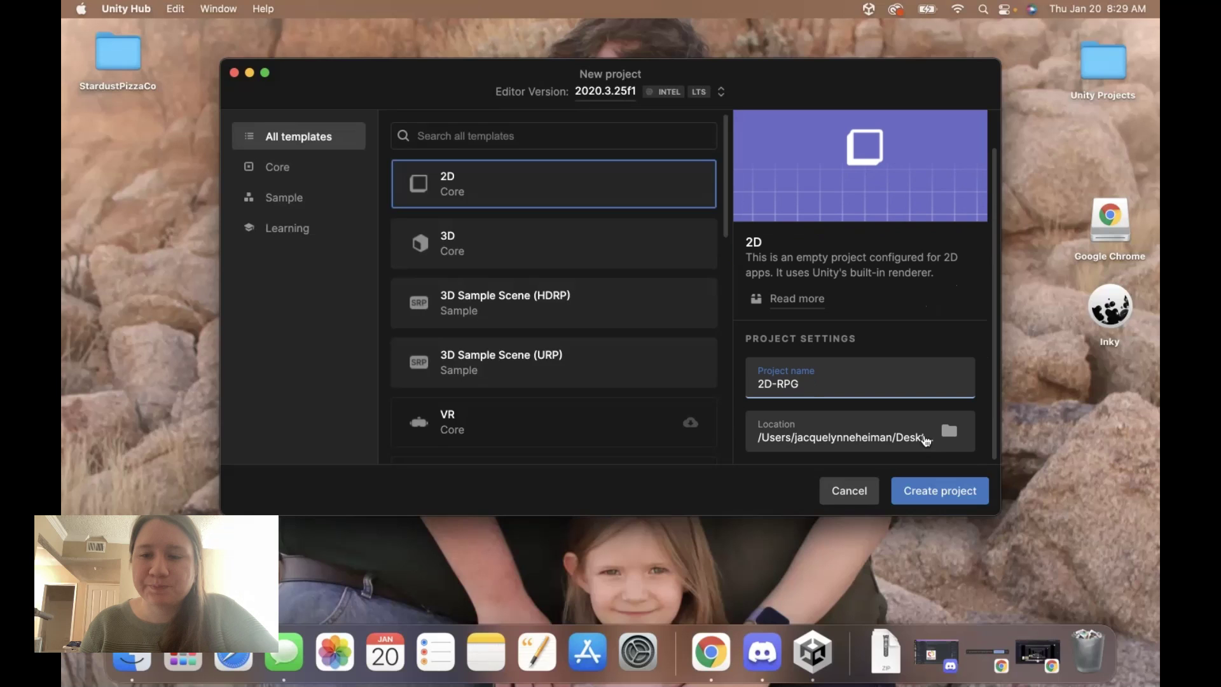
# Step: Save it in a new Desktop folder named 2D-RPG and create the project
pyautogui.click(946, 440)
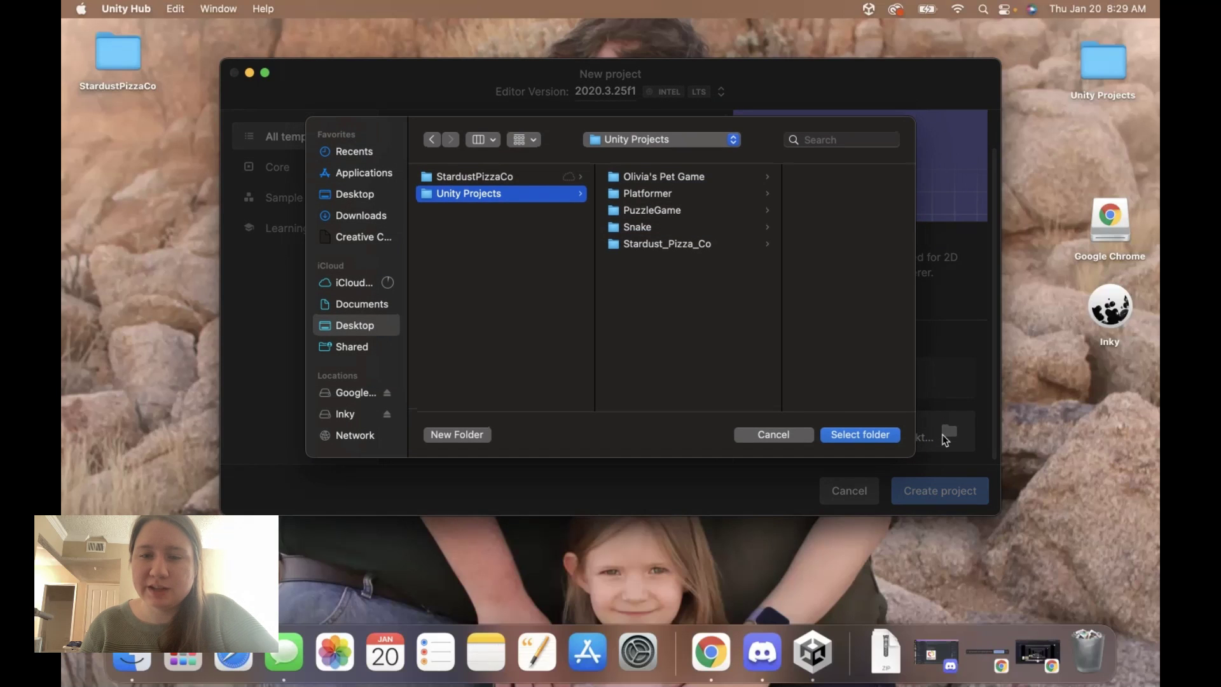
pyautogui.click(355, 195)
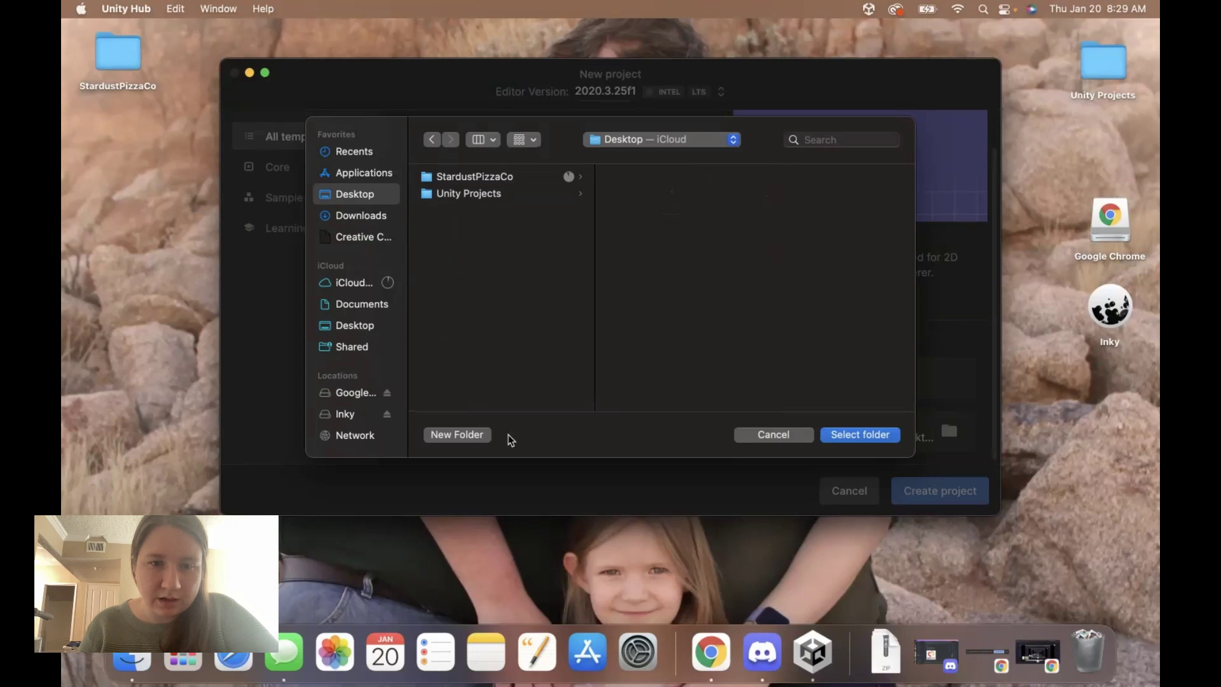
pyautogui.click(458, 434)
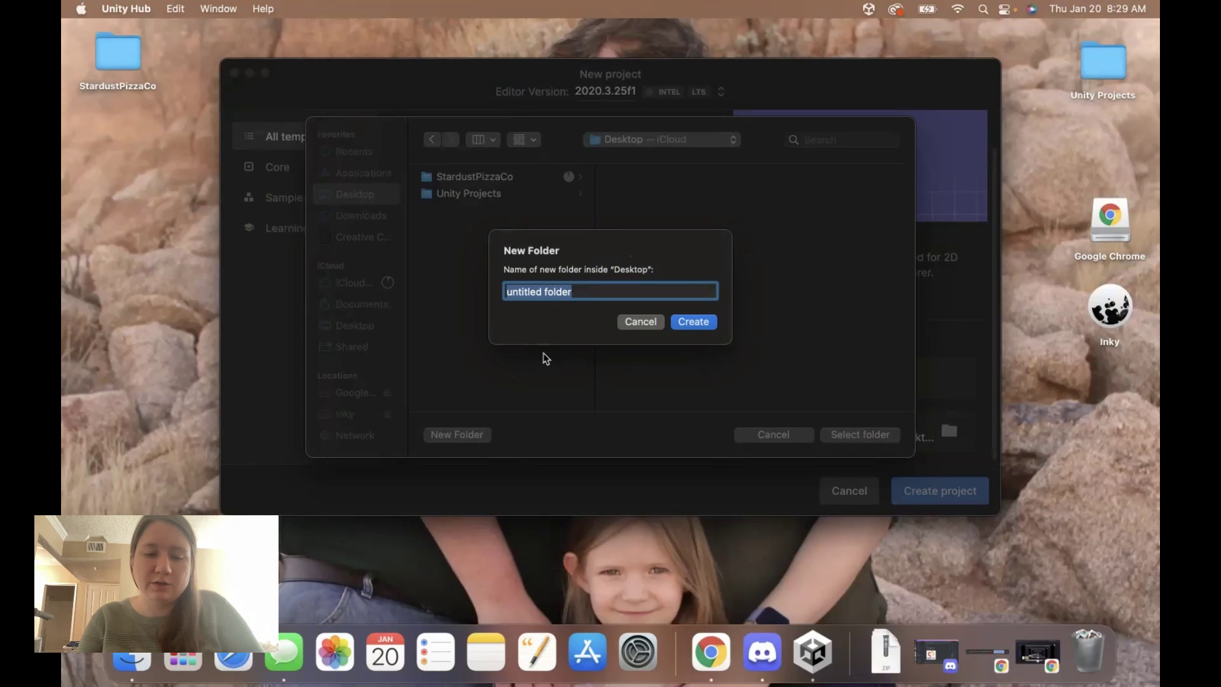
pyautogui.write('2D-')
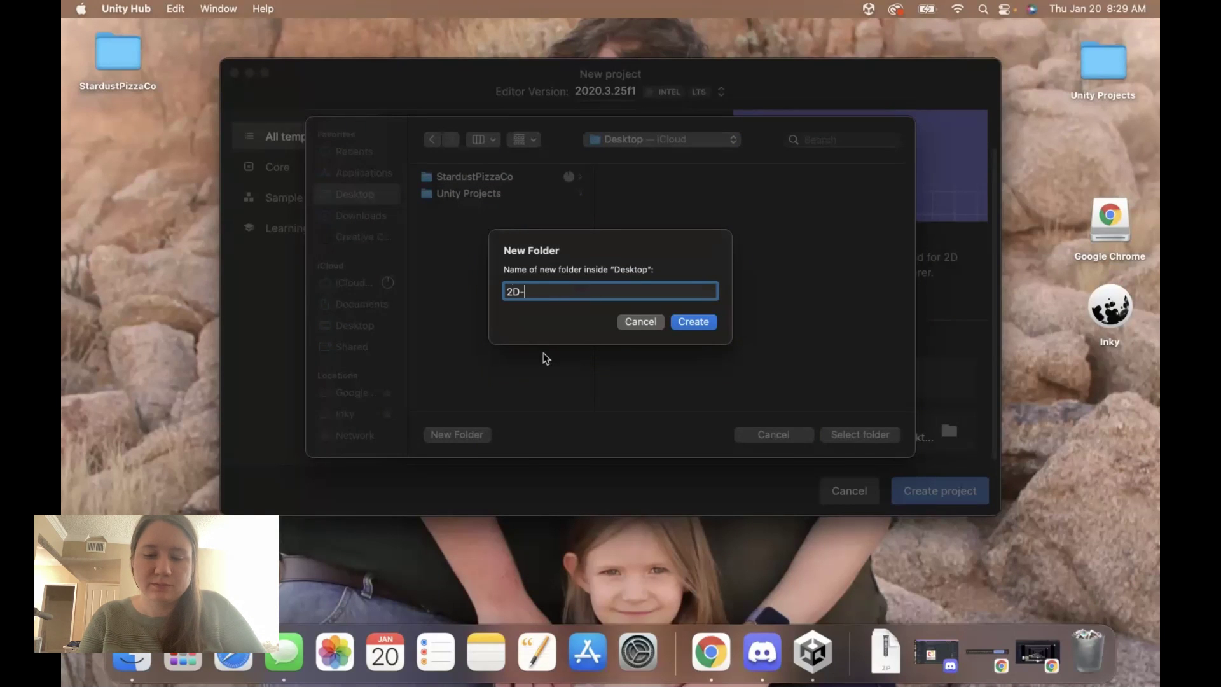
pyautogui.write('RPG')
pyautogui.click(694, 322)
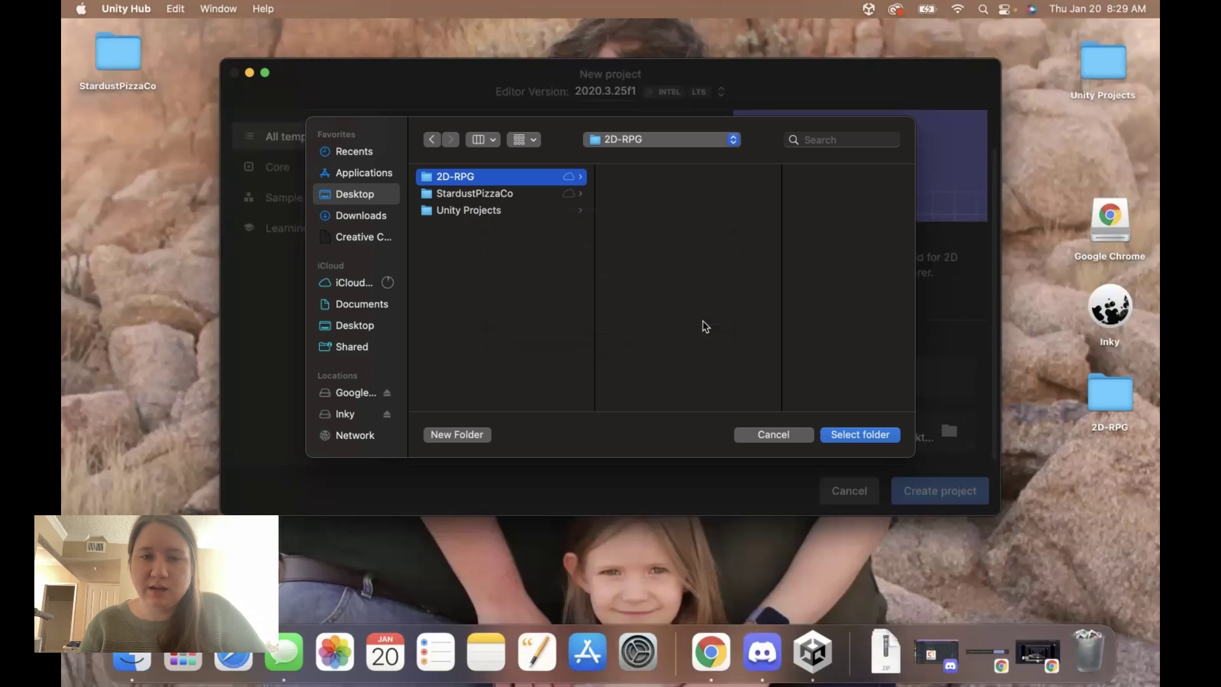
pyautogui.click(869, 435)
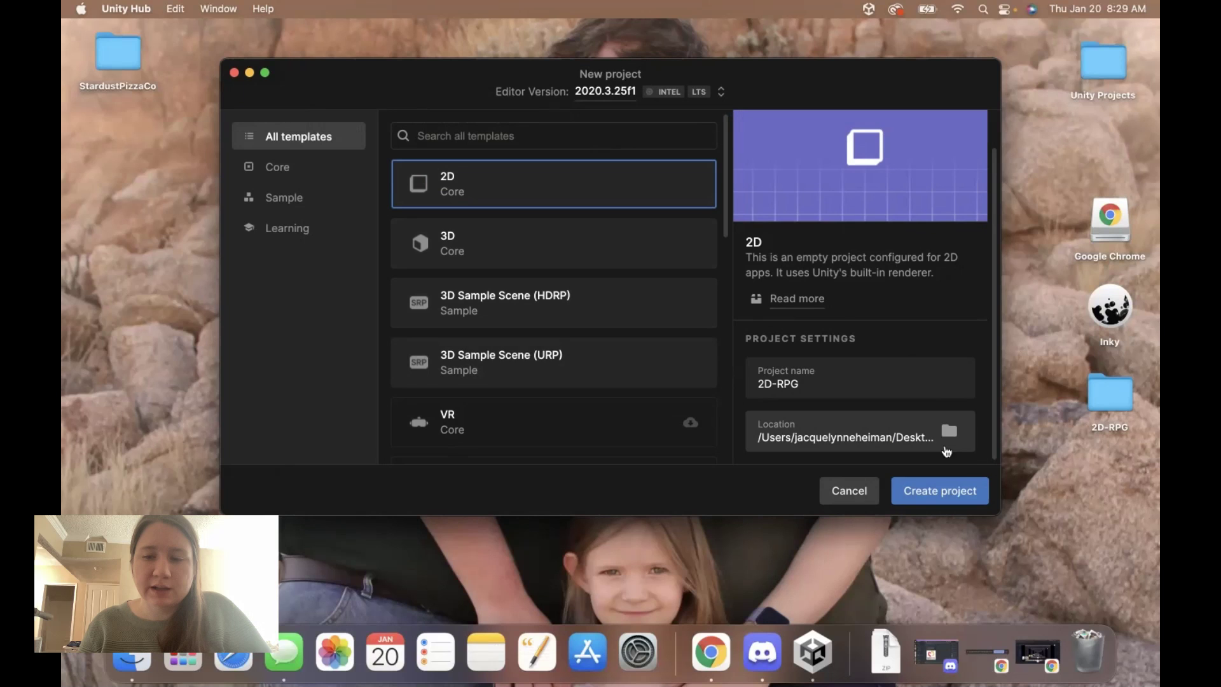
pyautogui.click(940, 491)
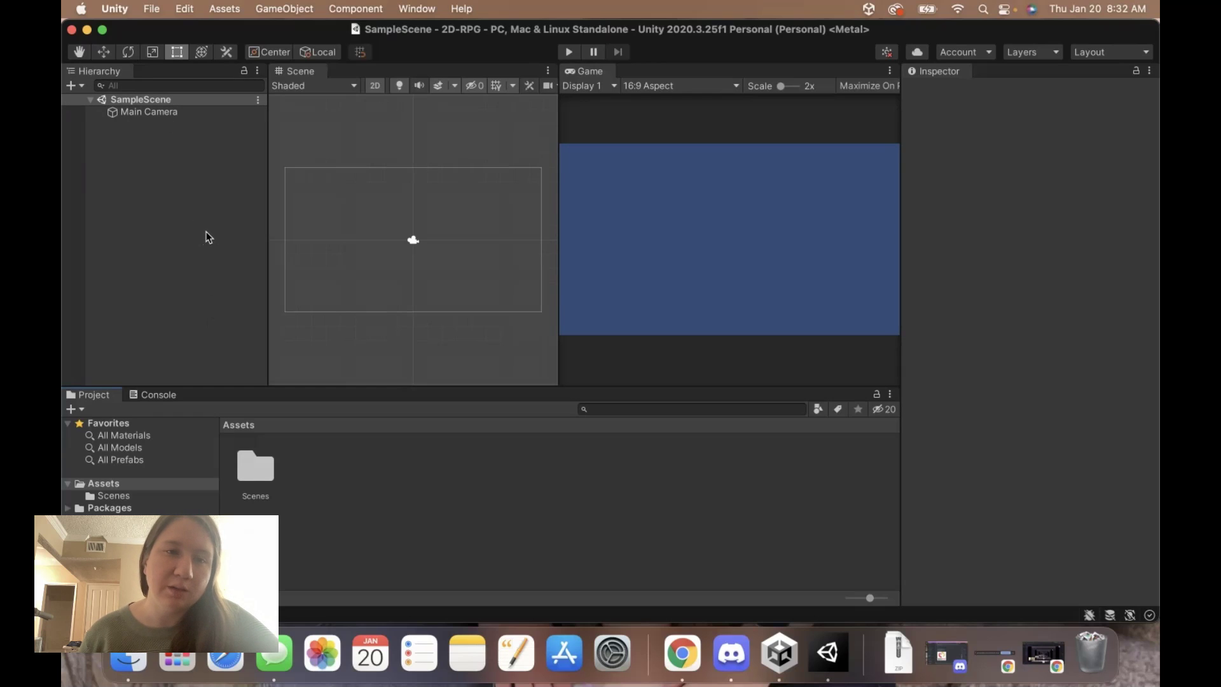
# Step: Add a Square sprite to the scene and nudge it around with the Move tool
pyautogui.rightClick(158, 133)
pyautogui.moveTo(192, 344)
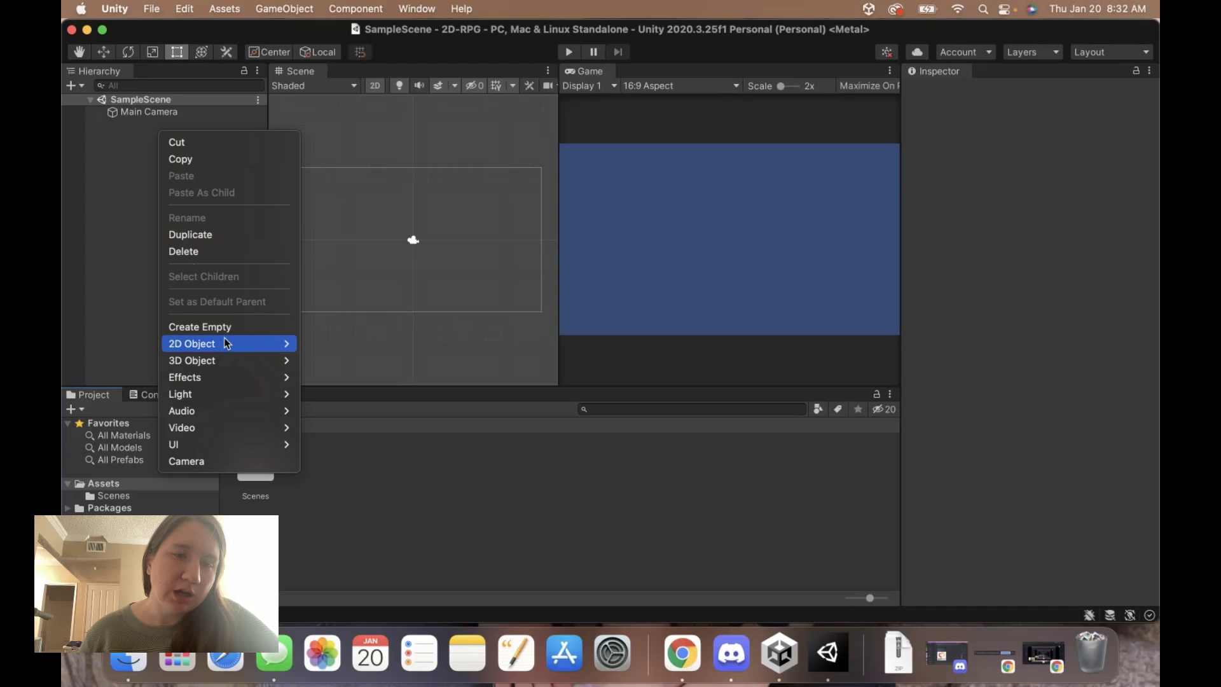
pyautogui.moveTo(325, 343)
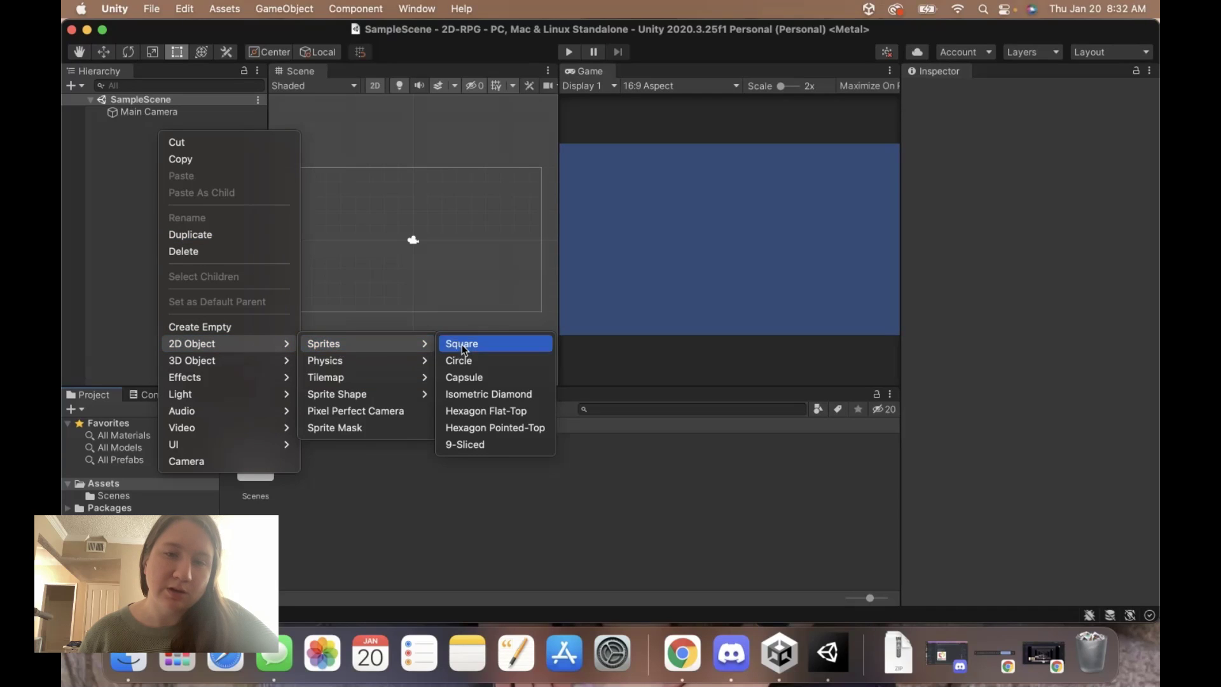
pyautogui.click(462, 343)
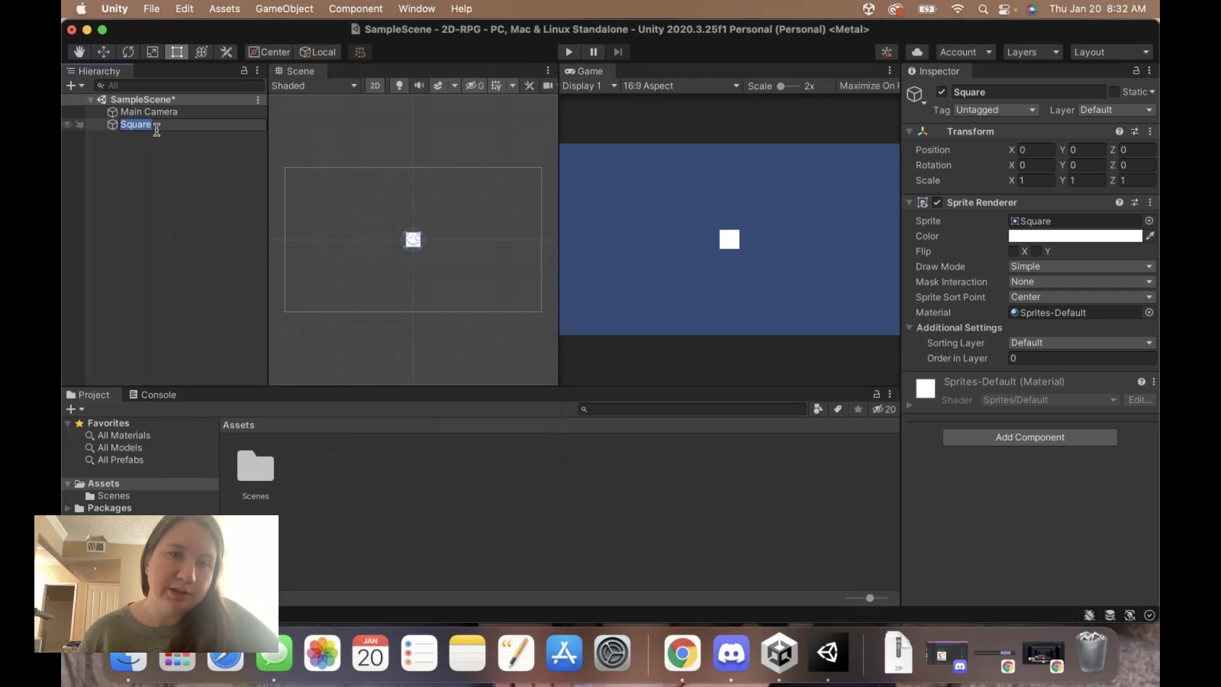
pyautogui.click(184, 182)
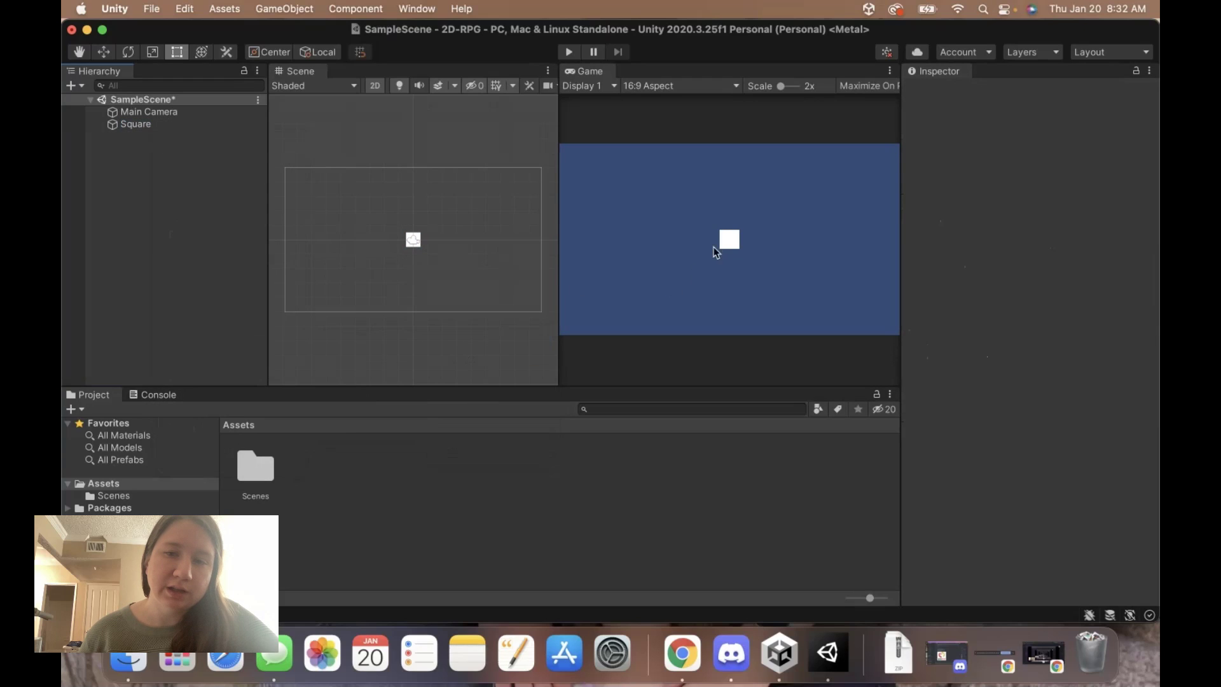
pyautogui.click(135, 124)
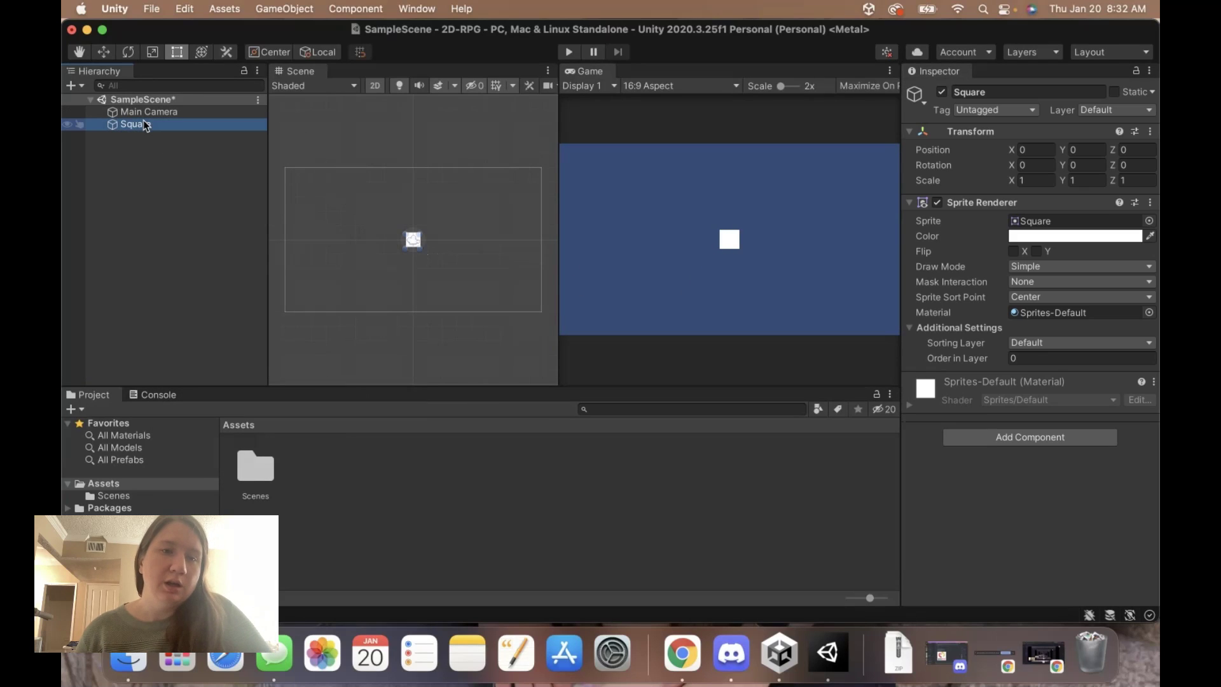
pyautogui.press('w')
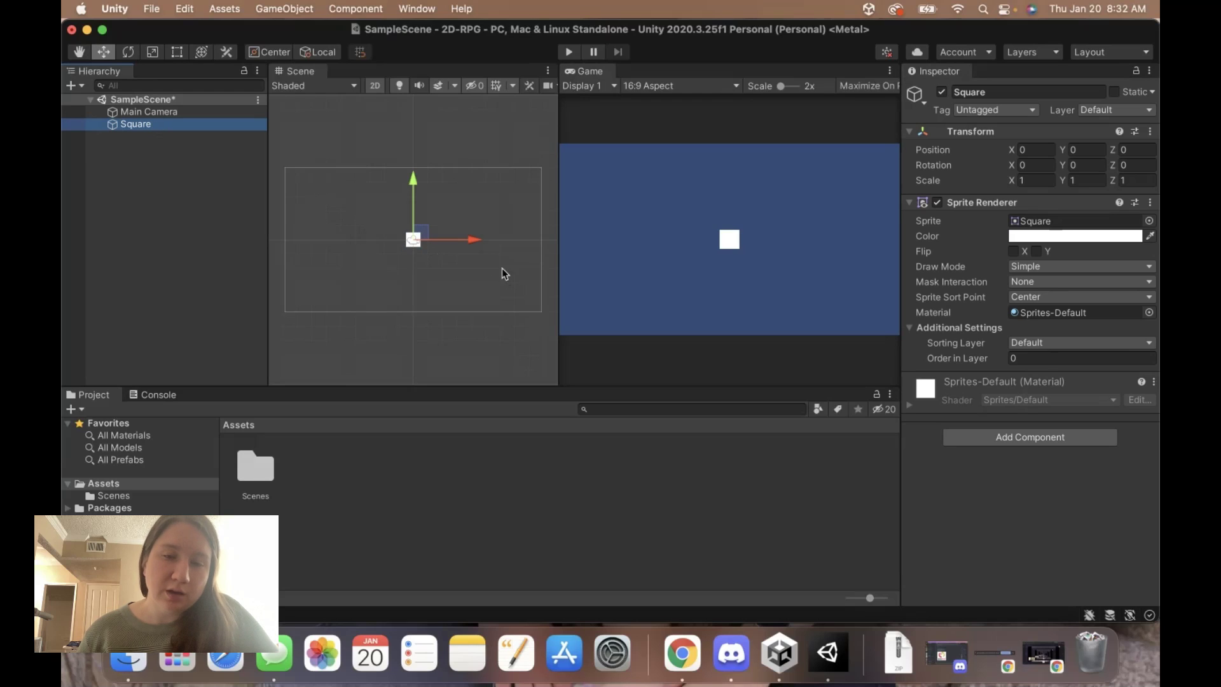
pyautogui.moveTo(474, 240); pyautogui.dragTo(488, 242)
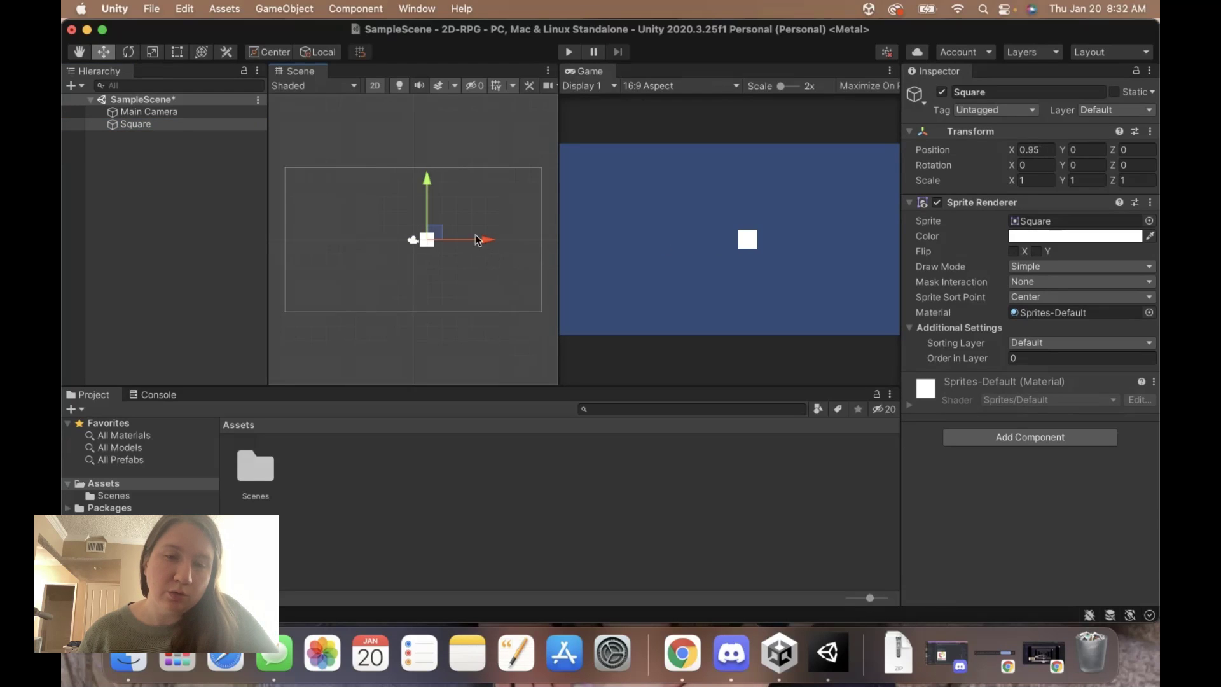
pyautogui.moveTo(427, 190); pyautogui.dragTo(427, 186)
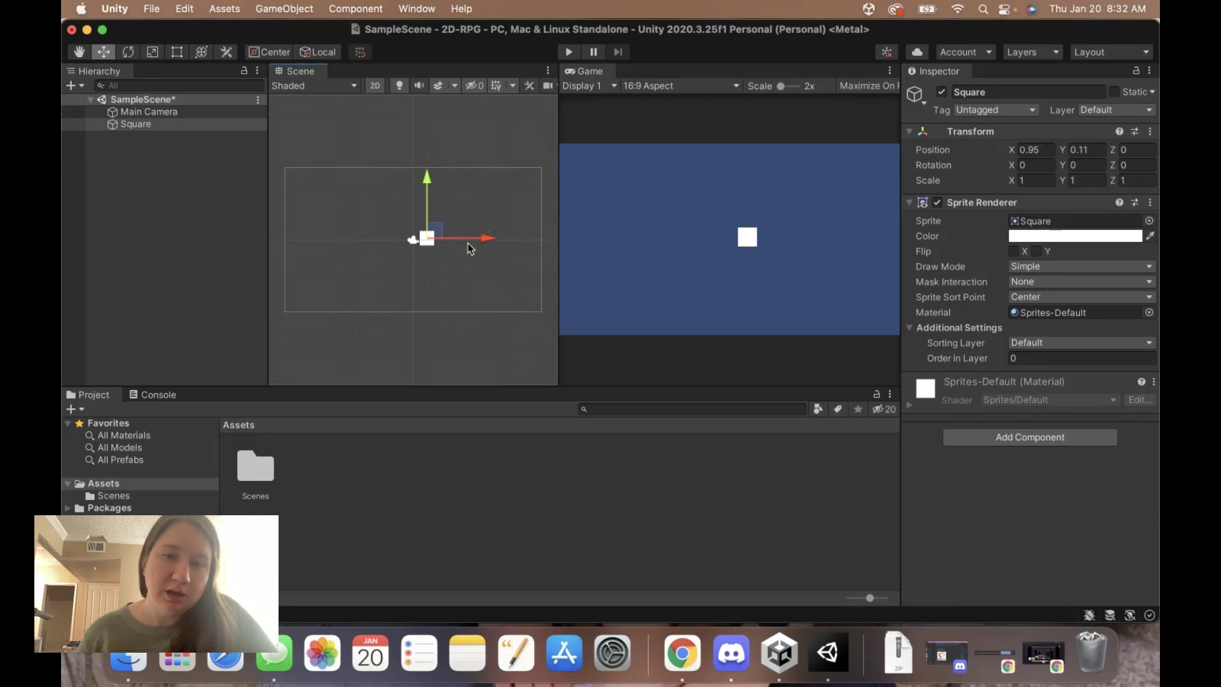
pyautogui.moveTo(483, 237); pyautogui.dragTo(477, 238)
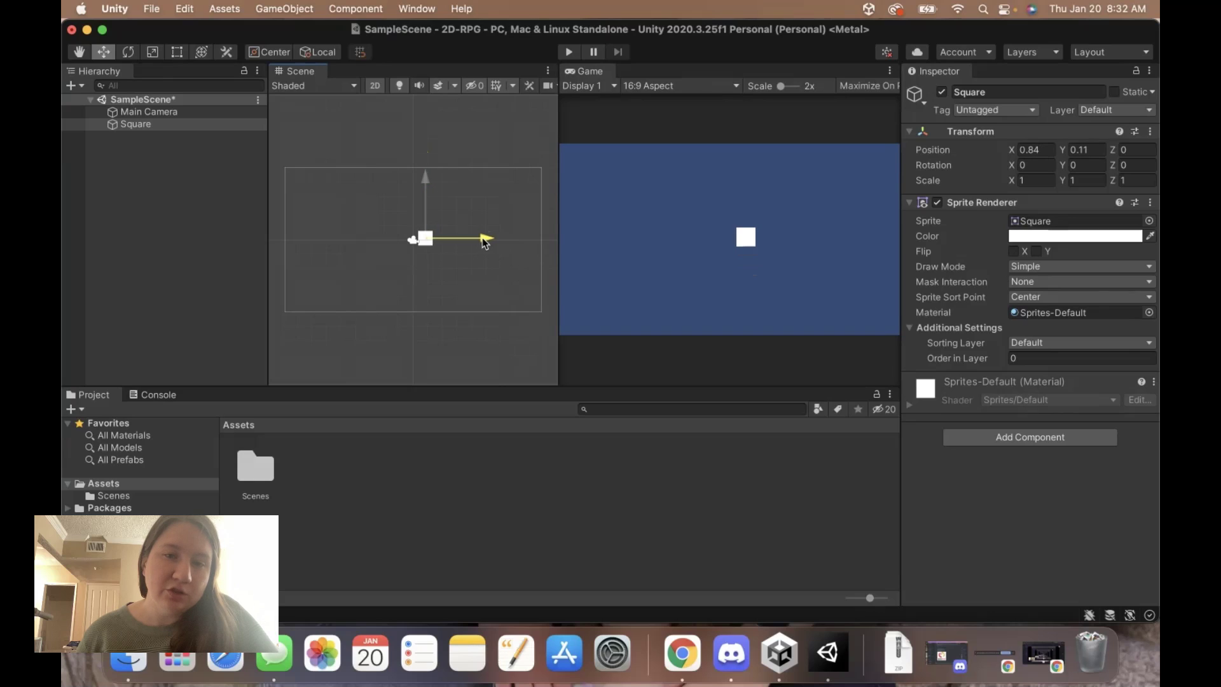
# Step: Duplicate the Square and drag the copy, Square (1), to its left
pyautogui.click(183, 123)
pyautogui.press('super+d')
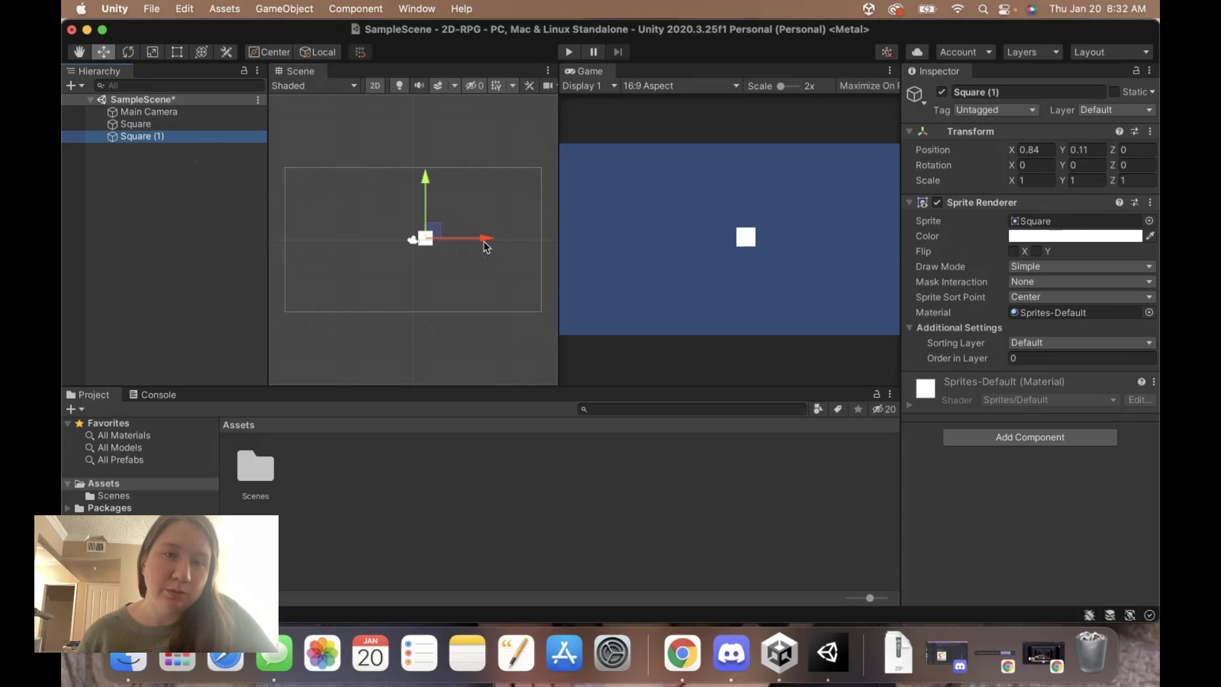
pyautogui.moveTo(485, 241); pyautogui.dragTo(391, 242)
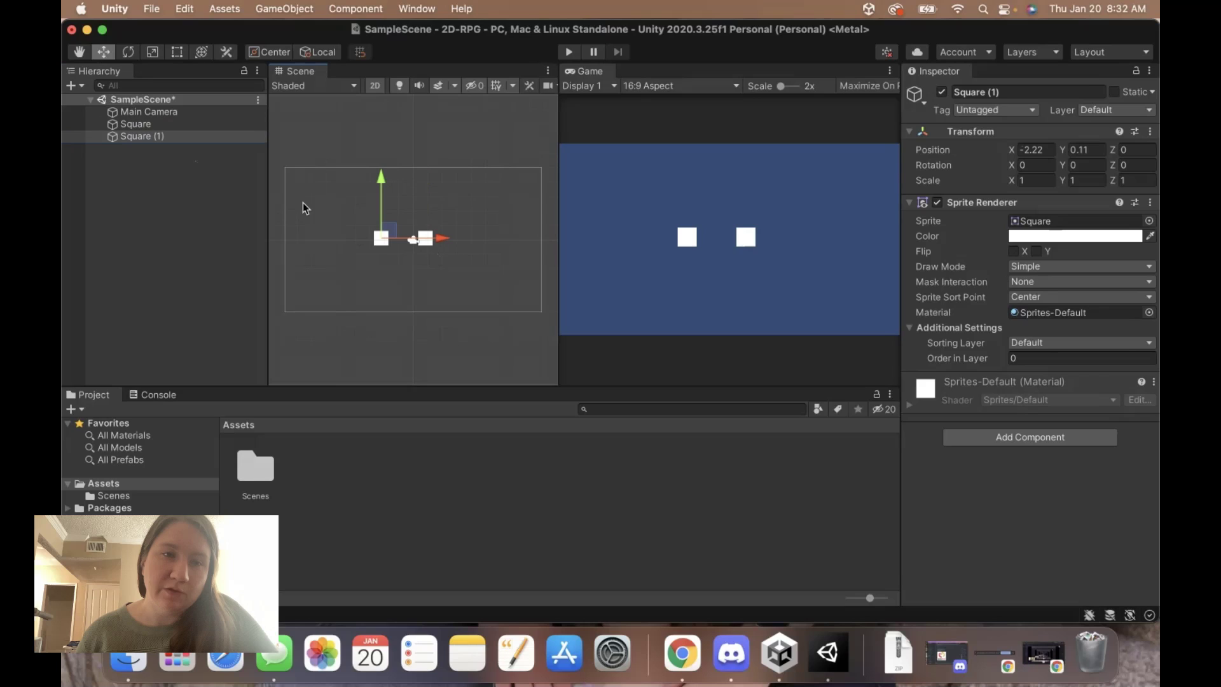
# Step: Delete Square (1) via its Hierarchy context menu, keeping the original Square
pyautogui.click(177, 136)
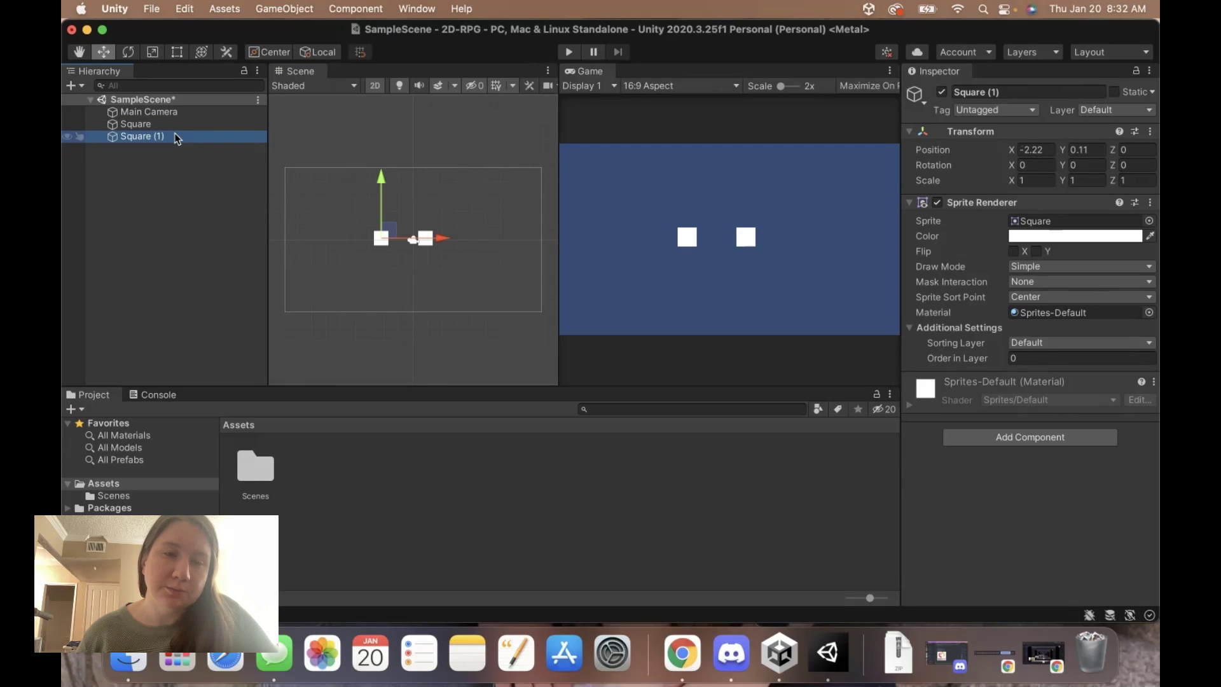
pyautogui.click(161, 125)
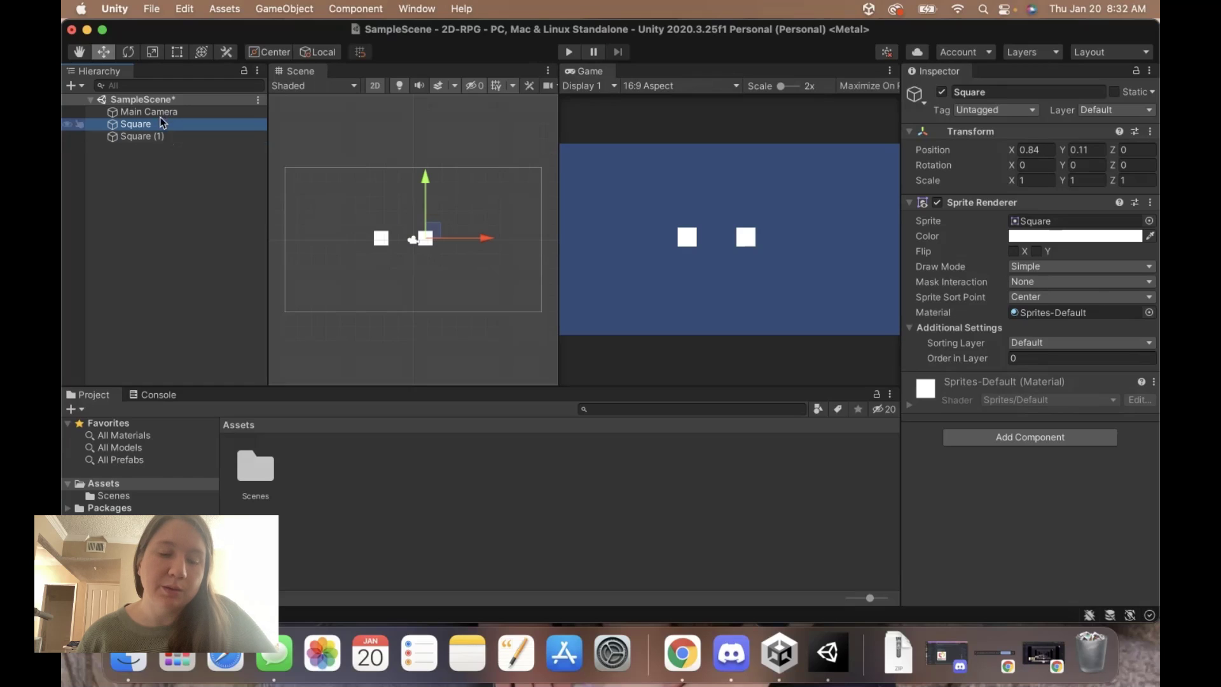
pyautogui.click(142, 137)
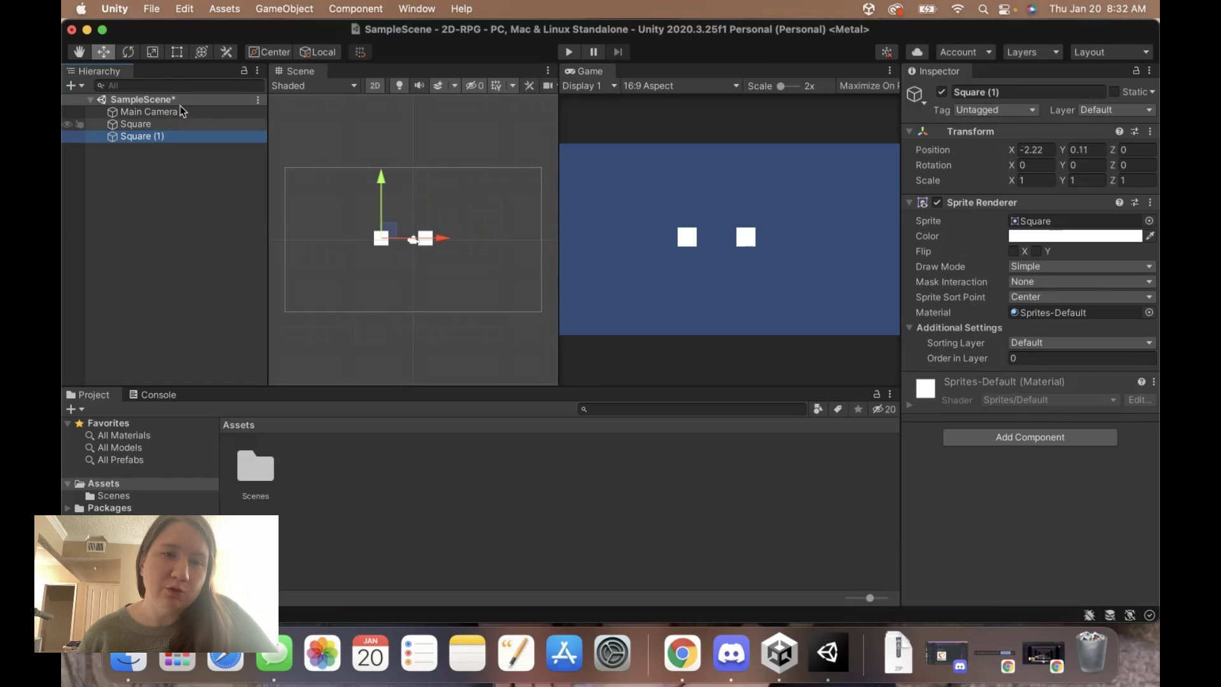
pyautogui.keyDown('shift'); pyautogui.click(123, 123); pyautogui.keyUp('shift')
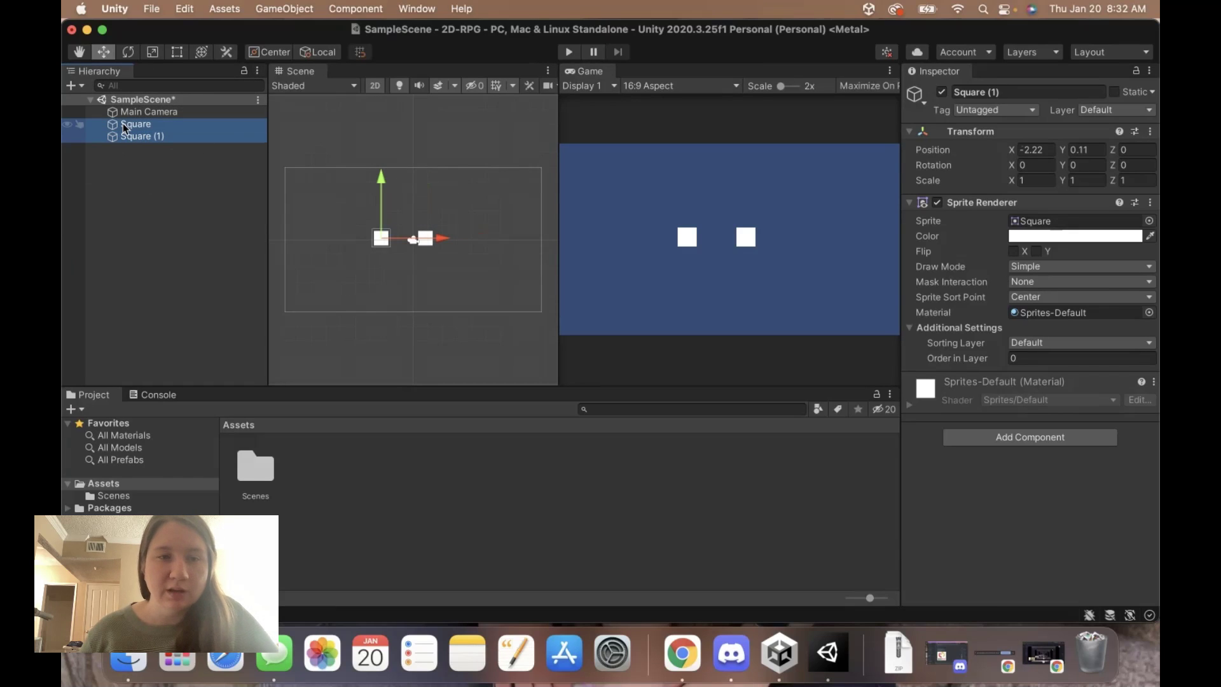
pyautogui.rightClick(123, 123)
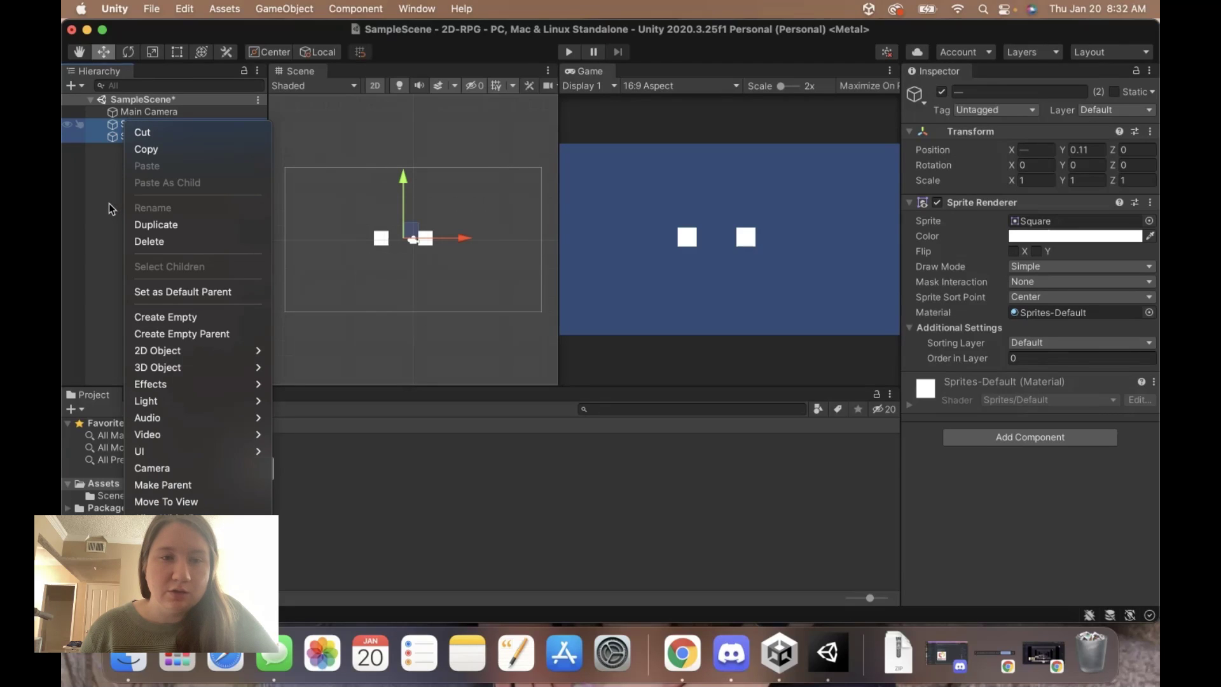
pyautogui.click(131, 137)
pyautogui.rightClick(134, 139)
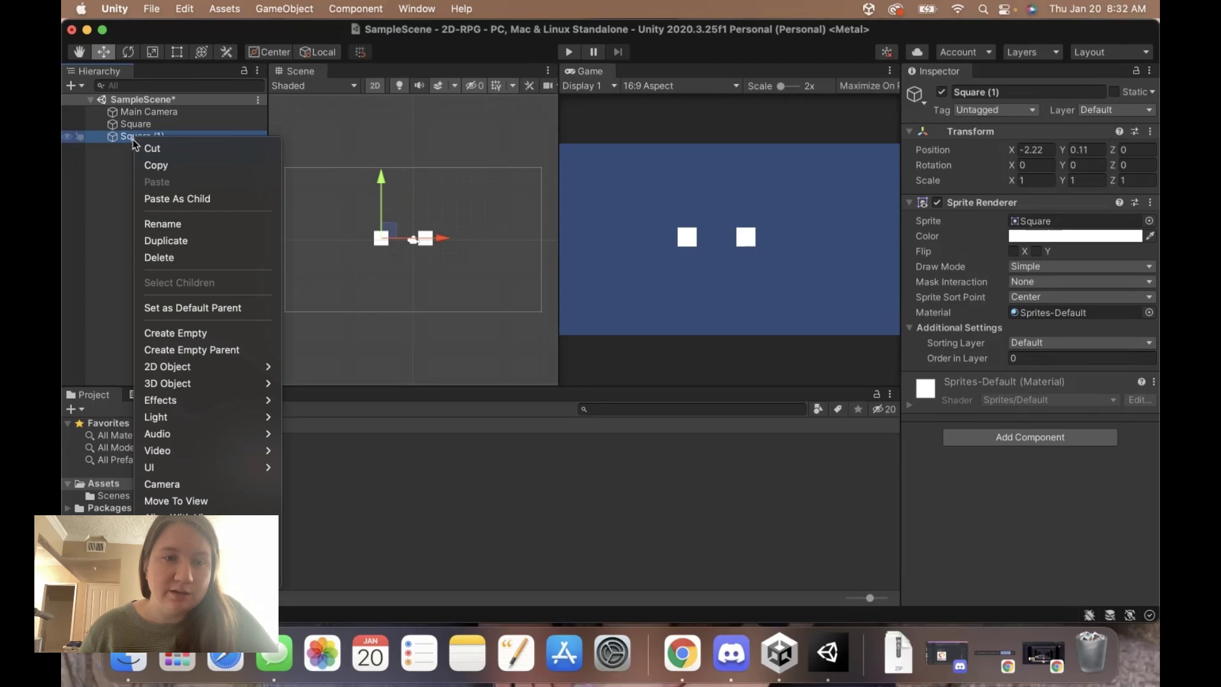
pyautogui.click(159, 258)
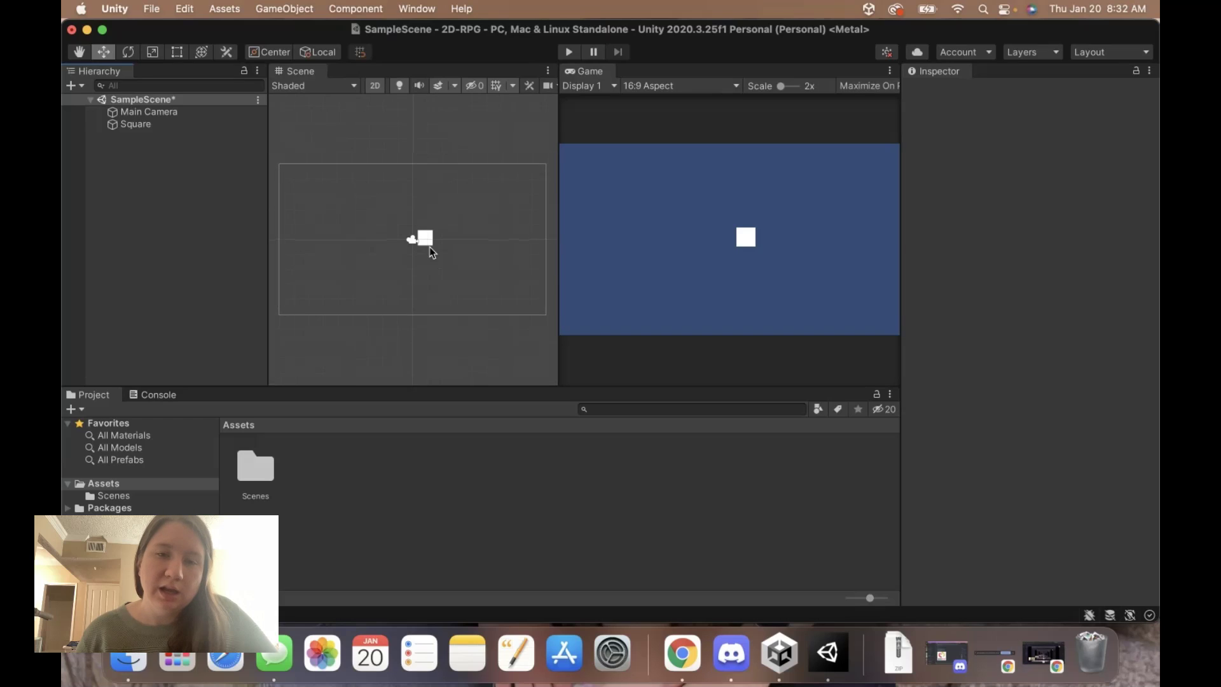
pyautogui.scroll(1, 429, 250)
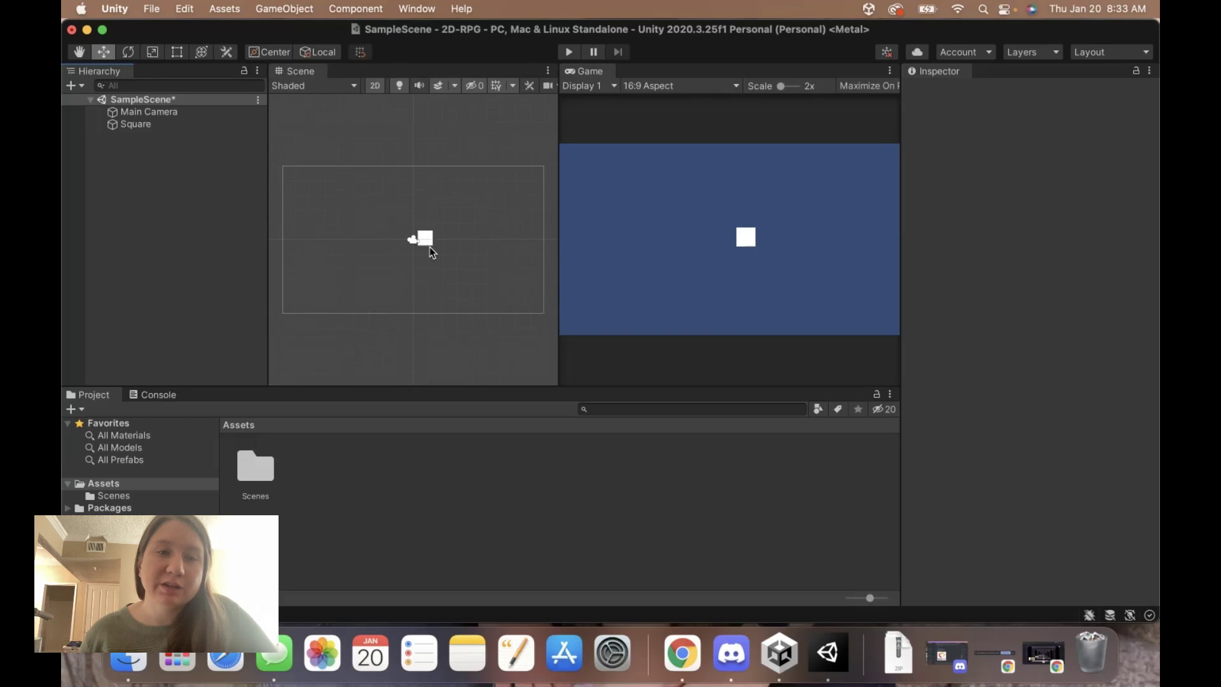
# Step: Drag the Square with the Move gizmo to about X -2.79, Y -2.06
pyautogui.click(135, 124)
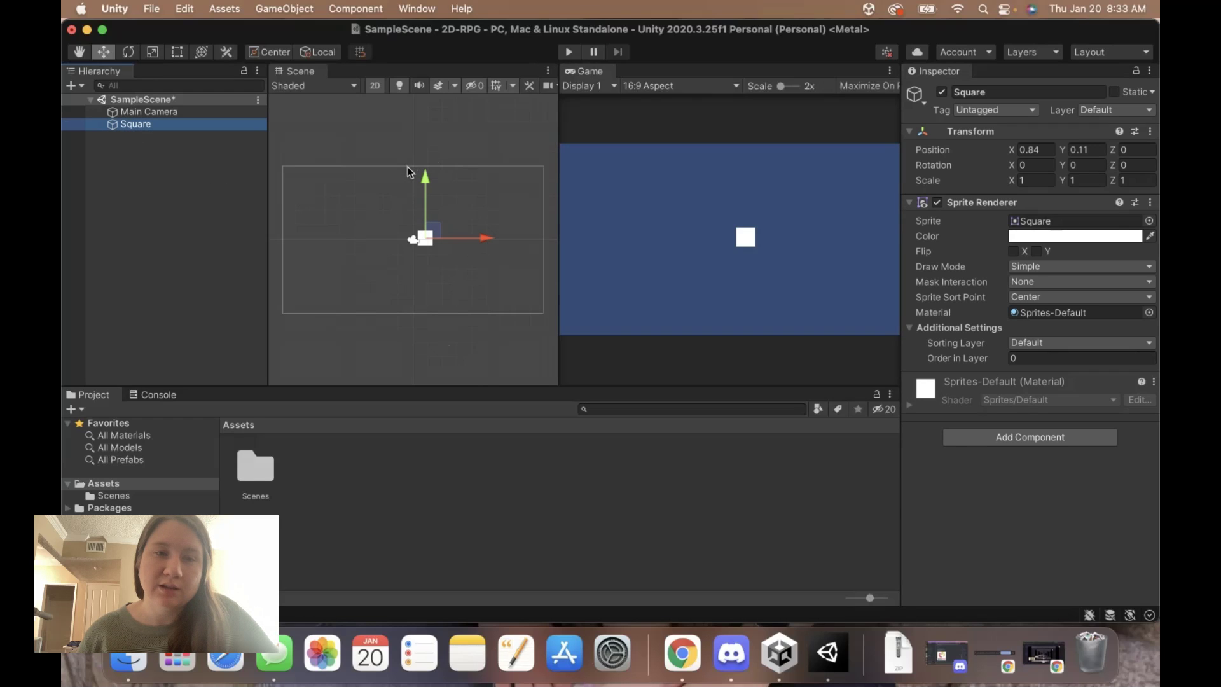
pyautogui.moveTo(427, 191)
pyautogui.mouseDown()
pyautogui.moveTo(439, 180)
pyautogui.moveTo(435, 215)
pyautogui.mouseUp()
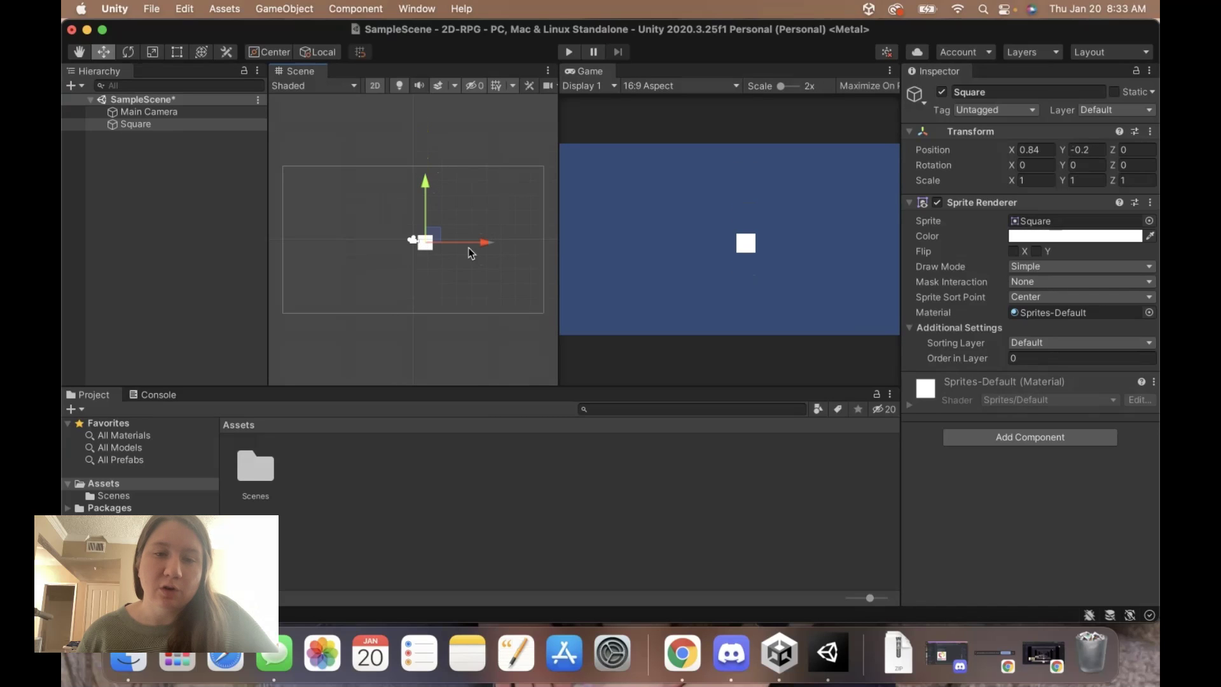
pyautogui.moveTo(486, 246)
pyautogui.mouseDown()
pyautogui.moveTo(465, 284)
pyautogui.moveTo(482, 249)
pyautogui.mouseUp()
pyautogui.moveTo(432, 194); pyautogui.dragTo(430, 151)
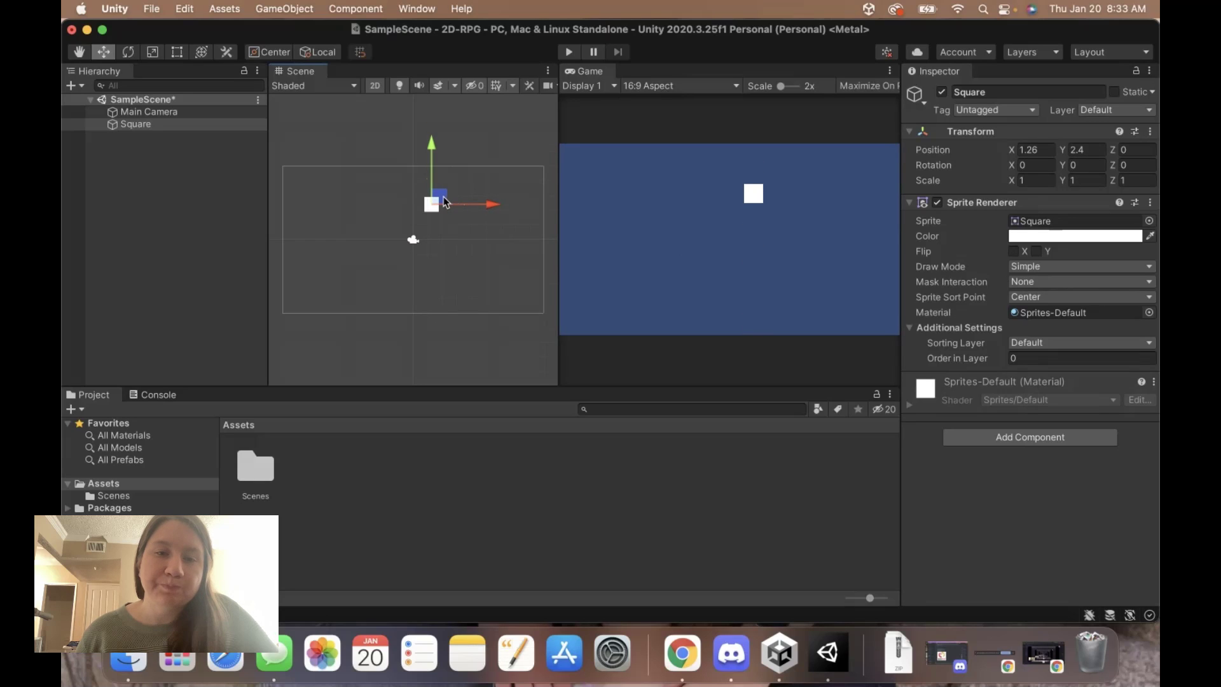
pyautogui.moveTo(440, 198); pyautogui.dragTo(358, 193)
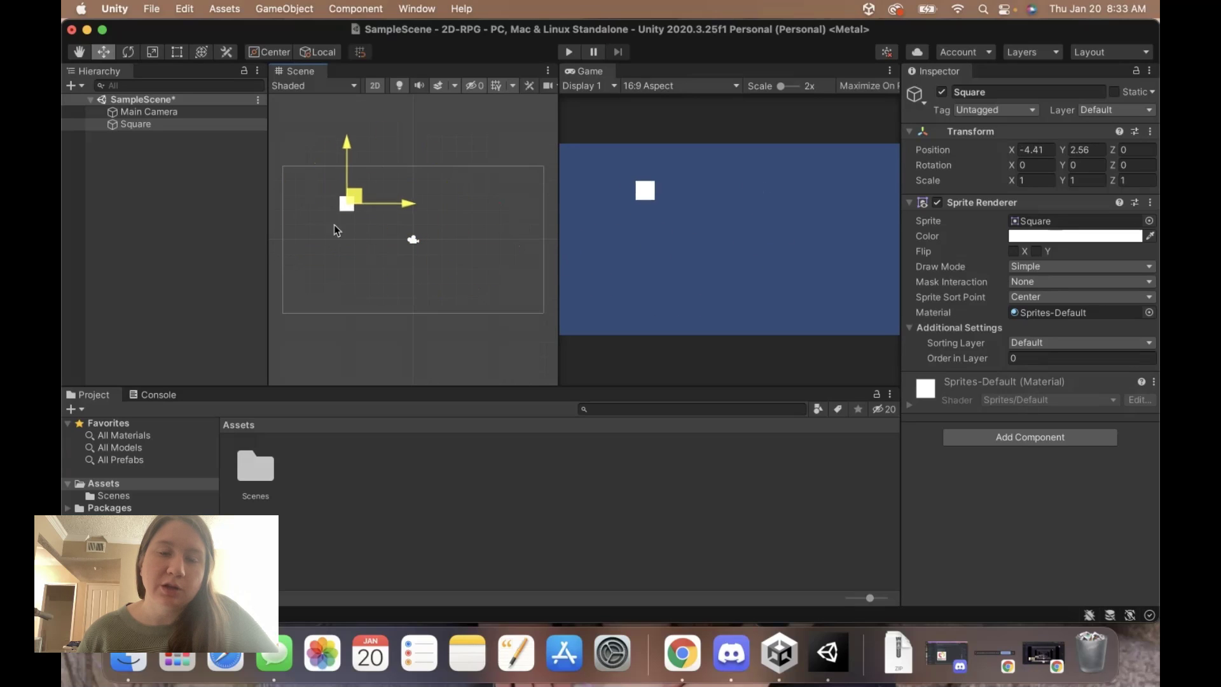
pyautogui.moveTo(358, 192)
pyautogui.mouseDown()
pyautogui.moveTo(447, 183)
pyautogui.moveTo(324, 227)
pyautogui.mouseUp()
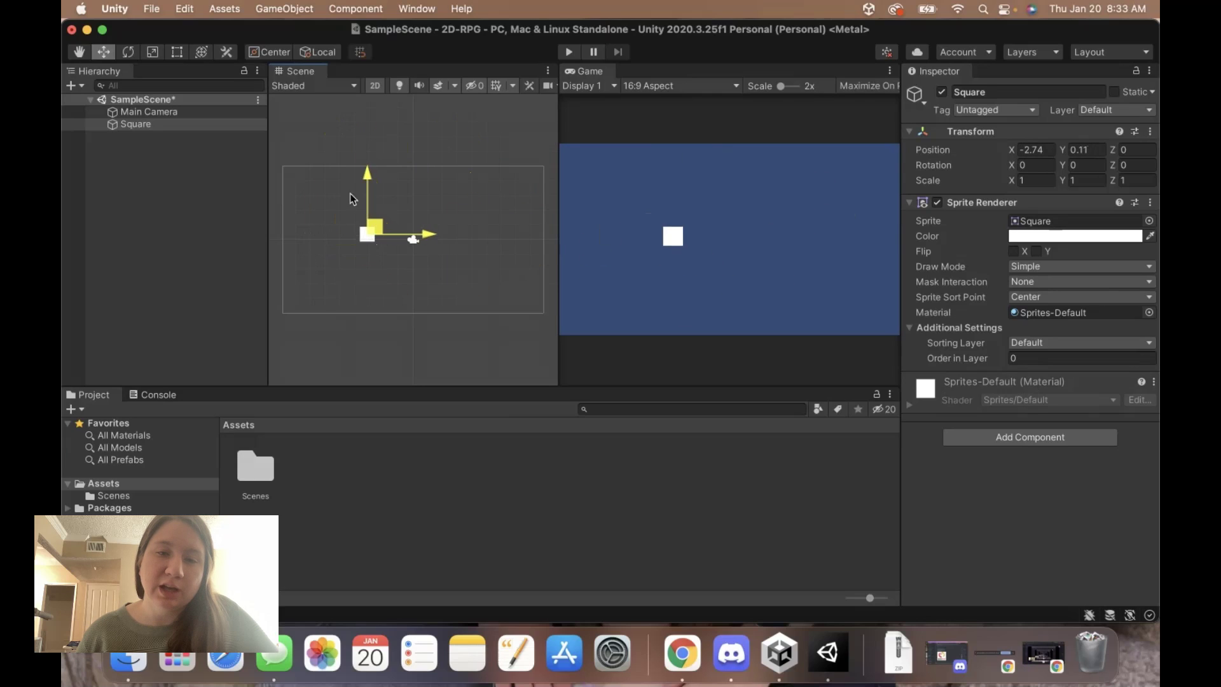
pyautogui.moveTo(325, 228)
pyautogui.mouseDown()
pyautogui.moveTo(388, 231)
pyautogui.moveTo(368, 175)
pyautogui.moveTo(379, 160)
pyautogui.mouseUp()
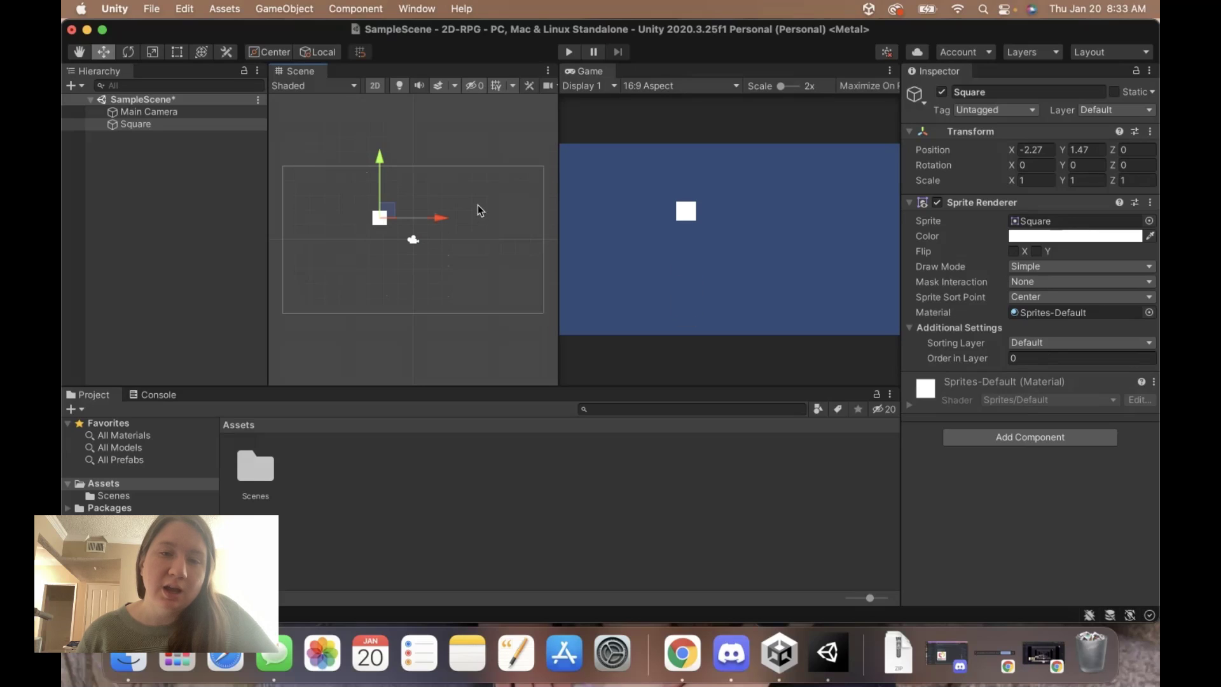
pyautogui.moveTo(441, 221); pyautogui.dragTo(396, 233)
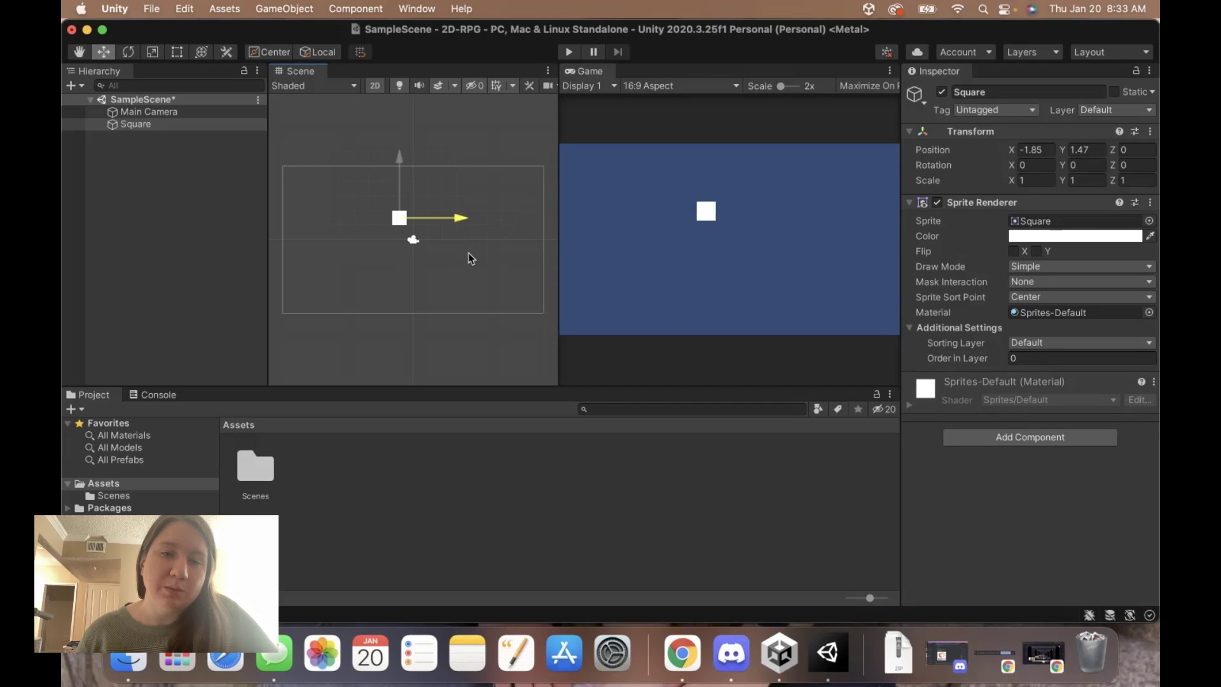
pyautogui.moveTo(483, 291); pyautogui.dragTo(440, 157)
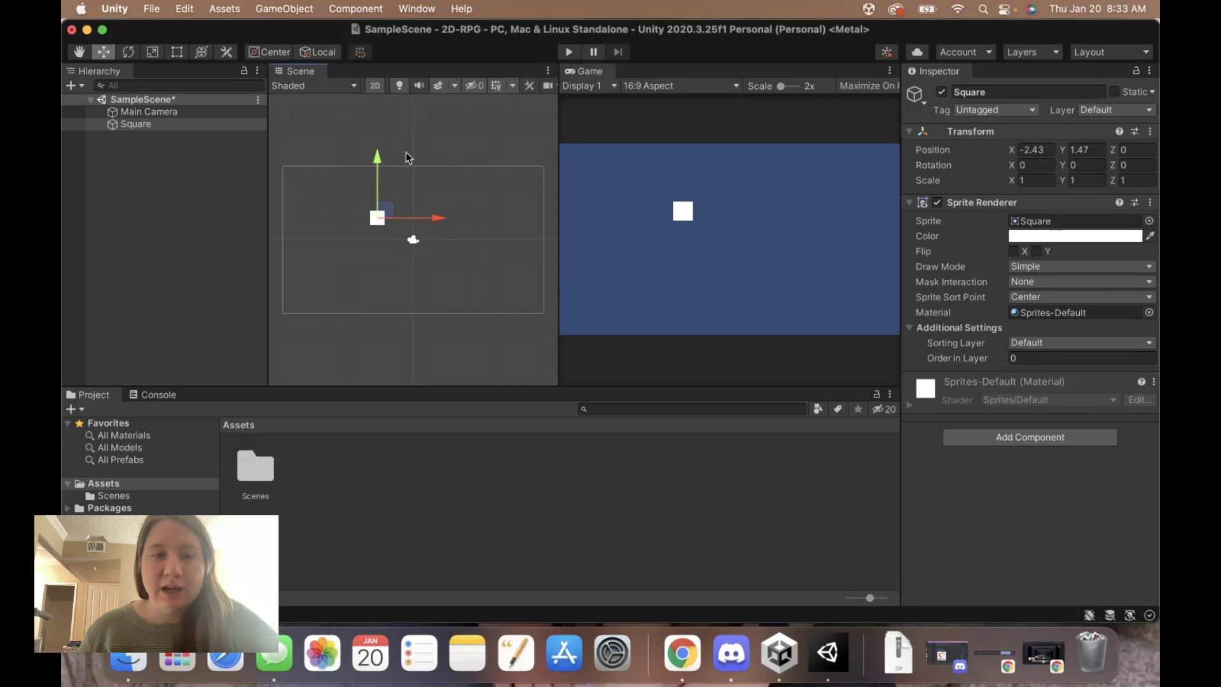
pyautogui.moveTo(391, 205)
pyautogui.mouseDown()
pyautogui.moveTo(319, 183)
pyautogui.moveTo(387, 254)
pyautogui.moveTo(383, 265)
pyautogui.mouseUp()
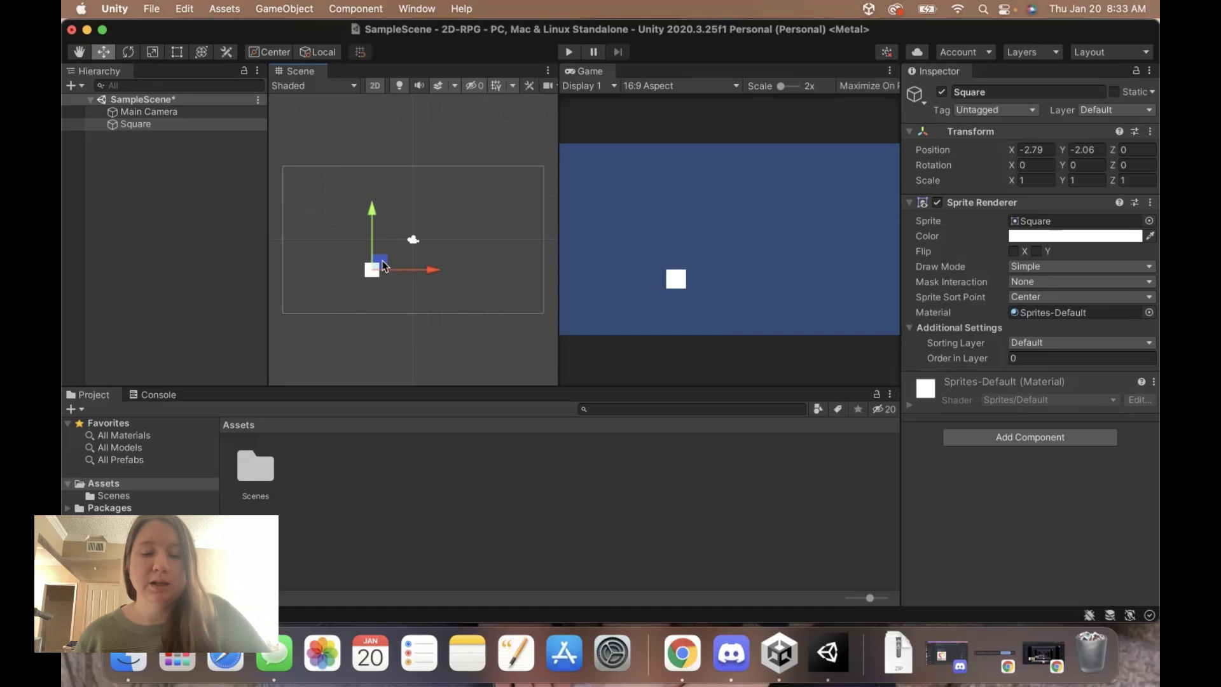
pyautogui.press('e')
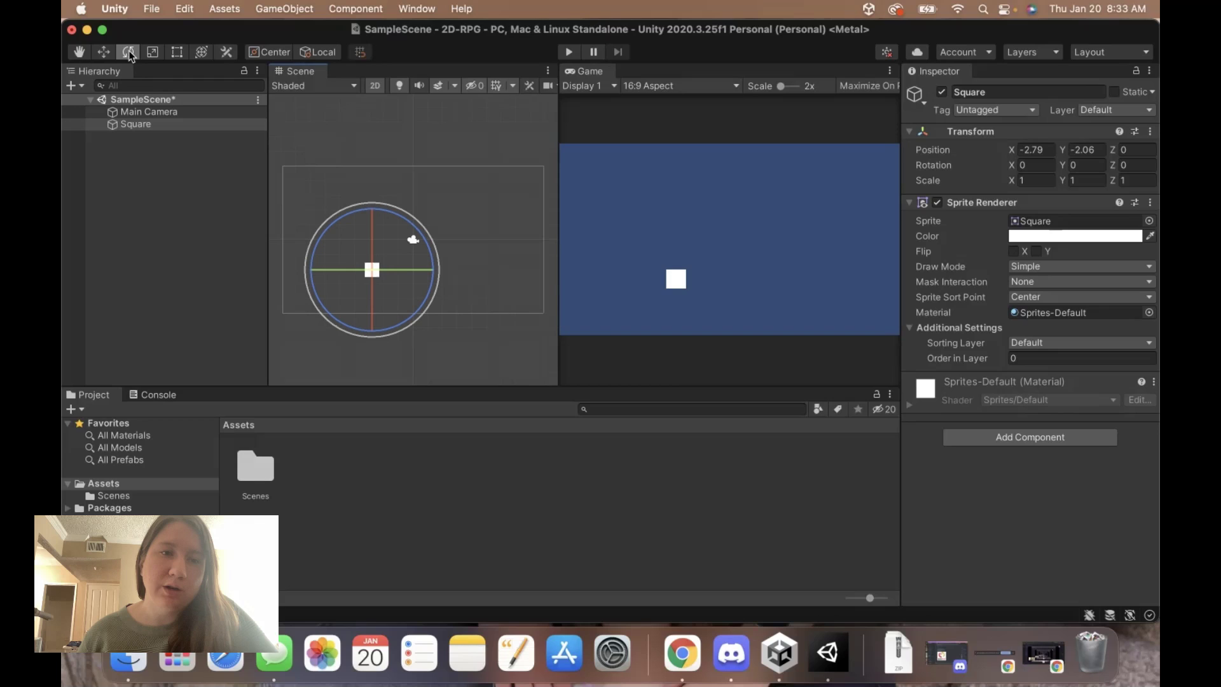
# Step: Spin the Square freely around its X, Y and Z axes with the Rotate tool
pyautogui.click(104, 52)
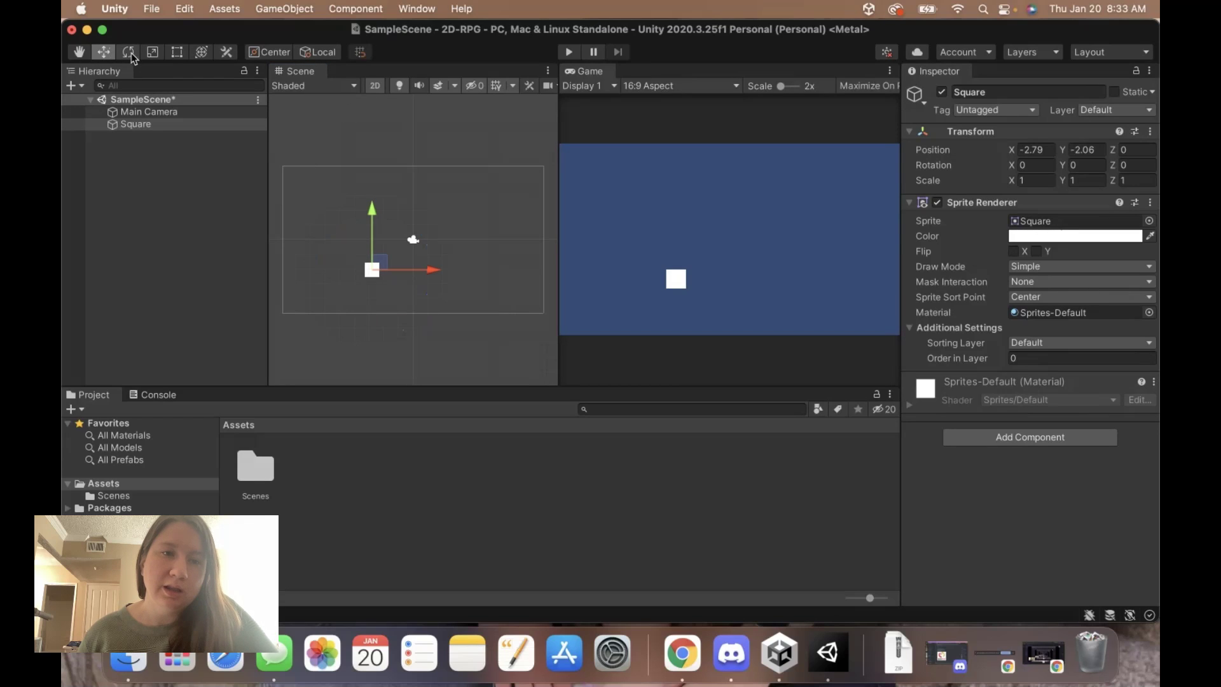
pyautogui.click(130, 53)
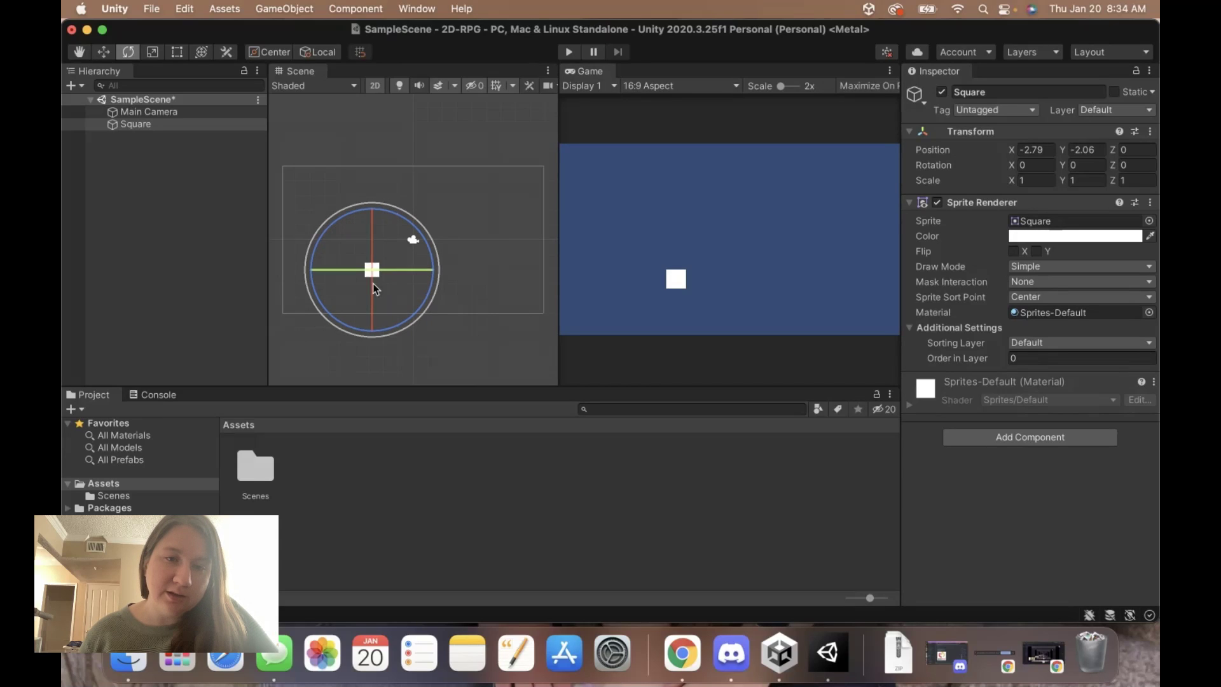
pyautogui.moveTo(372, 224)
pyautogui.mouseDown()
pyautogui.moveTo(372, 375)
pyautogui.moveTo(367, 226)
pyautogui.mouseUp()
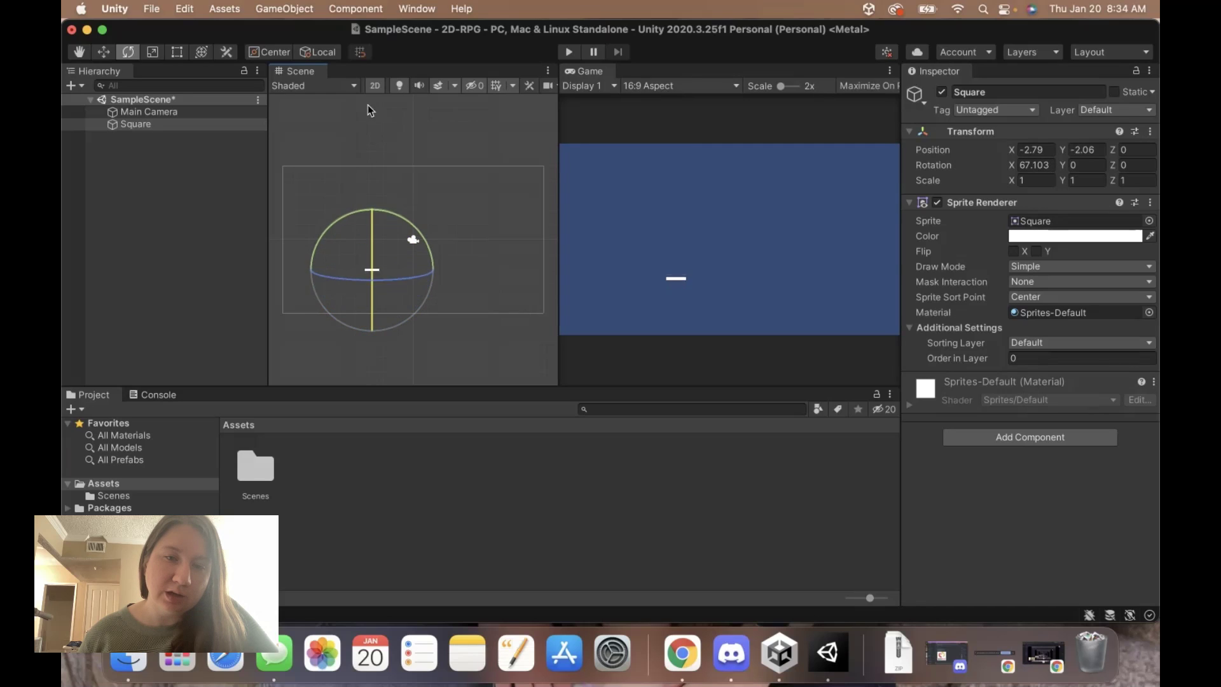
pyautogui.press('x')
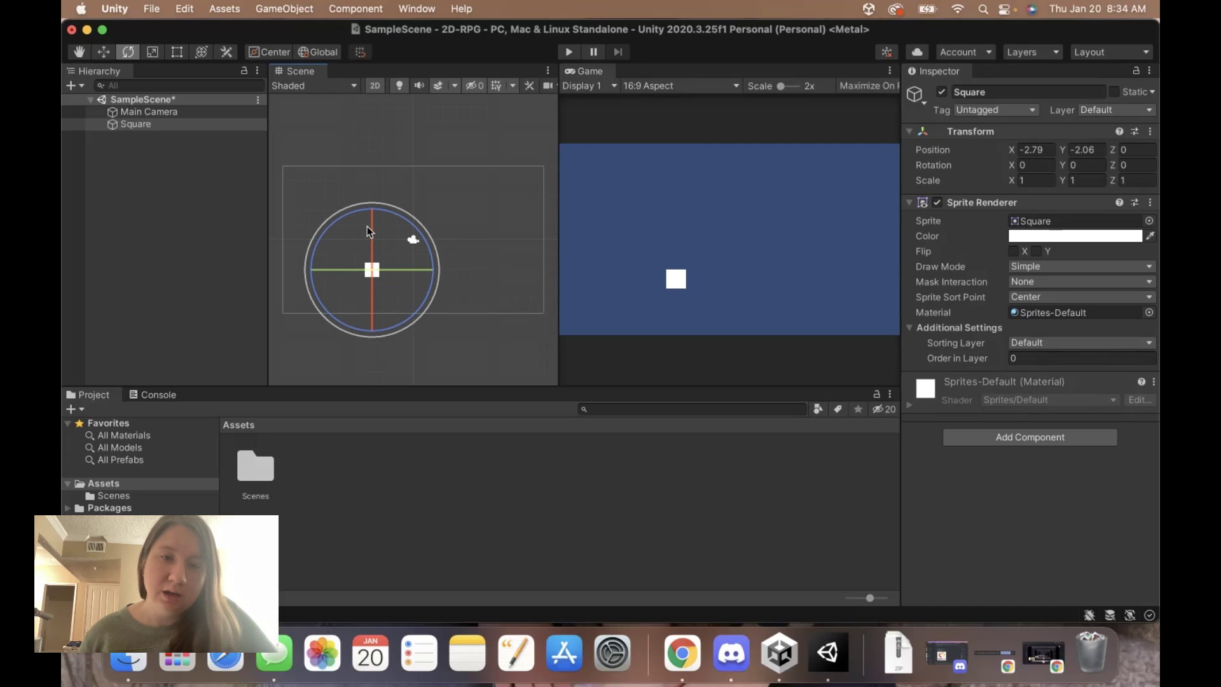
pyautogui.moveTo(400, 275)
pyautogui.mouseDown()
pyautogui.moveTo(547, 311)
pyautogui.moveTo(354, 302)
pyautogui.mouseUp()
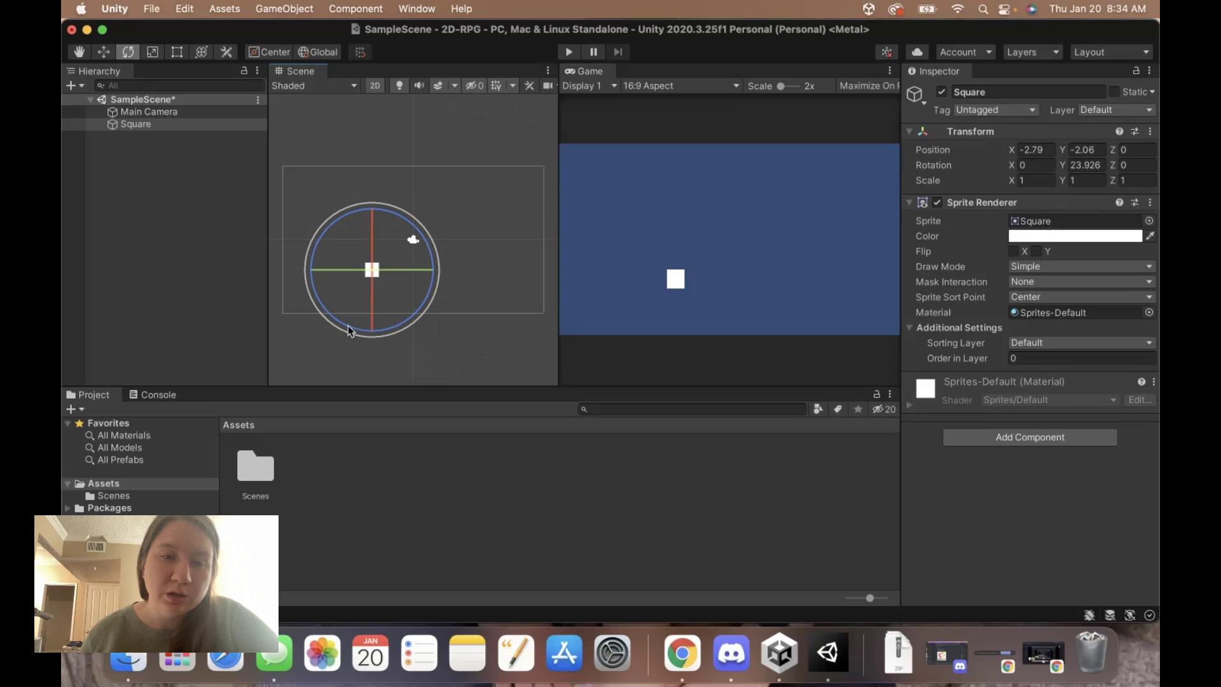
pyautogui.moveTo(325, 237)
pyautogui.mouseDown()
pyautogui.moveTo(311, 239)
pyautogui.moveTo(371, 213)
pyautogui.mouseUp()
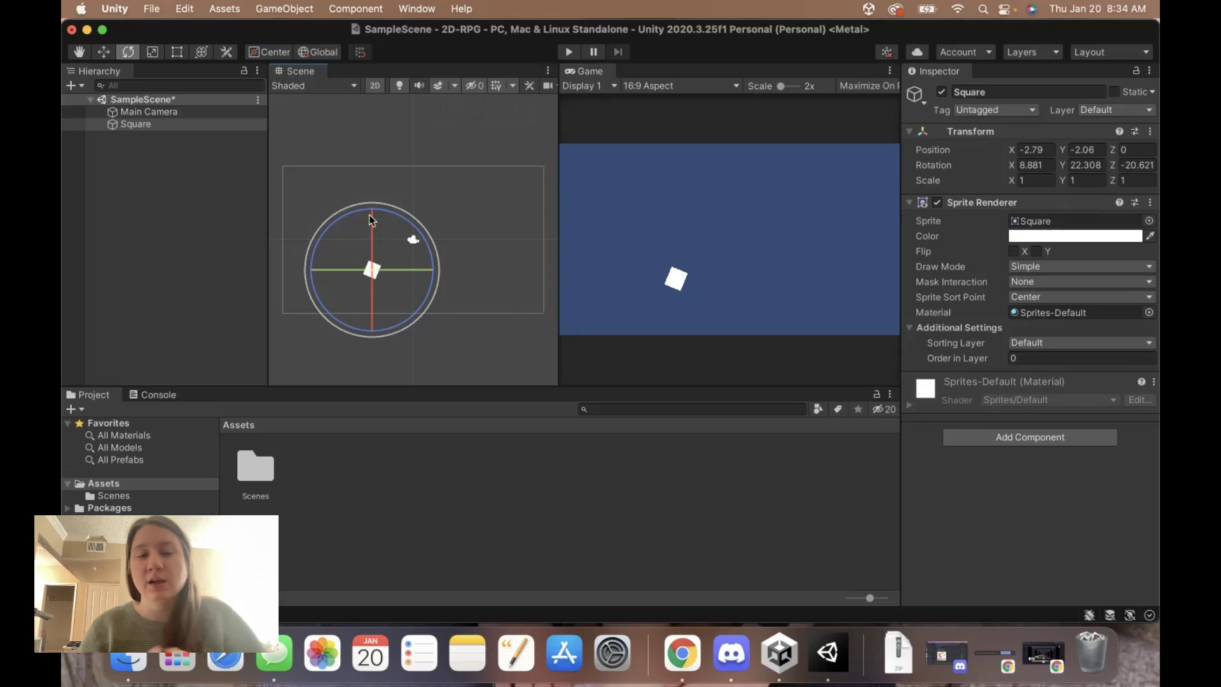
pyautogui.moveTo(369, 217)
pyautogui.mouseDown()
pyautogui.moveTo(293, 276)
pyautogui.moveTo(461, 222)
pyautogui.moveTo(486, 327)
pyautogui.mouseUp()
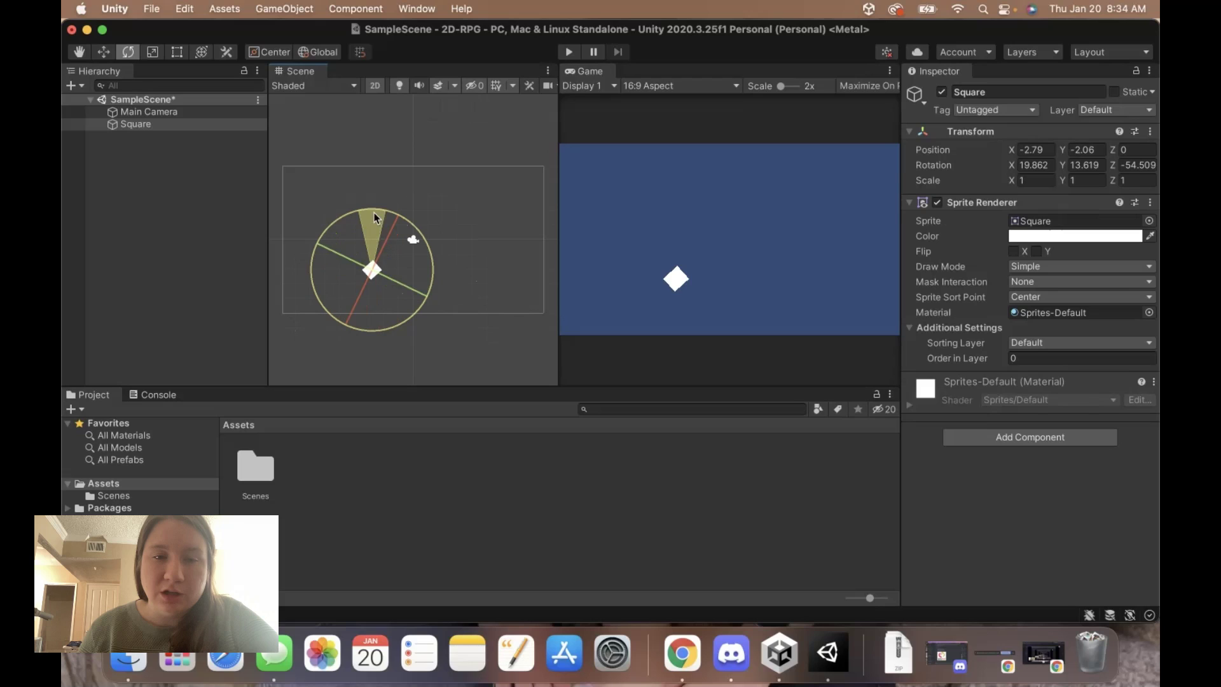
pyautogui.moveTo(376, 218)
pyautogui.mouseDown()
pyautogui.moveTo(455, 256)
pyautogui.moveTo(354, 209)
pyautogui.moveTo(386, 187)
pyautogui.mouseUp()
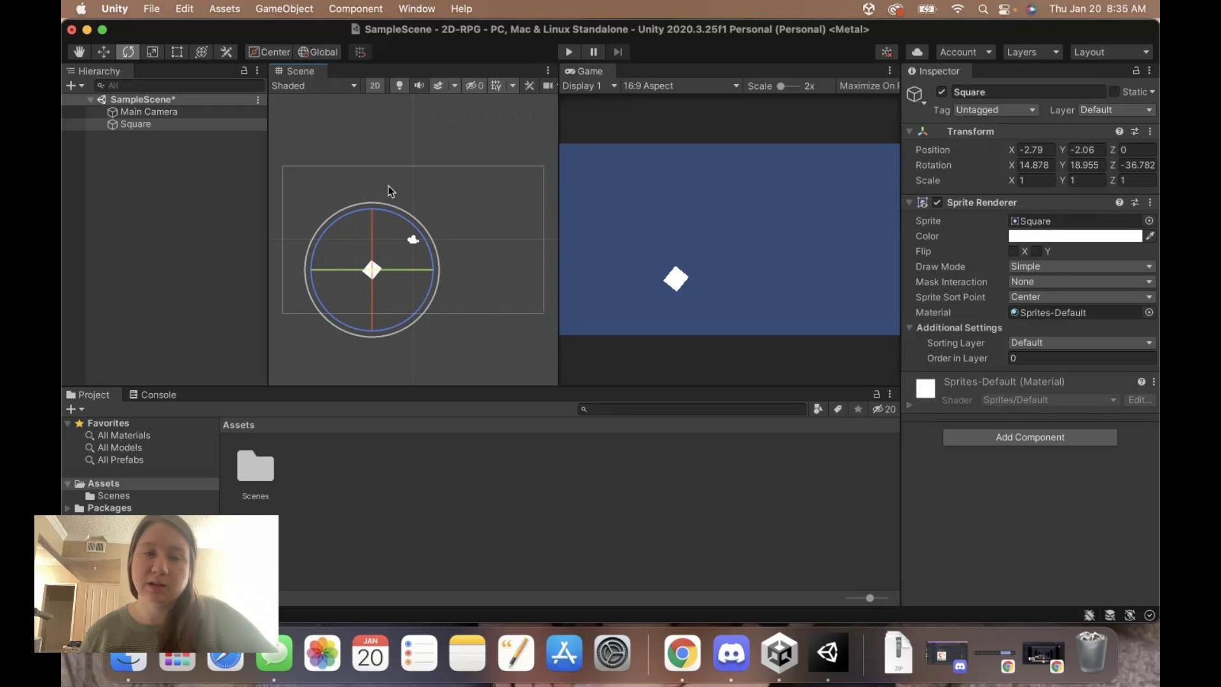
# Step: Enter Transform Rotation 0, 0, 0 in the Inspector
pyautogui.click(1035, 165)
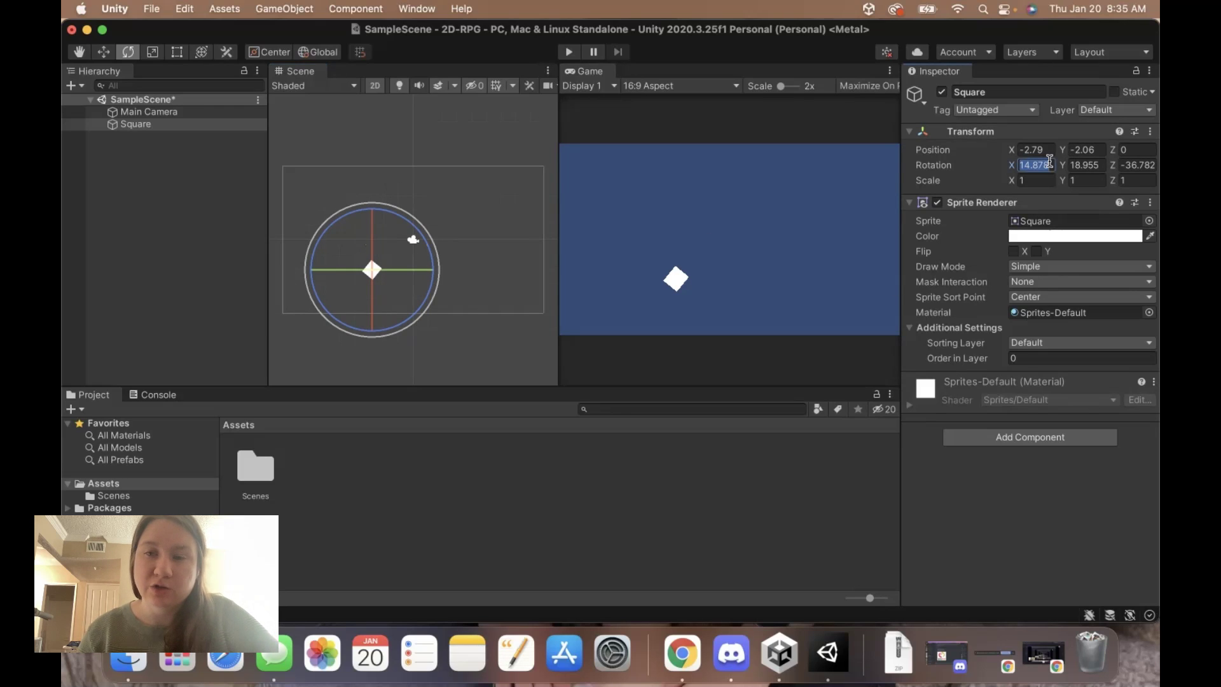
pyautogui.write('0')
pyautogui.press('Tab')
pyautogui.write('0')
pyautogui.press('Tab')
pyautogui.write('0')
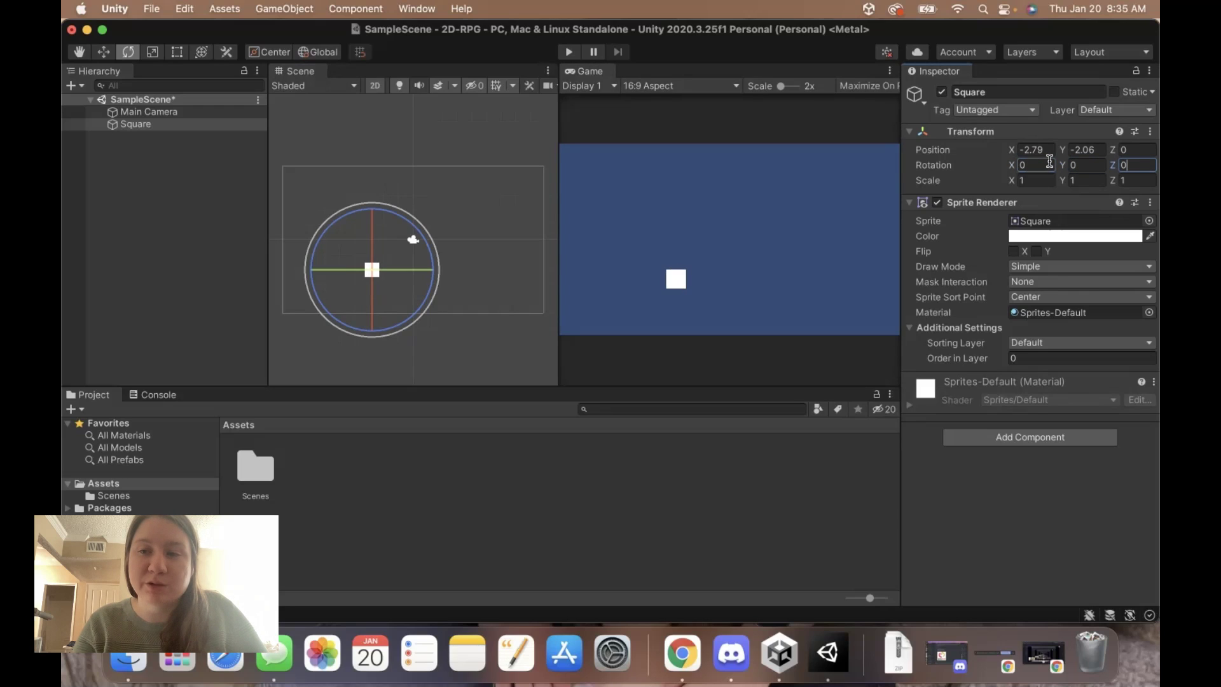
# Step: Deselect the Square and switch to the Scale tool
pyautogui.click(113, 139)
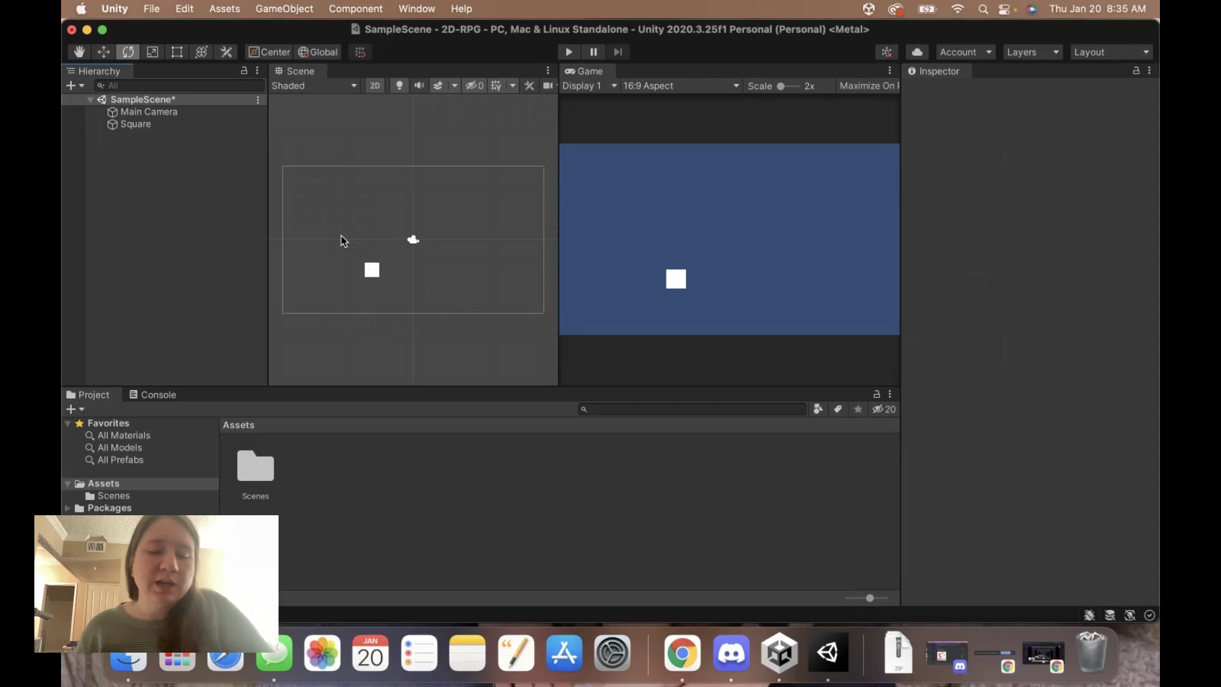
pyautogui.press('r')
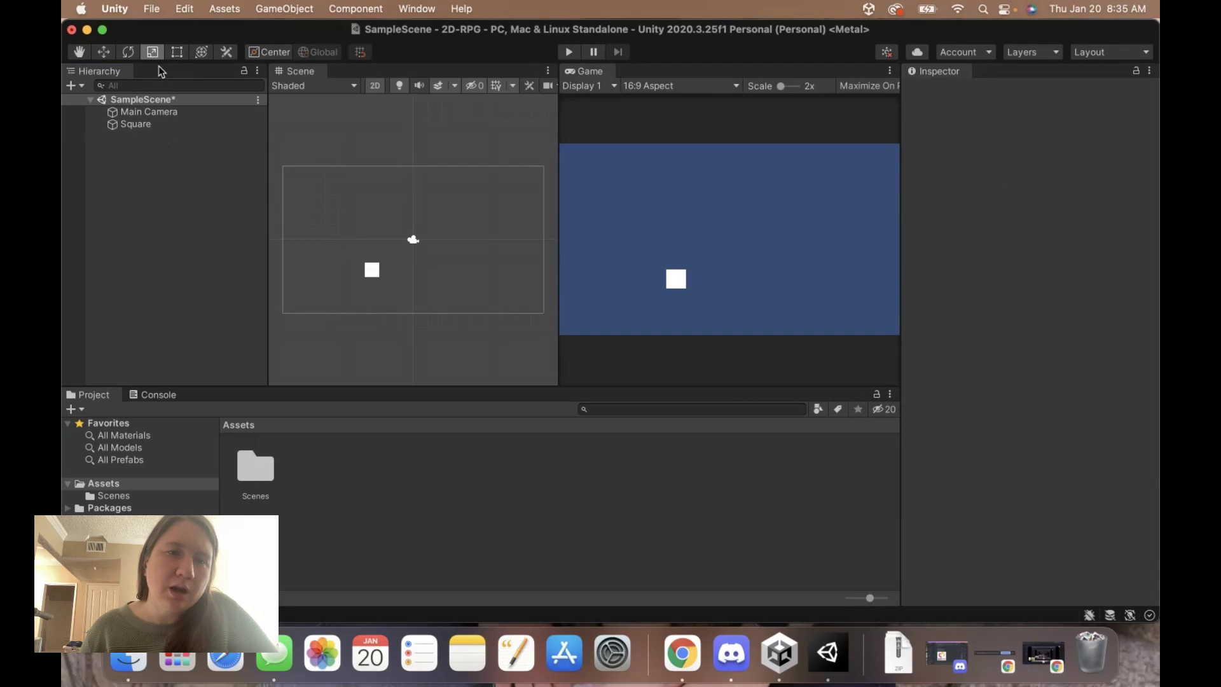
pyautogui.click(136, 125)
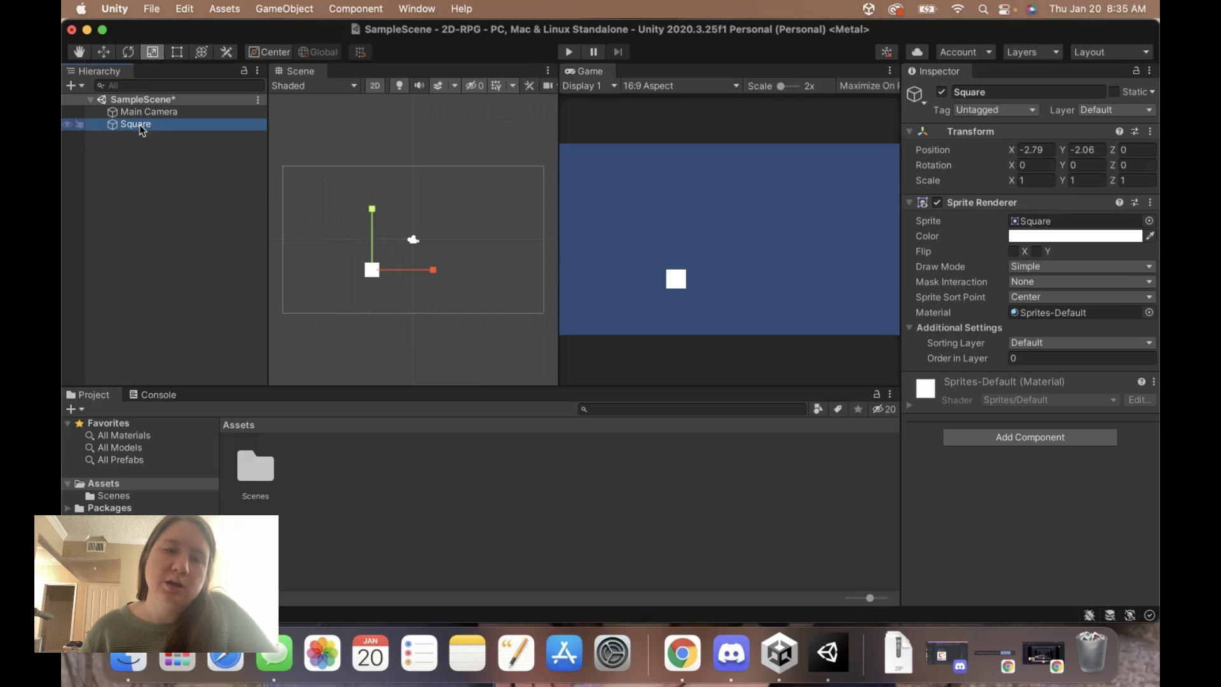
pyautogui.press('e')
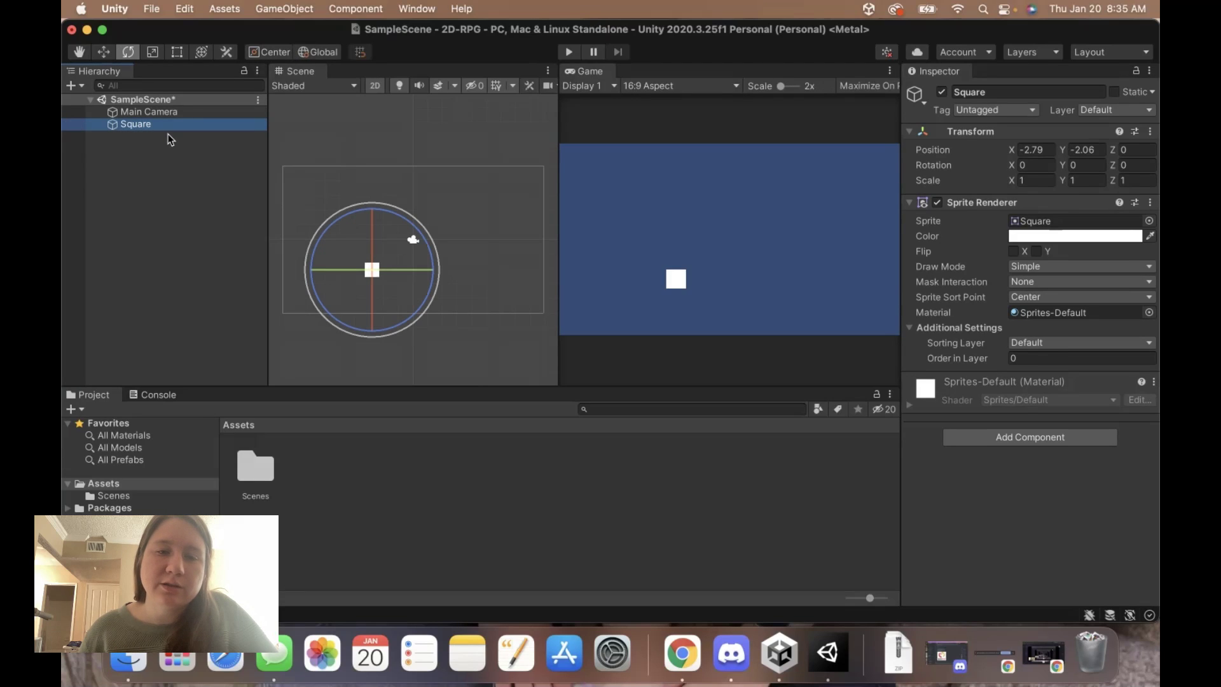
pyautogui.press('w')
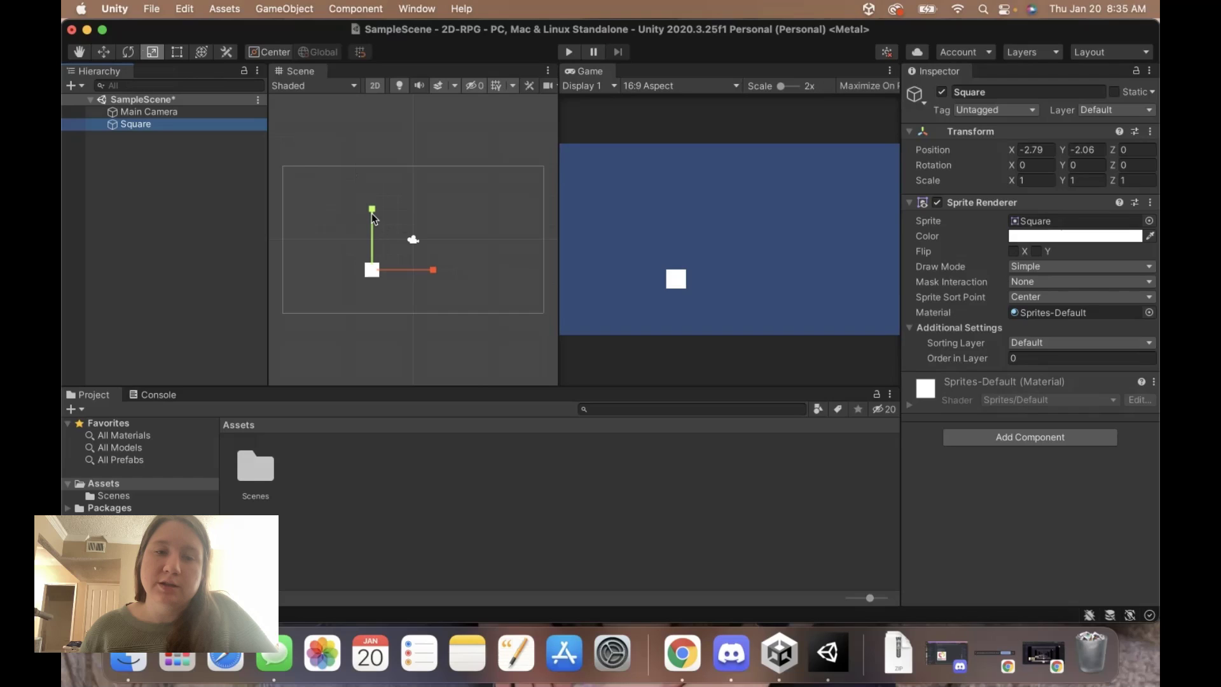
pyautogui.moveTo(372, 211)
pyautogui.mouseDown()
pyautogui.moveTo(376, 104)
pyautogui.moveTo(373, 250)
pyautogui.mouseUp()
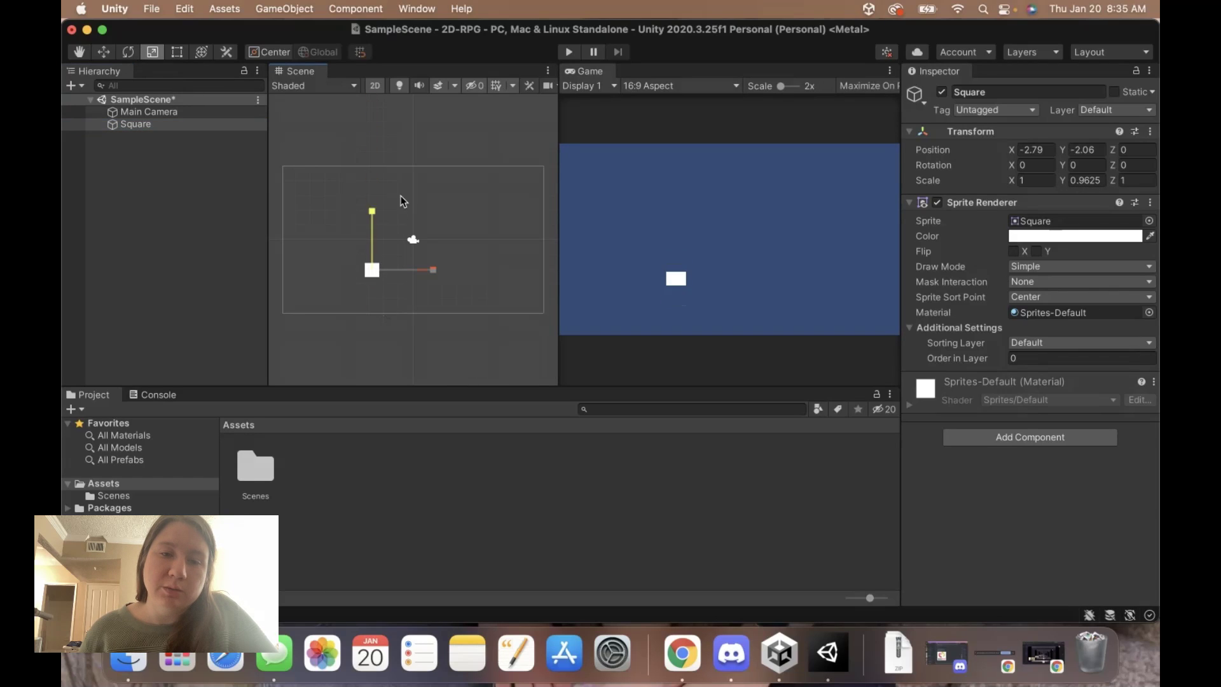
pyautogui.press('super+z')
pyautogui.moveTo(432, 271); pyautogui.dragTo(406, 273)
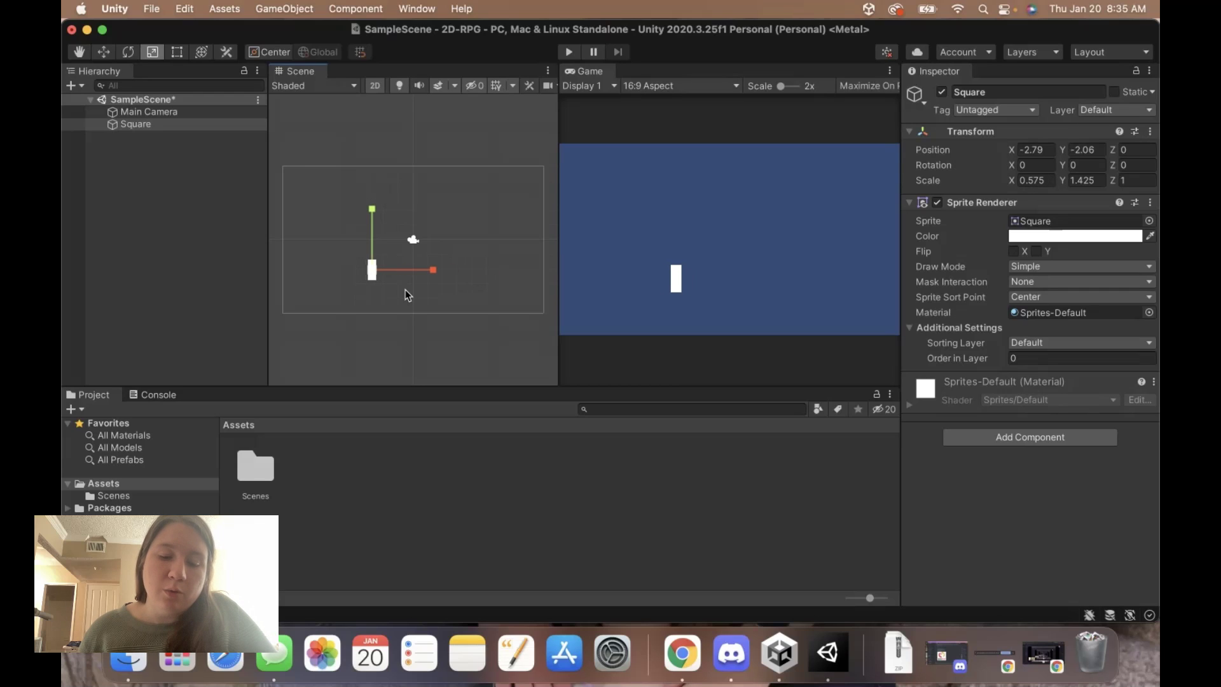
pyautogui.press('super+z')
pyautogui.press('super+z')
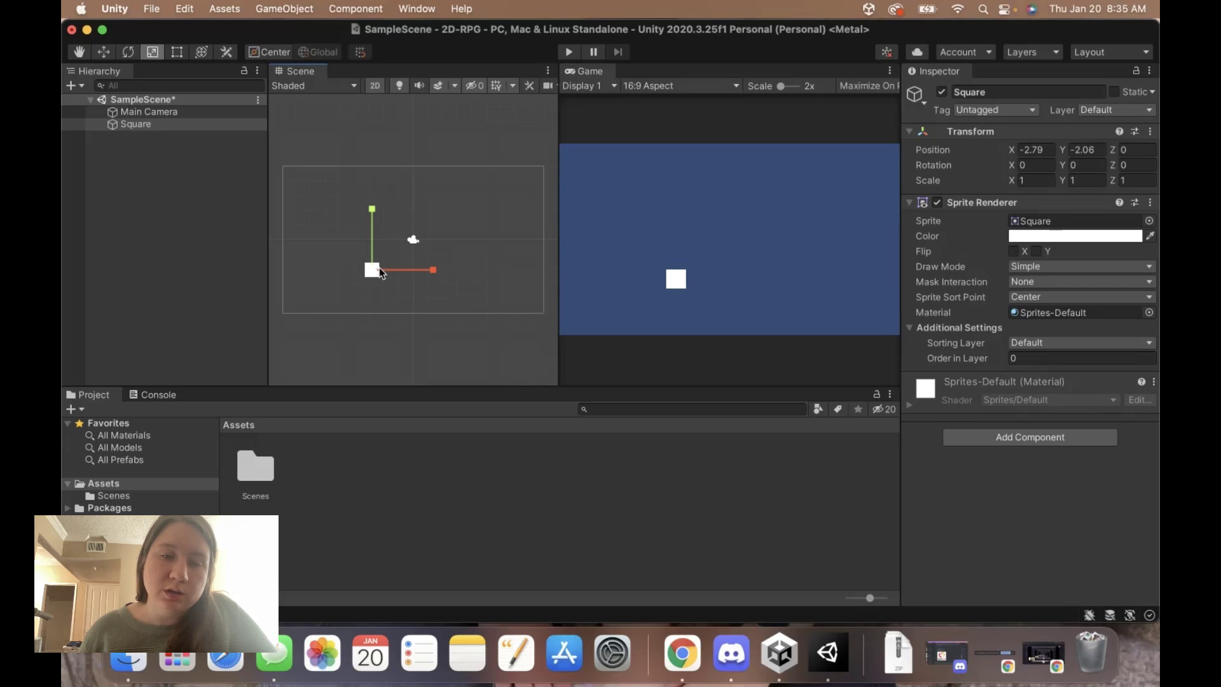
pyautogui.scroll(4, 378, 270)
pyautogui.scroll(3, 379, 271)
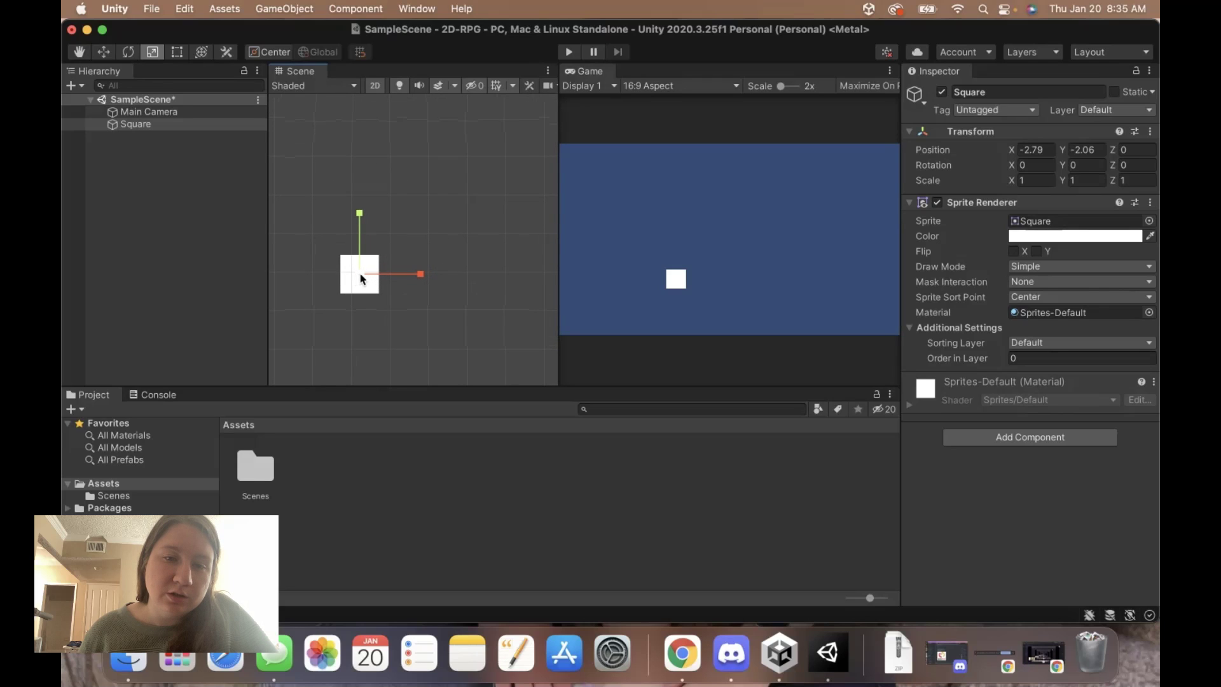
pyautogui.moveTo(360, 277); pyautogui.dragTo(381, 270)
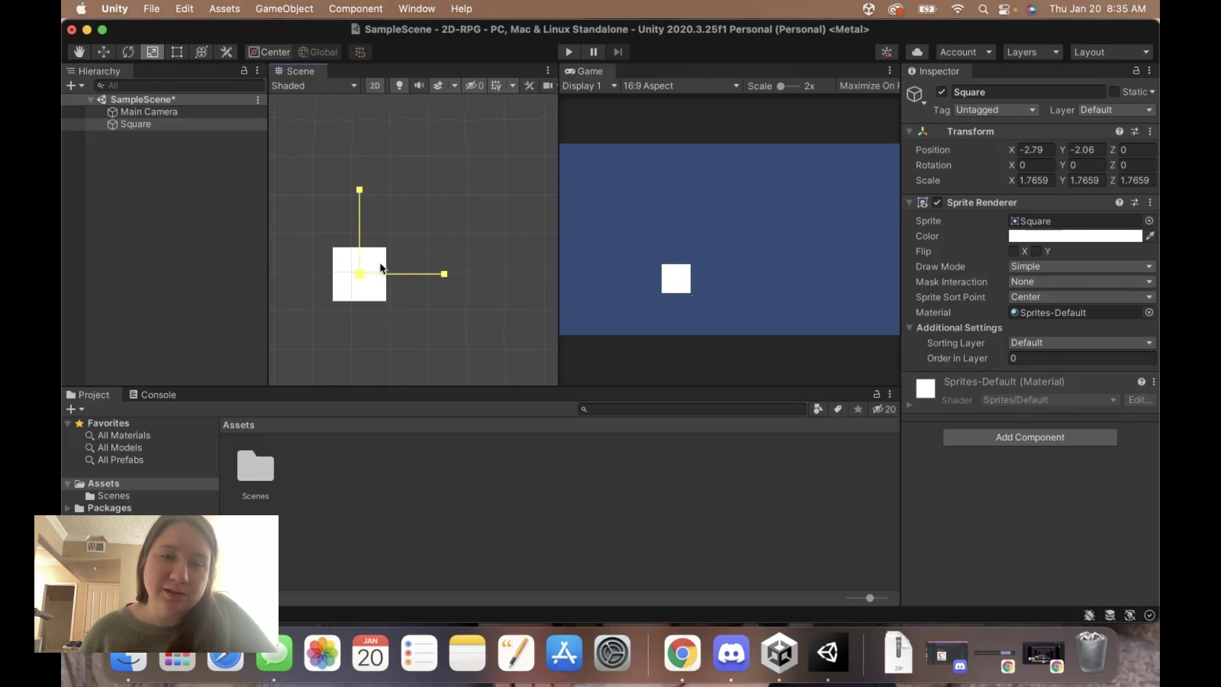
pyautogui.moveTo(381, 270)
pyautogui.mouseDown()
pyautogui.moveTo(555, 263)
pyautogui.moveTo(401, 282)
pyautogui.moveTo(539, 279)
pyautogui.moveTo(394, 280)
pyautogui.moveTo(528, 266)
pyautogui.moveTo(425, 284)
pyautogui.mouseUp()
pyautogui.hotkey('ctrl', 'z')
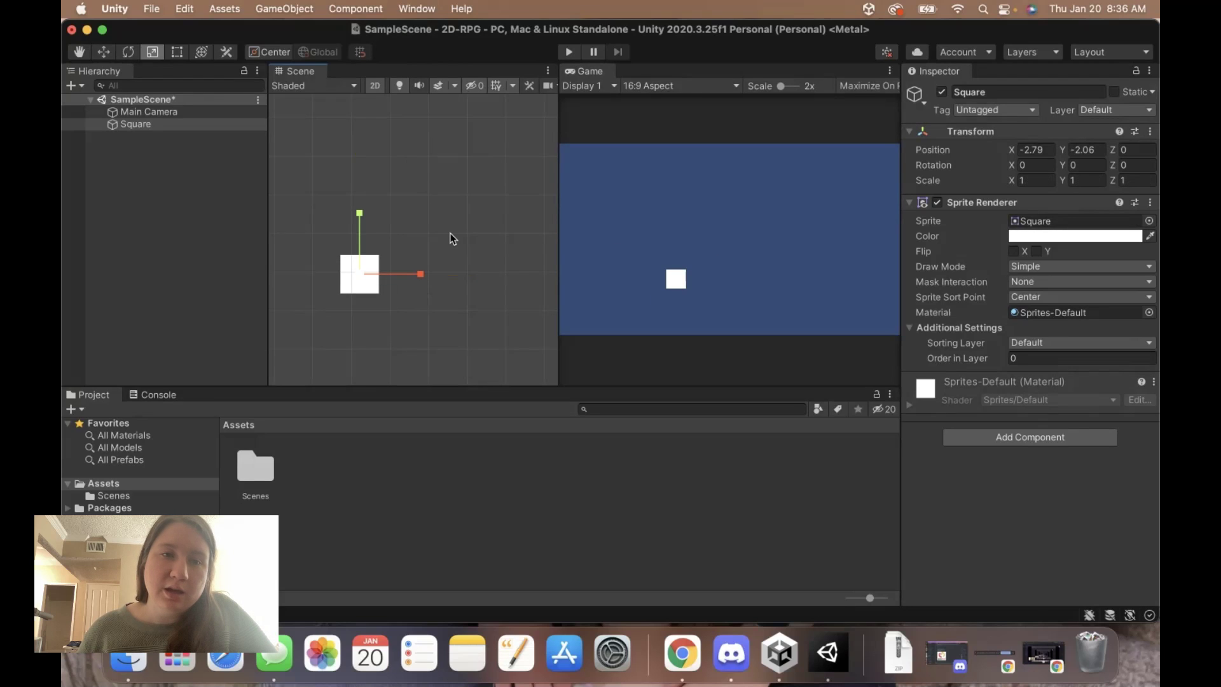
# Step: Drag the Square's Rect Tool handles into a rectangle about 2.98 wide by 3.45 high
pyautogui.click(179, 52)
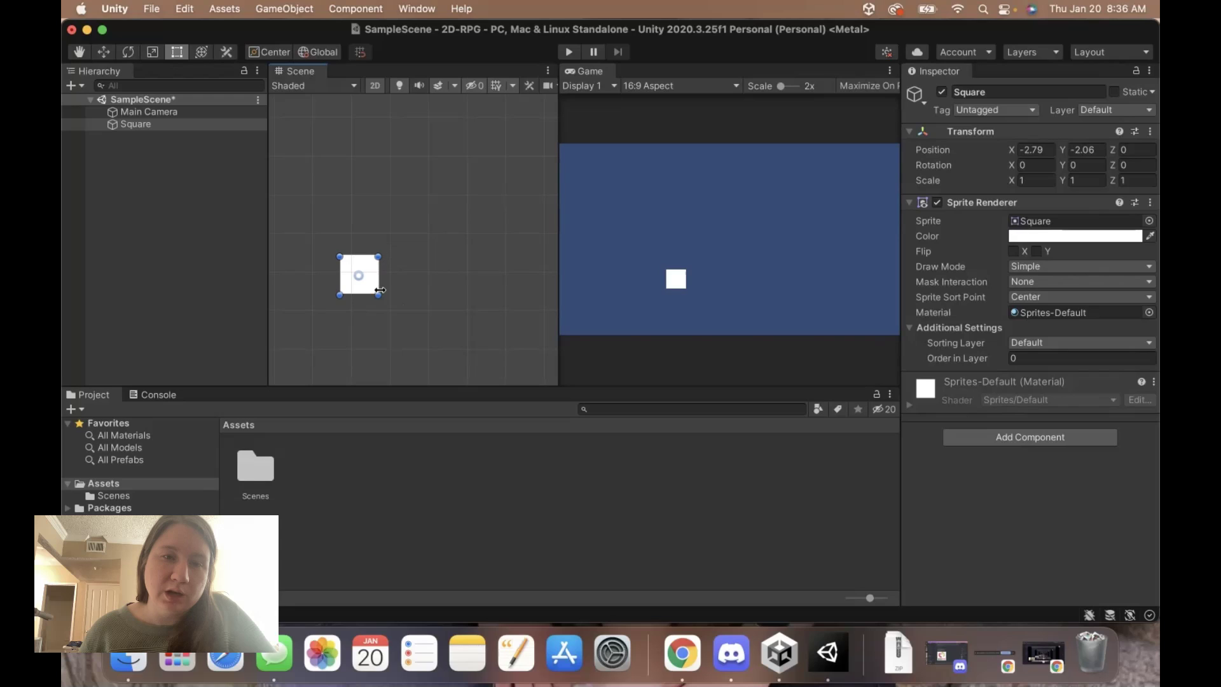
pyautogui.click(153, 52)
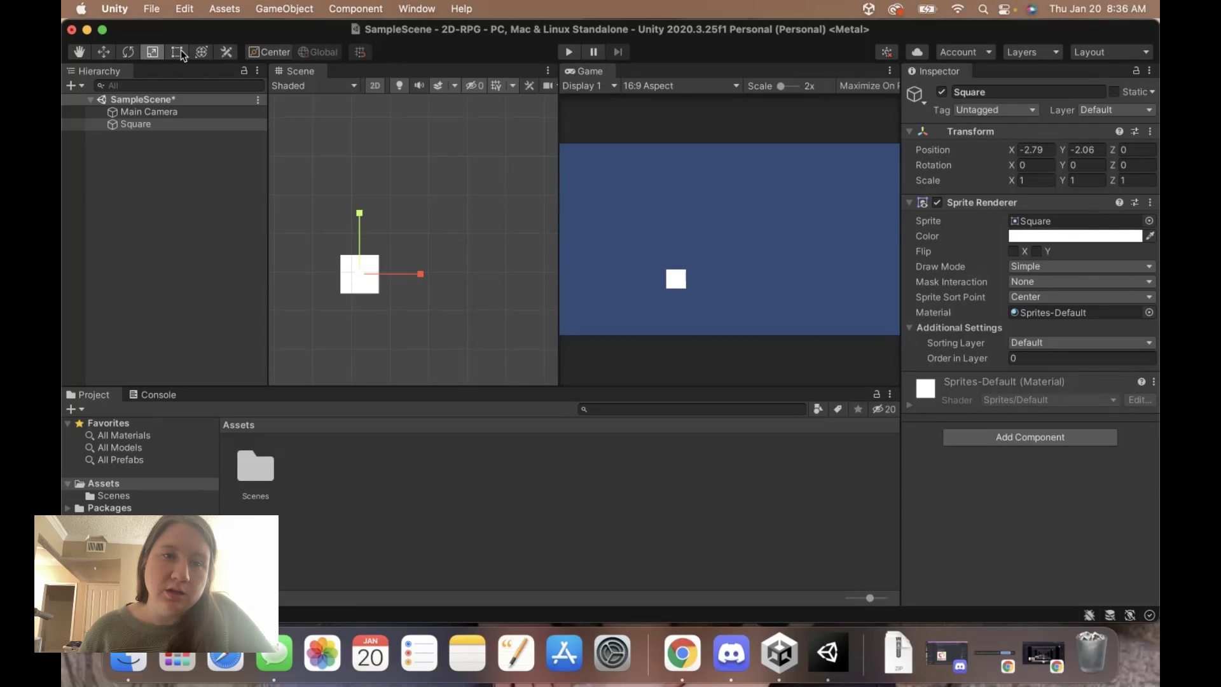
pyautogui.click(178, 53)
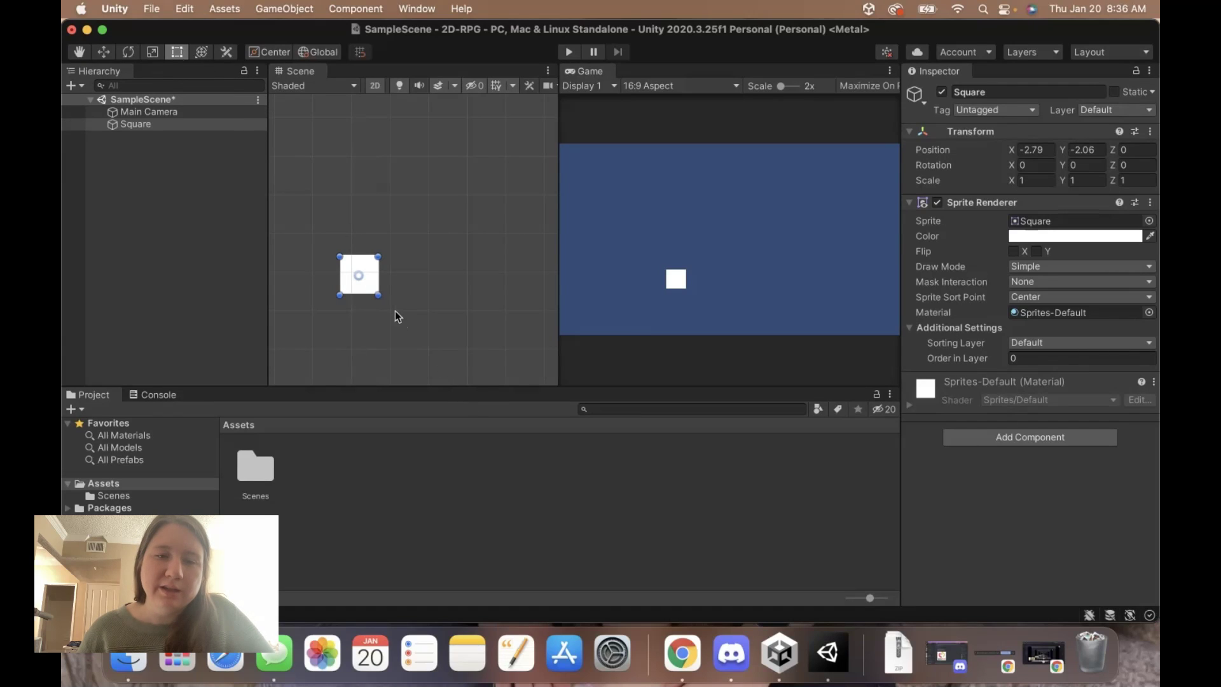
pyautogui.moveTo(379, 293); pyautogui.dragTo(455, 331)
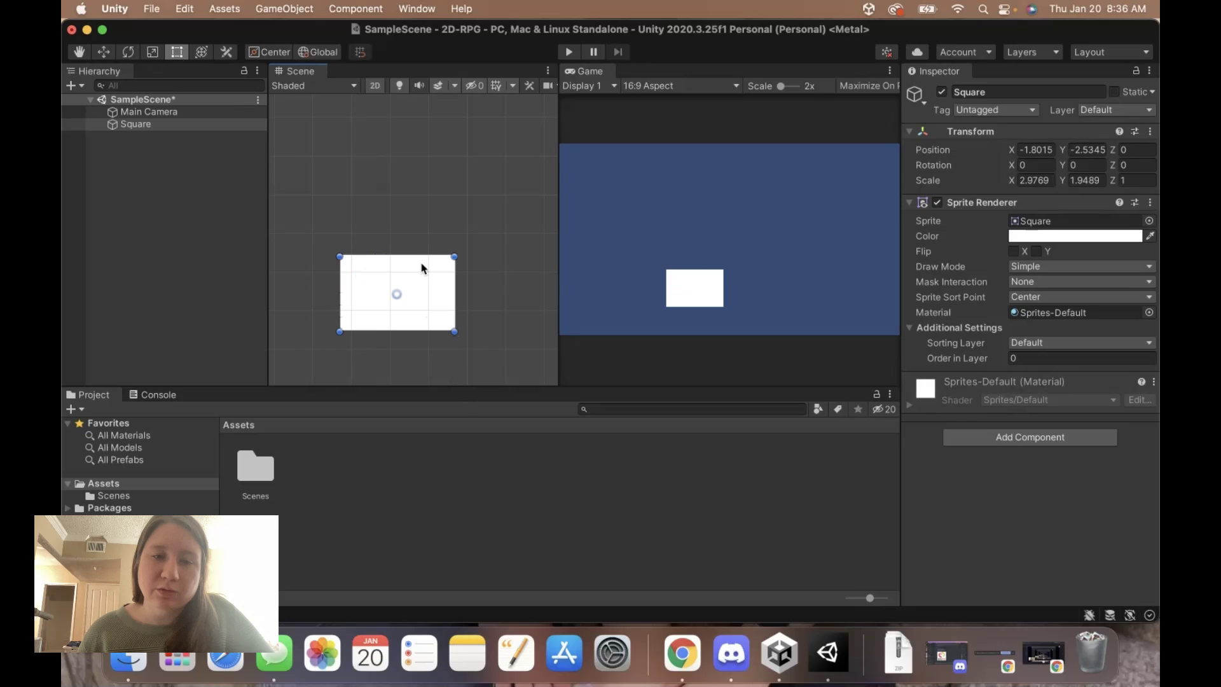
pyautogui.moveTo(419, 279)
pyautogui.mouseDown()
pyautogui.moveTo(388, 213)
pyautogui.moveTo(385, 139)
pyautogui.mouseUp()
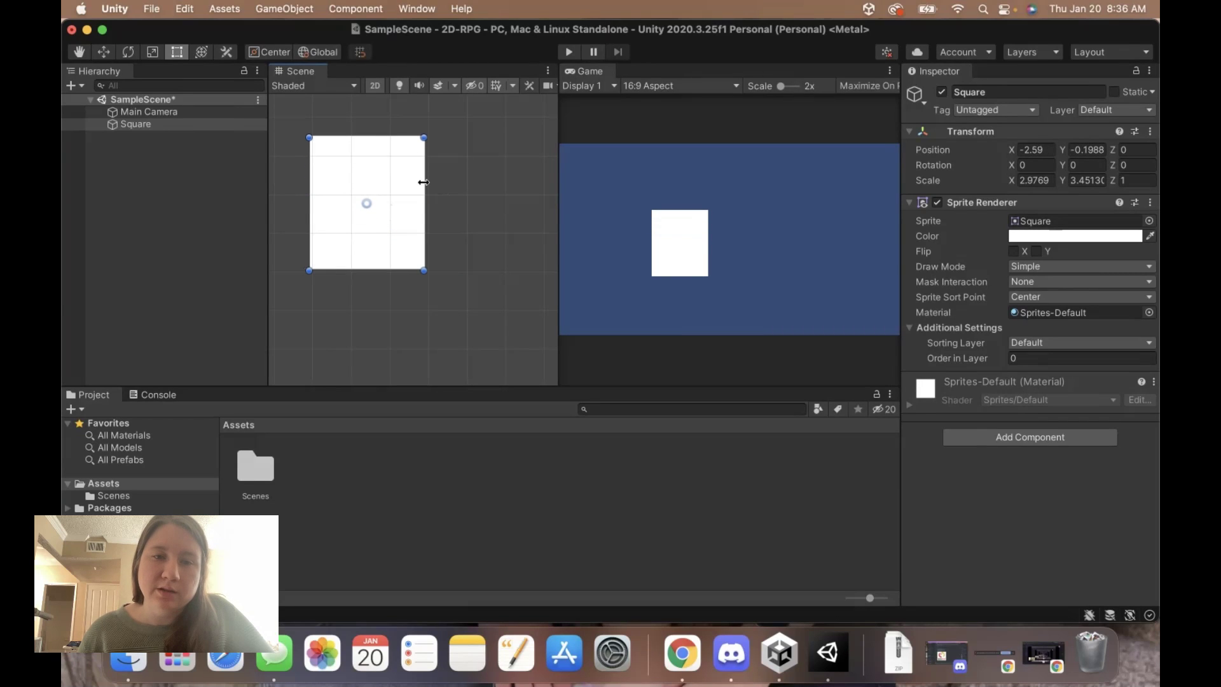
pyautogui.moveTo(423, 182); pyautogui.dragTo(456, 182)
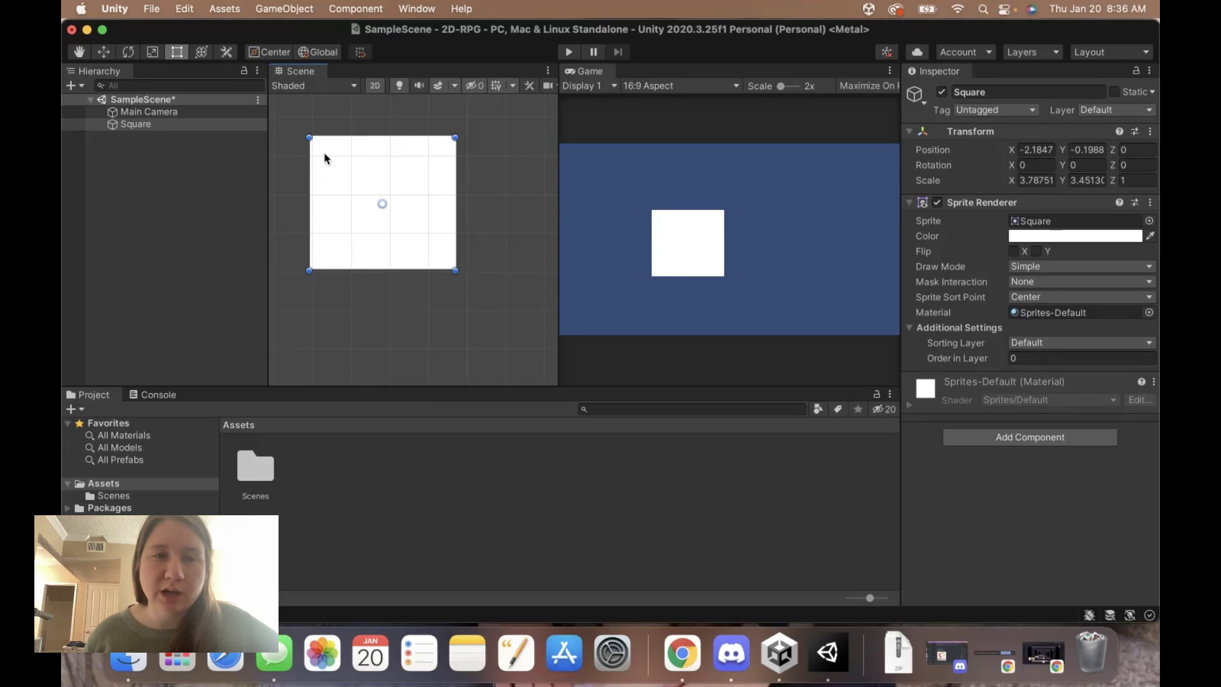
pyautogui.moveTo(430, 252); pyautogui.dragTo(474, 266)
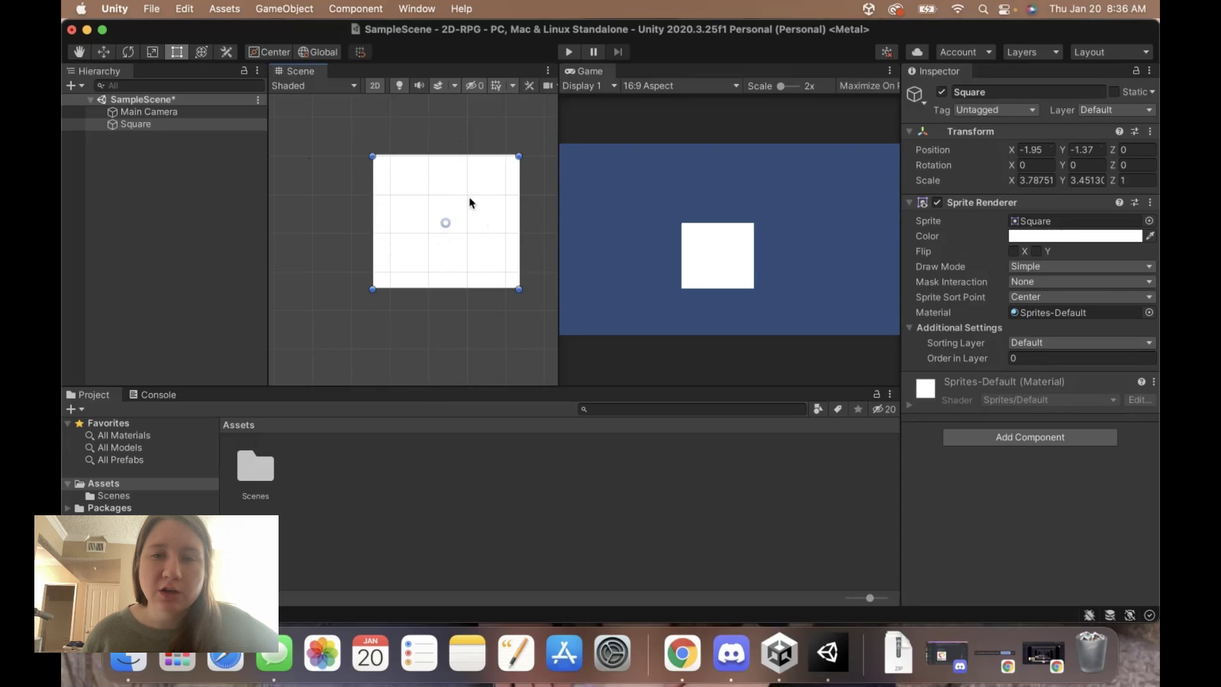
pyautogui.moveTo(355, 233)
pyautogui.mouseDown()
pyautogui.moveTo(288, 230)
pyautogui.moveTo(311, 226)
pyautogui.mouseUp()
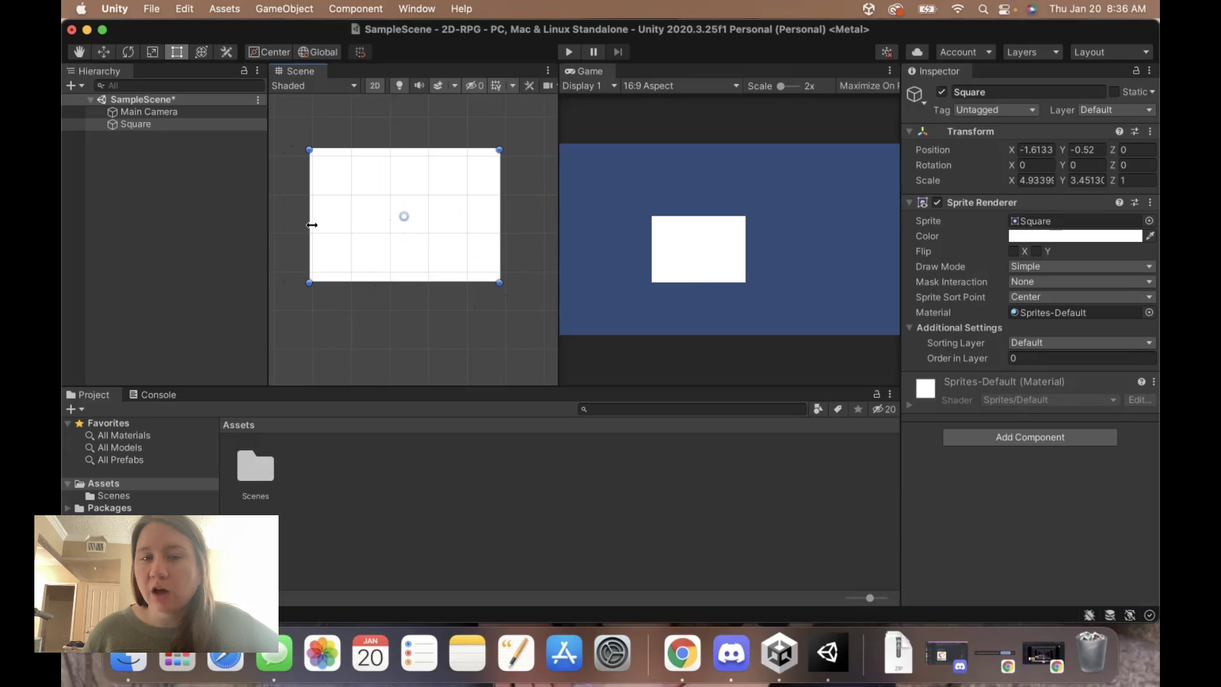
pyautogui.moveTo(421, 282); pyautogui.dragTo(422, 318)
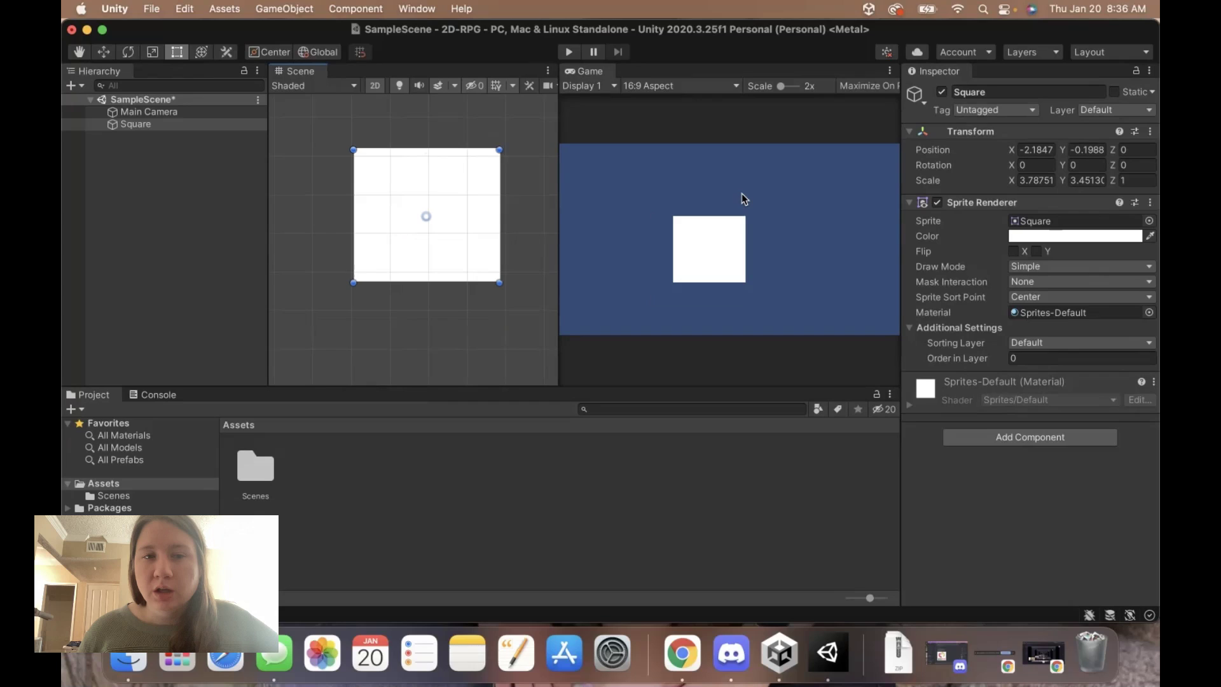
pyautogui.click(203, 51)
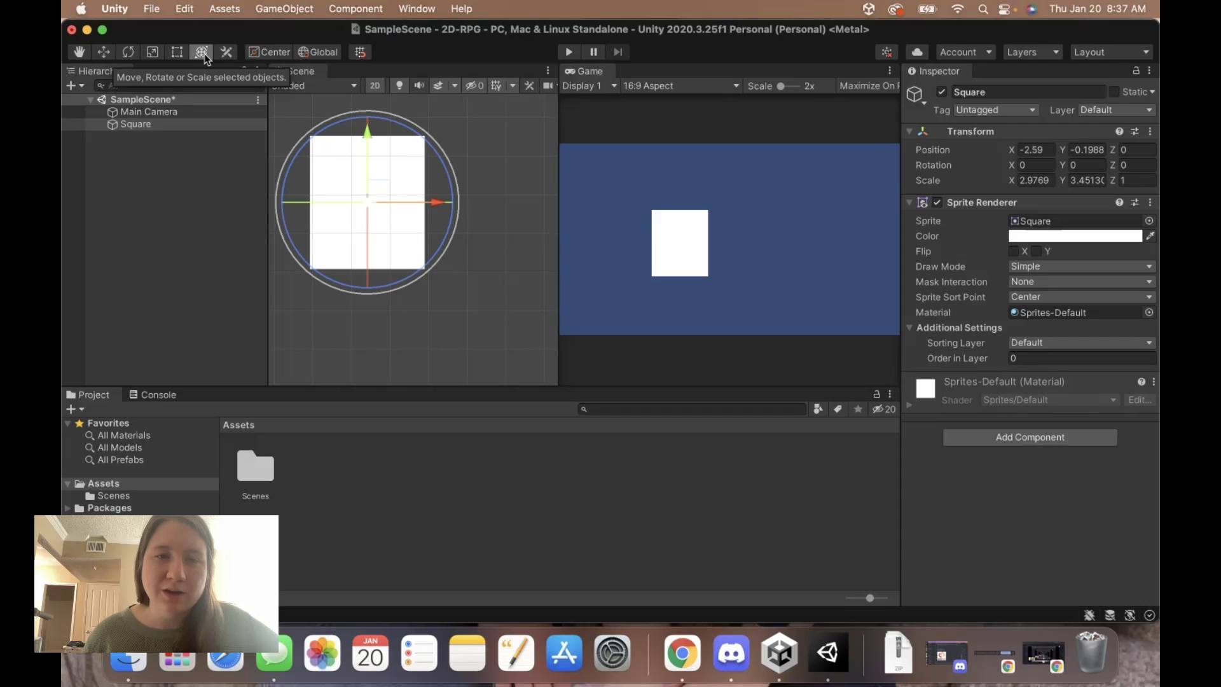
pyautogui.moveTo(369, 204)
pyautogui.mouseDown()
pyautogui.moveTo(432, 209)
pyautogui.moveTo(392, 221)
pyautogui.mouseUp()
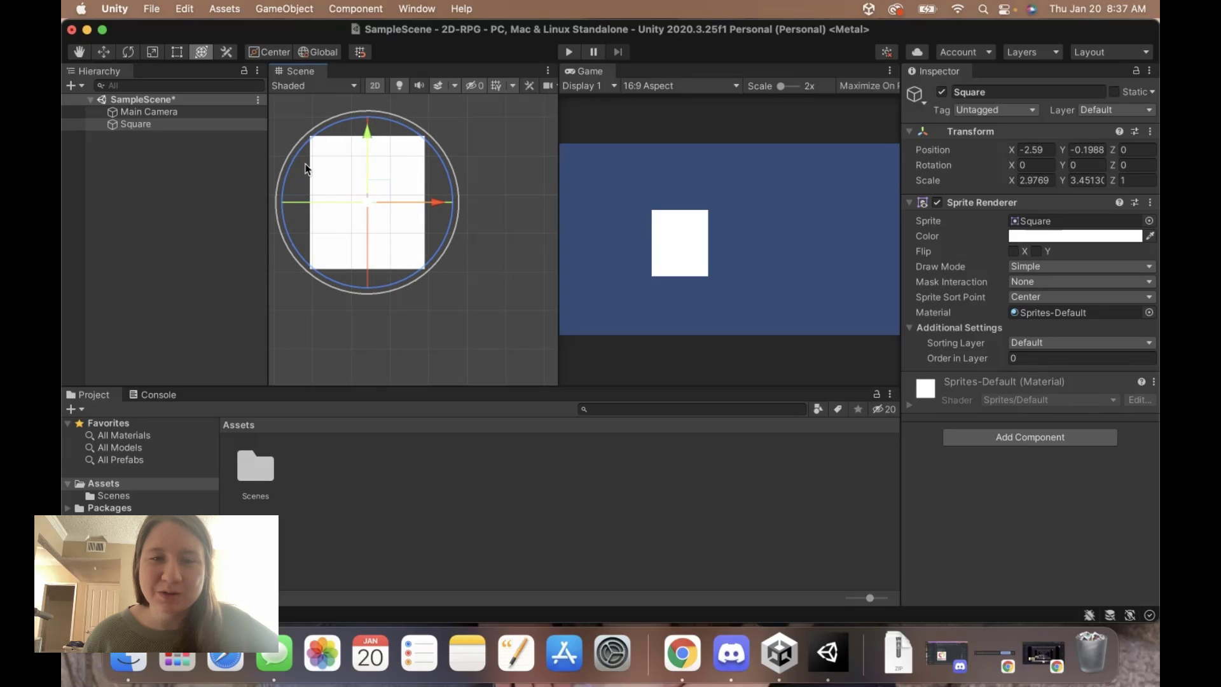
pyautogui.click(226, 54)
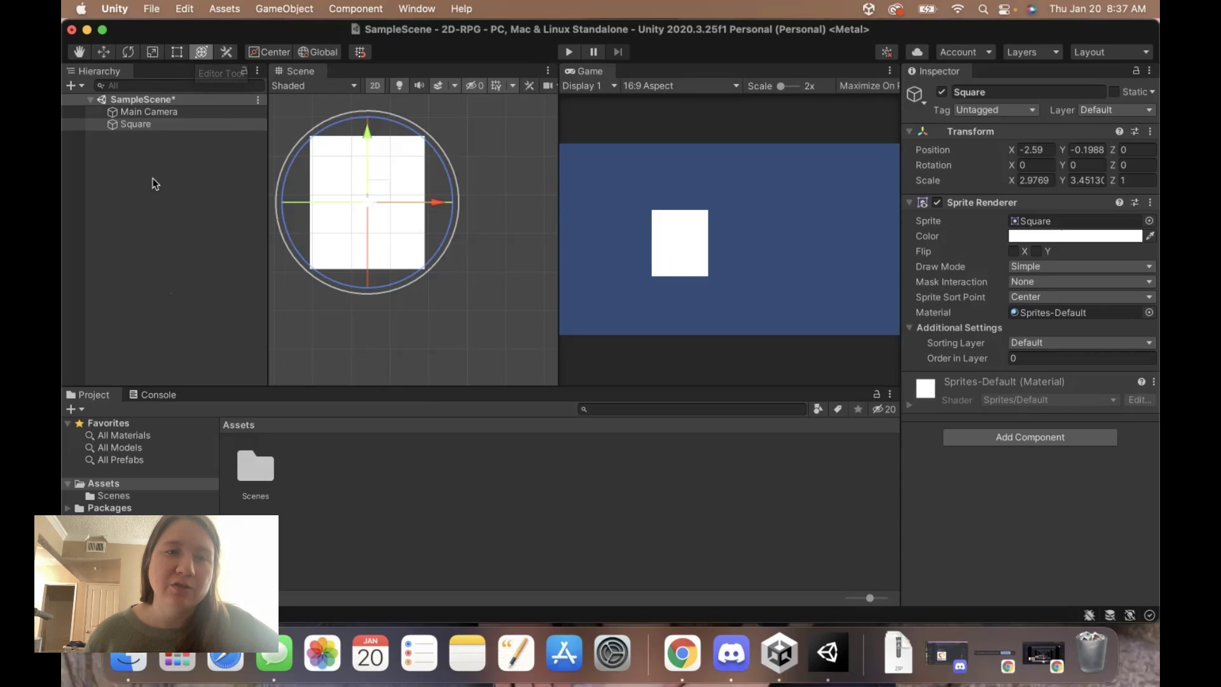
pyautogui.click(104, 51)
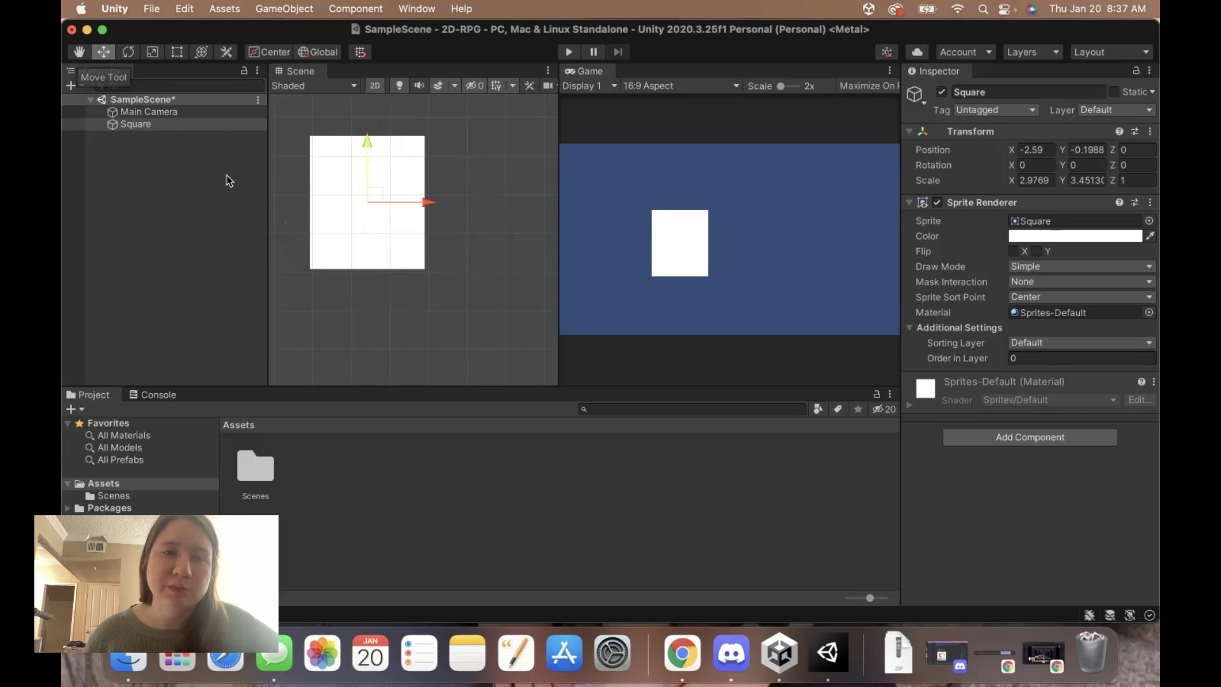
pyautogui.click(227, 55)
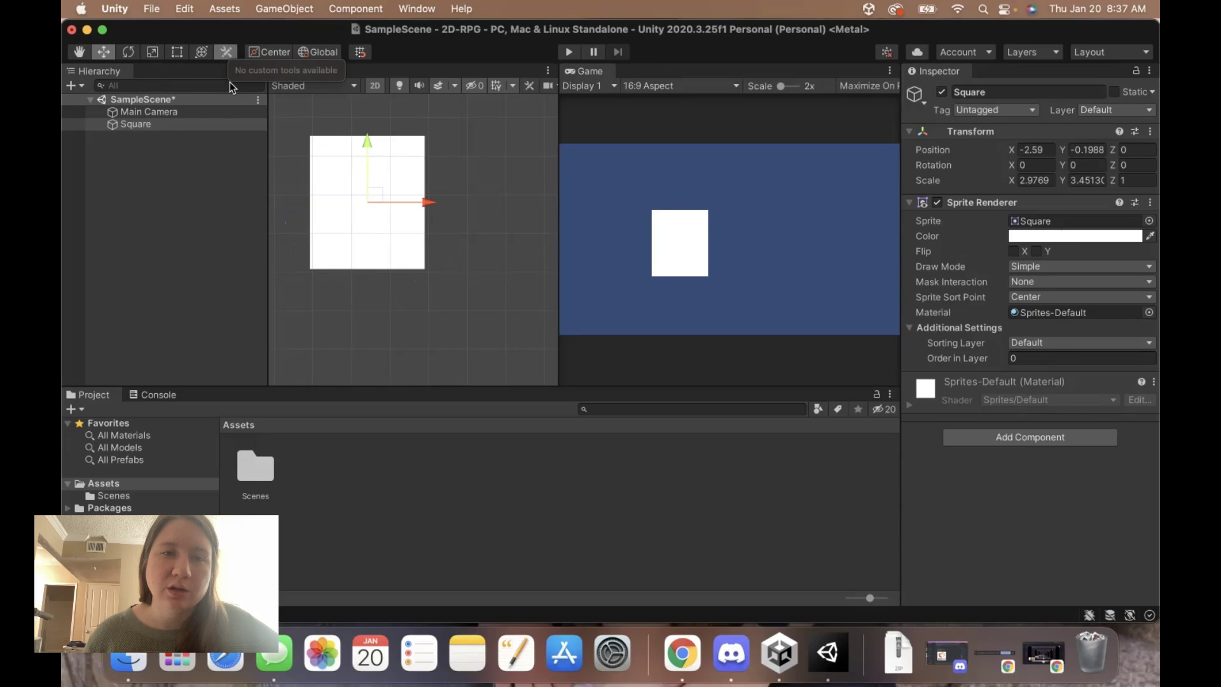
pyautogui.click(107, 55)
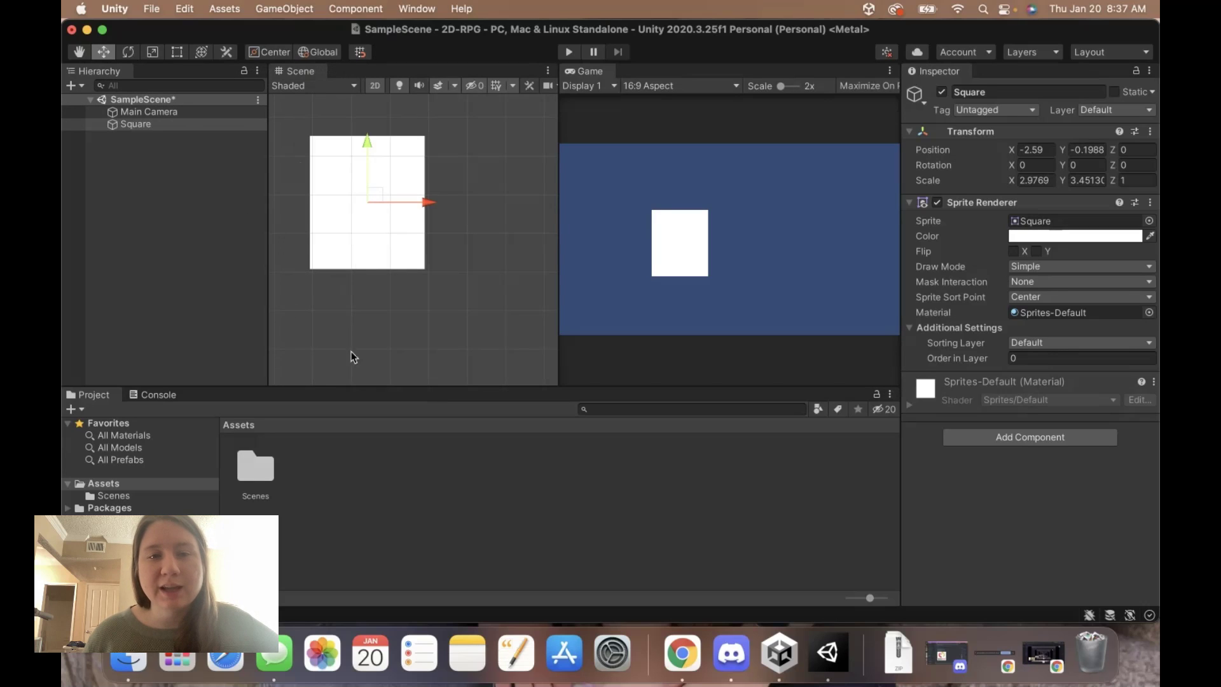
pyautogui.scroll(-2, 418, 257)
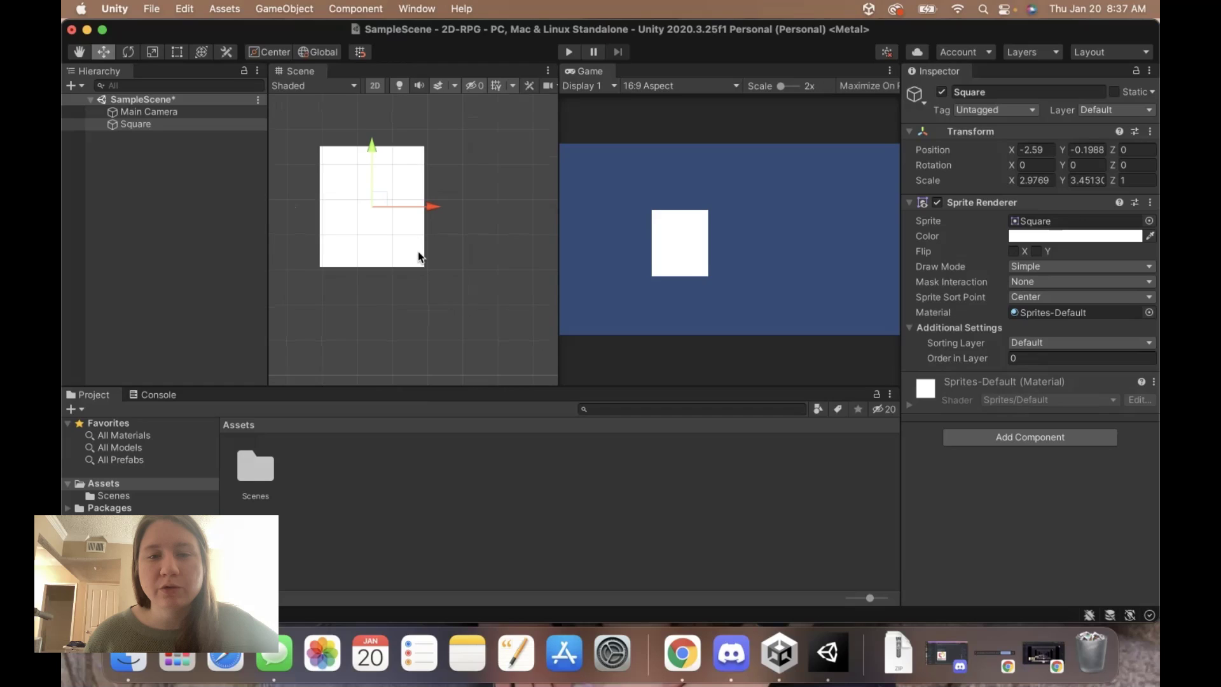
pyautogui.scroll(-1, 419, 256)
pyautogui.scroll(-2, 419, 256)
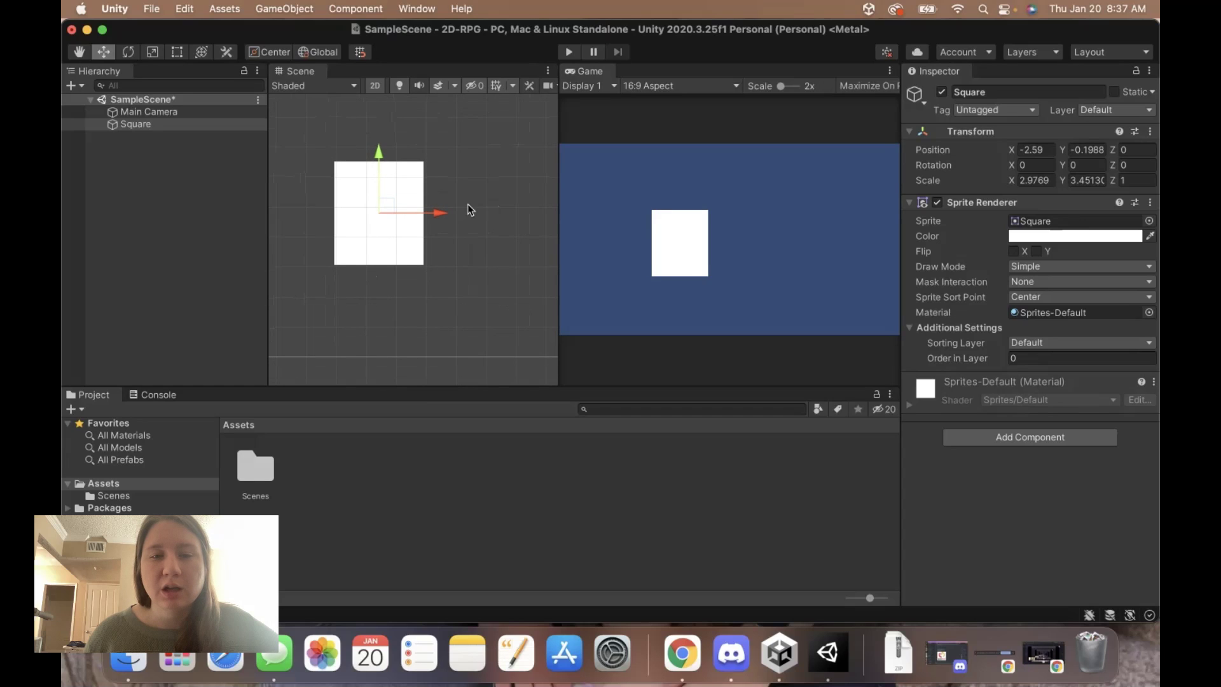
pyautogui.click(169, 126)
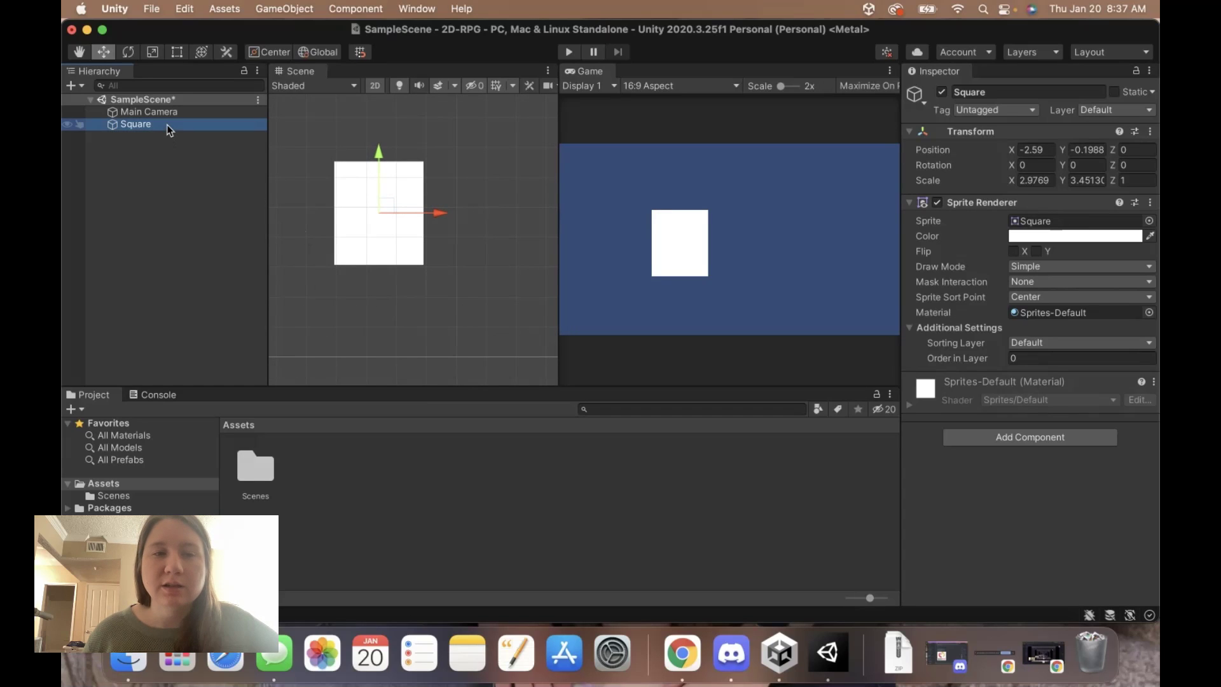
pyautogui.rightClick(169, 127)
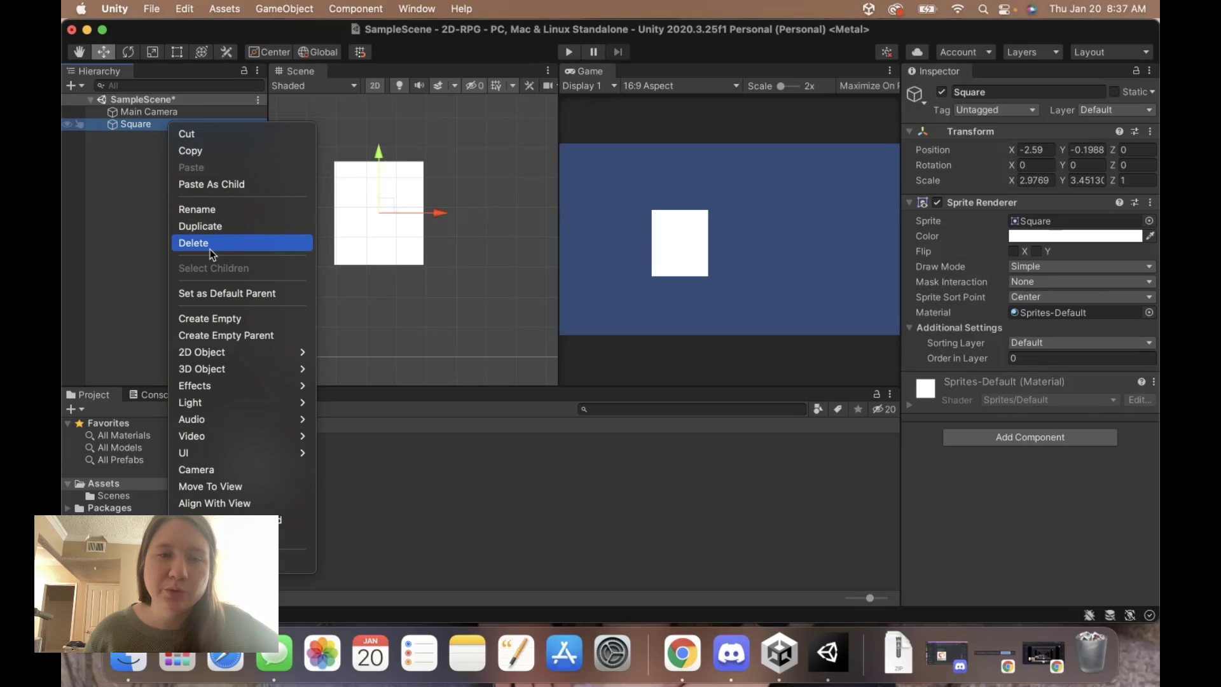
pyautogui.click(194, 243)
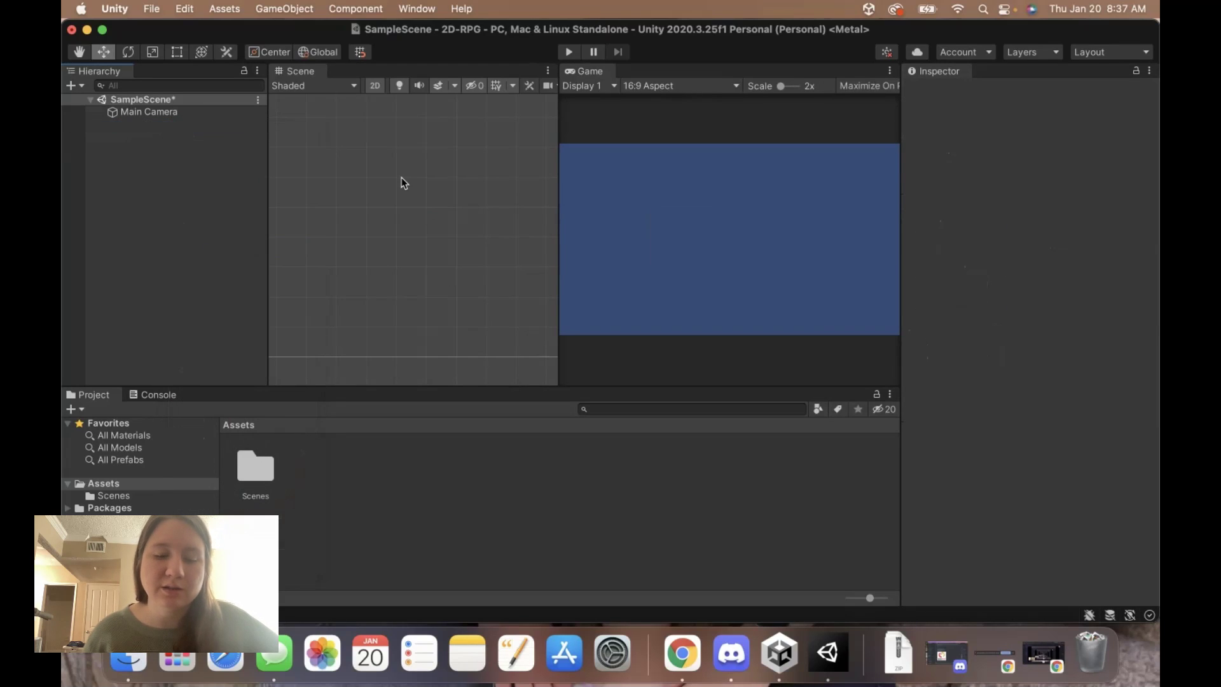
pyautogui.press('super+z')
pyautogui.moveTo(499, 190)
pyautogui.mouseDown()
pyautogui.moveTo(435, 219)
pyautogui.moveTo(550, 274)
pyautogui.mouseUp()
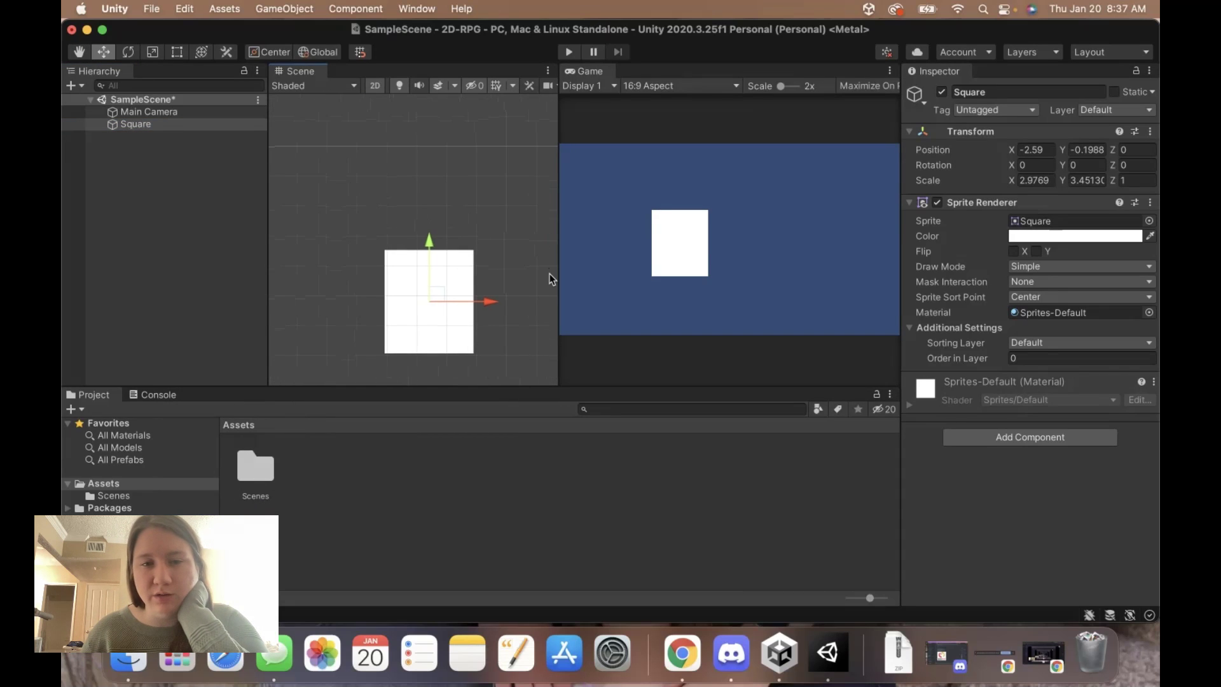
pyautogui.scroll(4, 487, 275)
pyautogui.scroll(3, 488, 276)
pyautogui.scroll(-3, 488, 275)
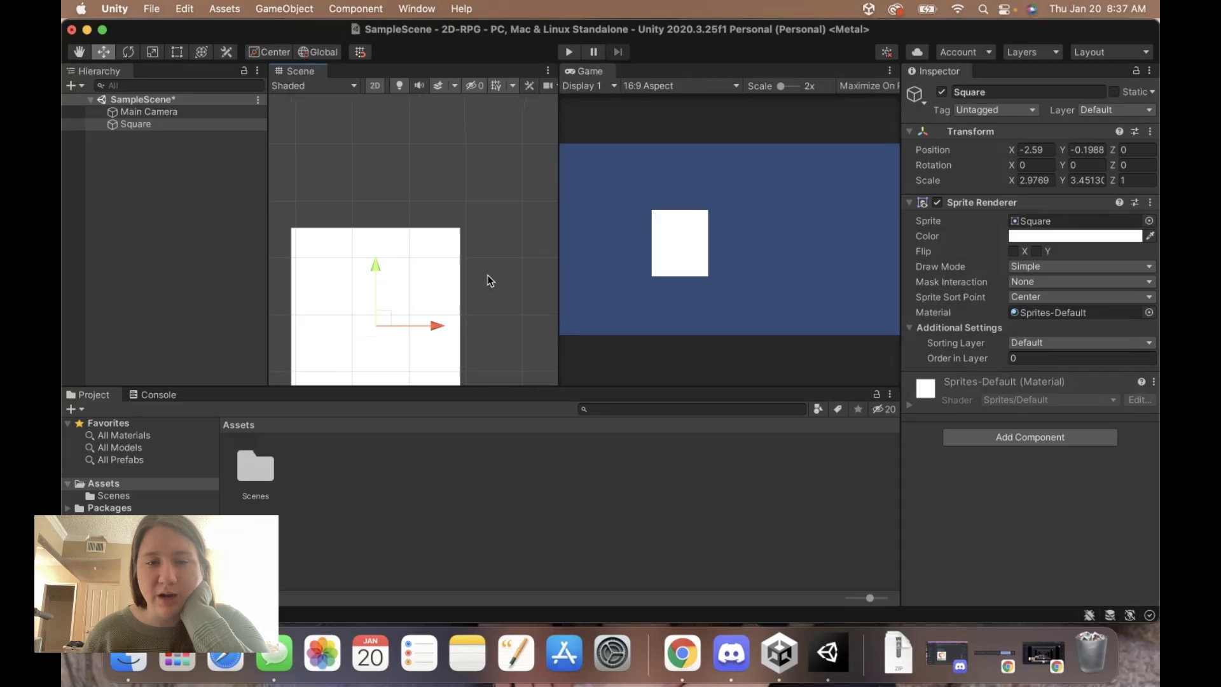
pyautogui.scroll(-3, 488, 275)
pyautogui.scroll(-2, 488, 275)
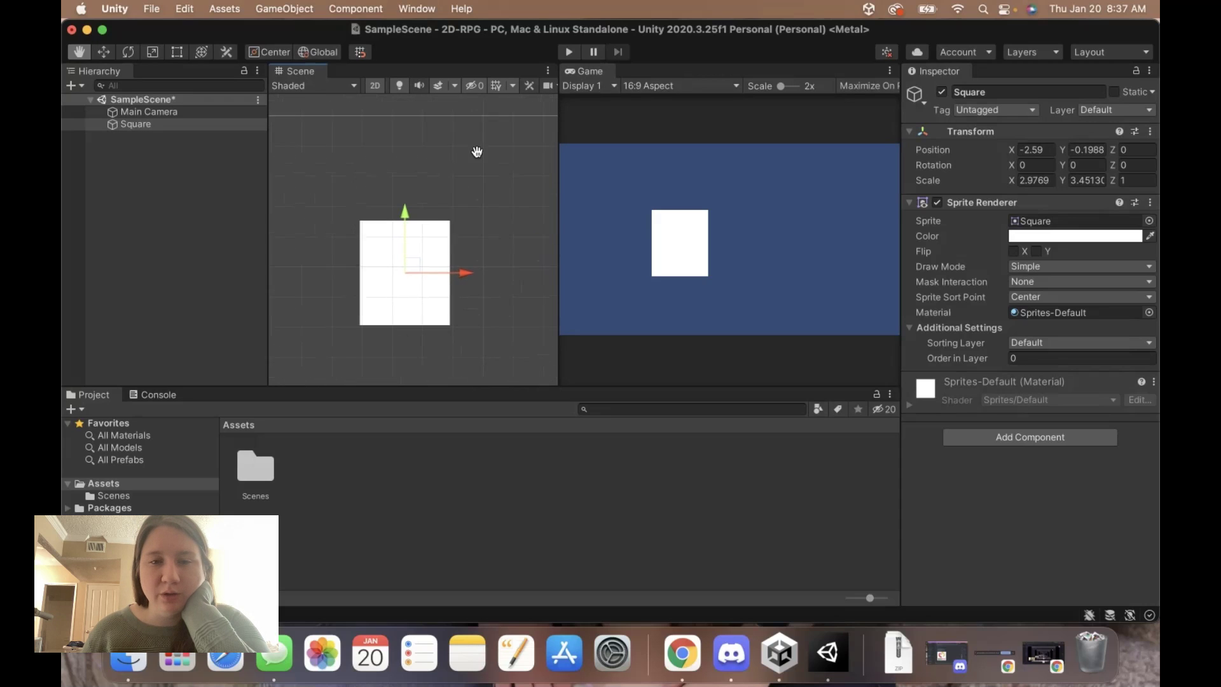
pyautogui.moveTo(507, 190); pyautogui.dragTo(467, 142)
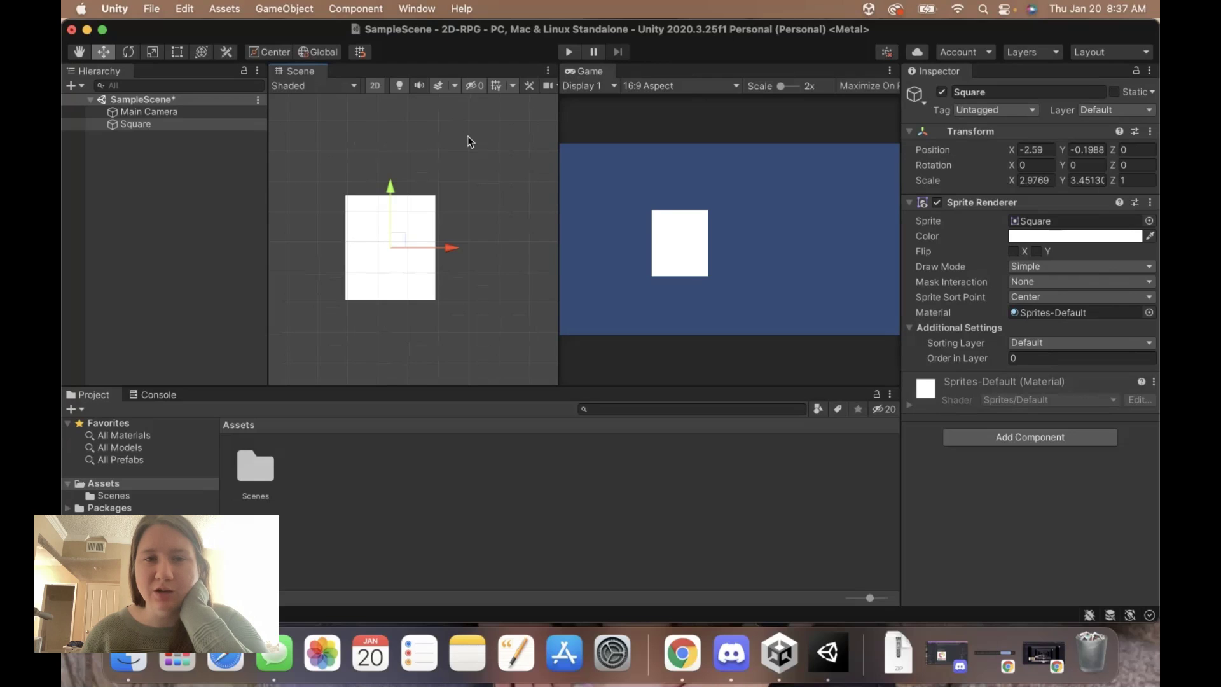
pyautogui.click(375, 87)
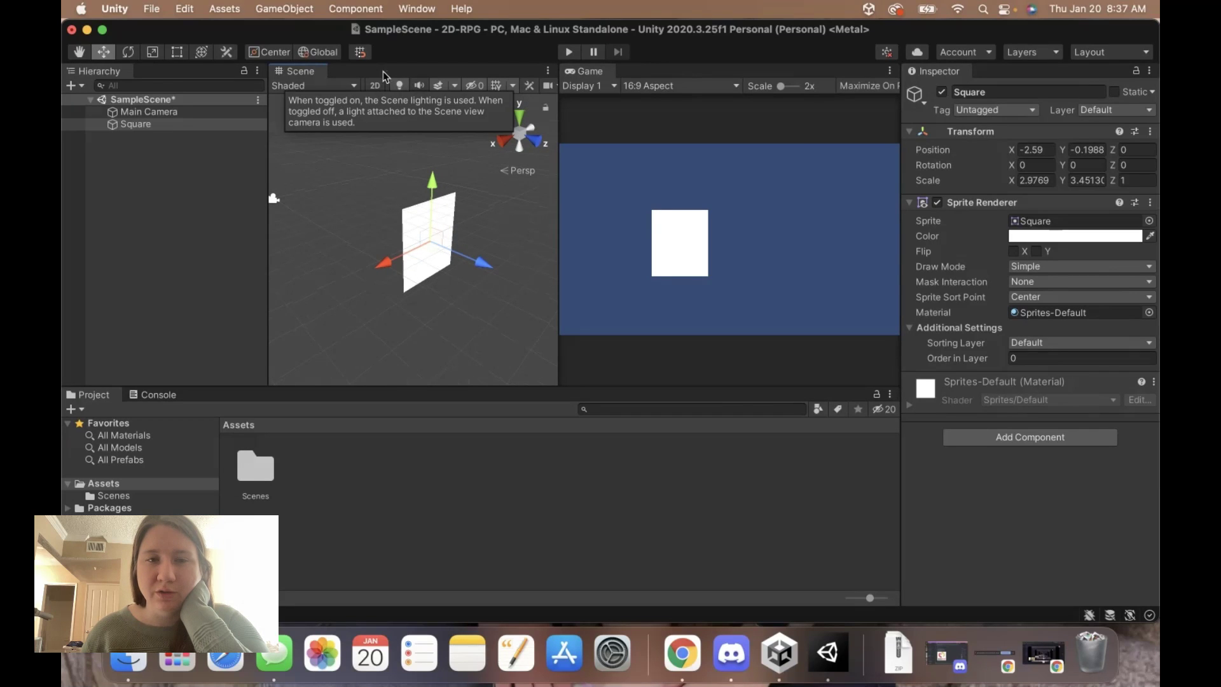
pyautogui.moveTo(467, 312)
pyautogui.mouseDown(button='right')
pyautogui.moveTo(561, 339)
pyautogui.moveTo(379, 344)
pyautogui.mouseUp(button='right')
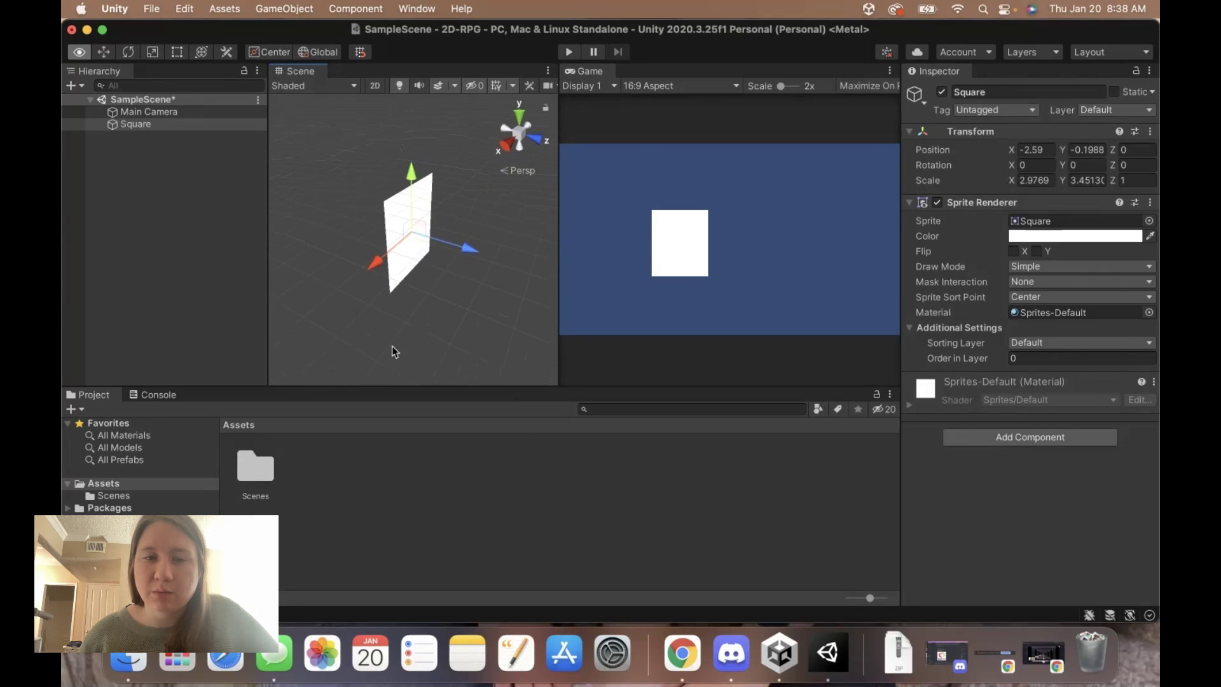
pyautogui.moveTo(378, 345); pyautogui.dragTo(296, 330, button='middle')
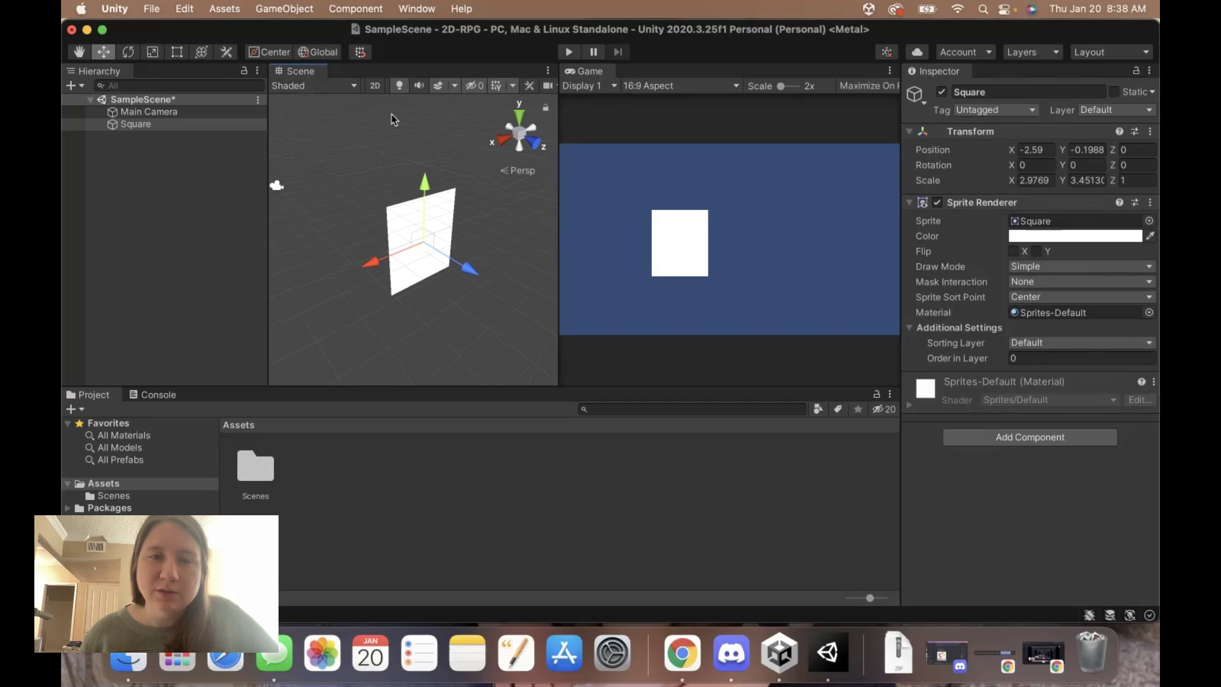
pyautogui.click(376, 86)
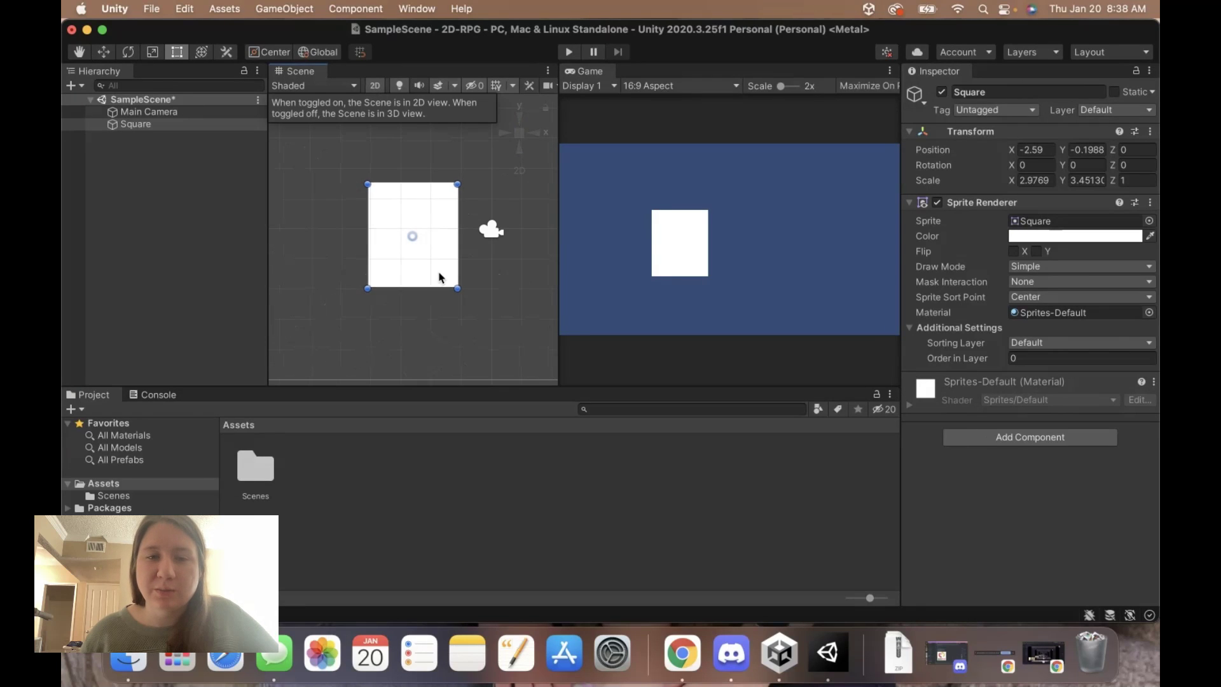
pyautogui.scroll(-3, 440, 277)
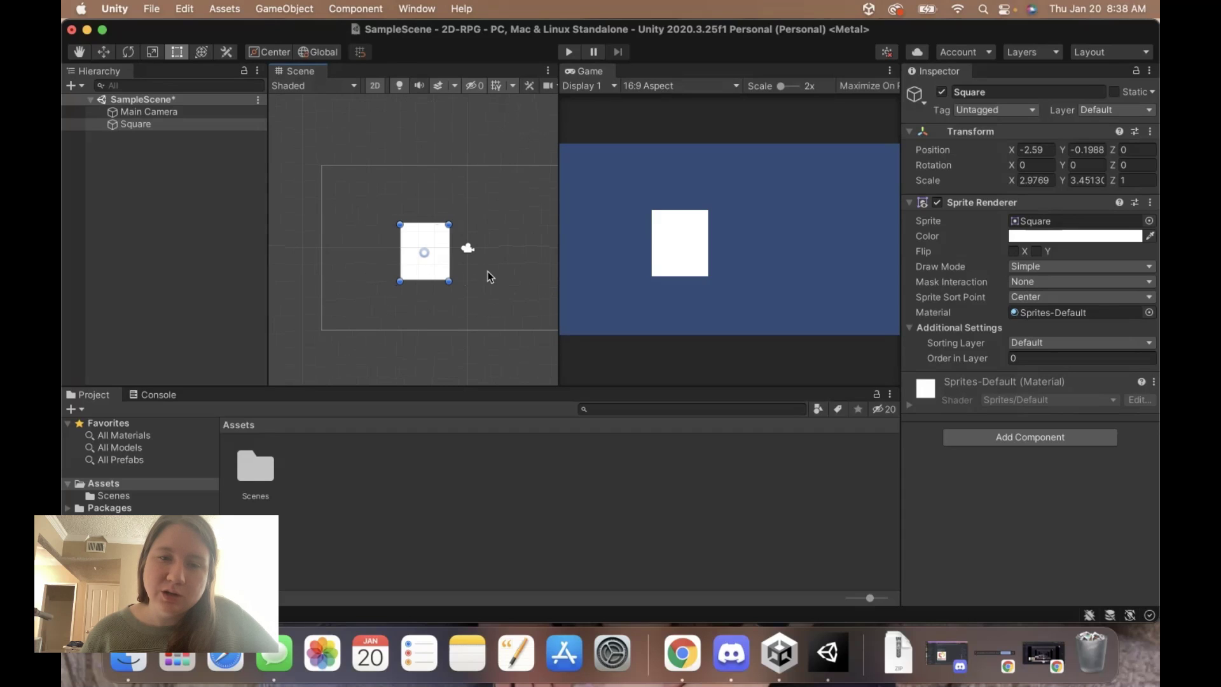
pyautogui.moveTo(488, 272)
pyautogui.mouseDown(button='middle')
pyautogui.moveTo(432, 263)
pyautogui.moveTo(498, 228)
pyautogui.moveTo(477, 220)
pyautogui.mouseUp(button='middle')
pyautogui.scroll(-3, 535, 249)
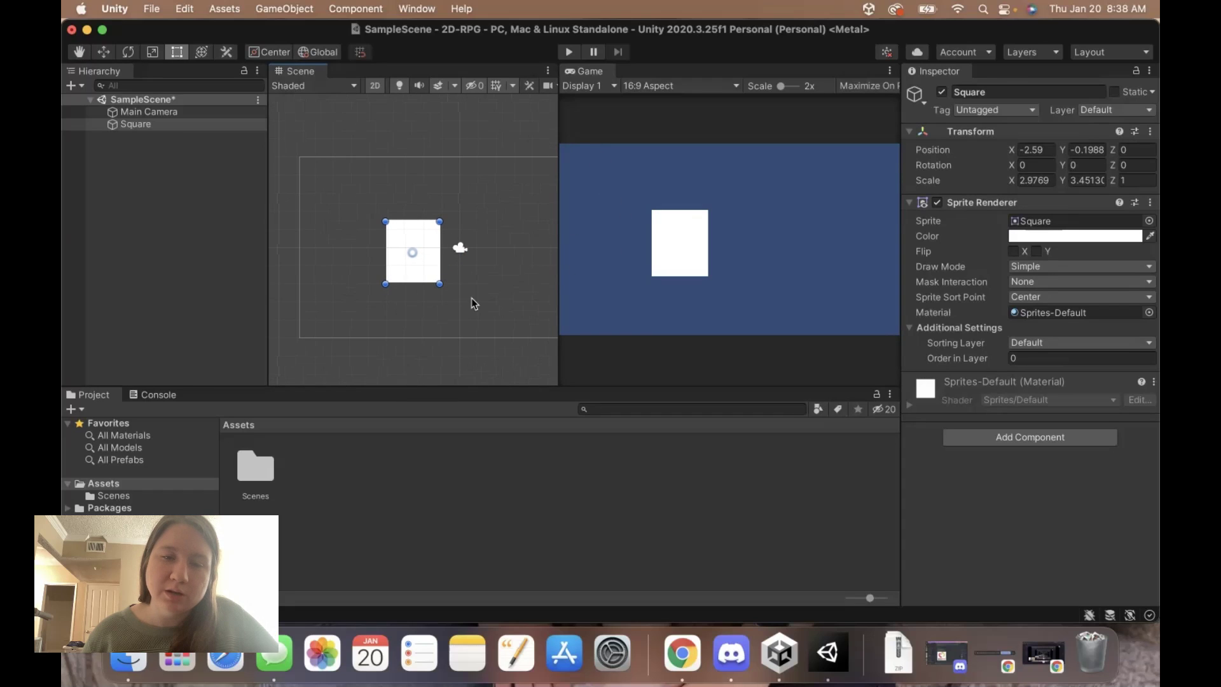
pyautogui.moveTo(472, 298); pyautogui.dragTo(471, 253, button='middle')
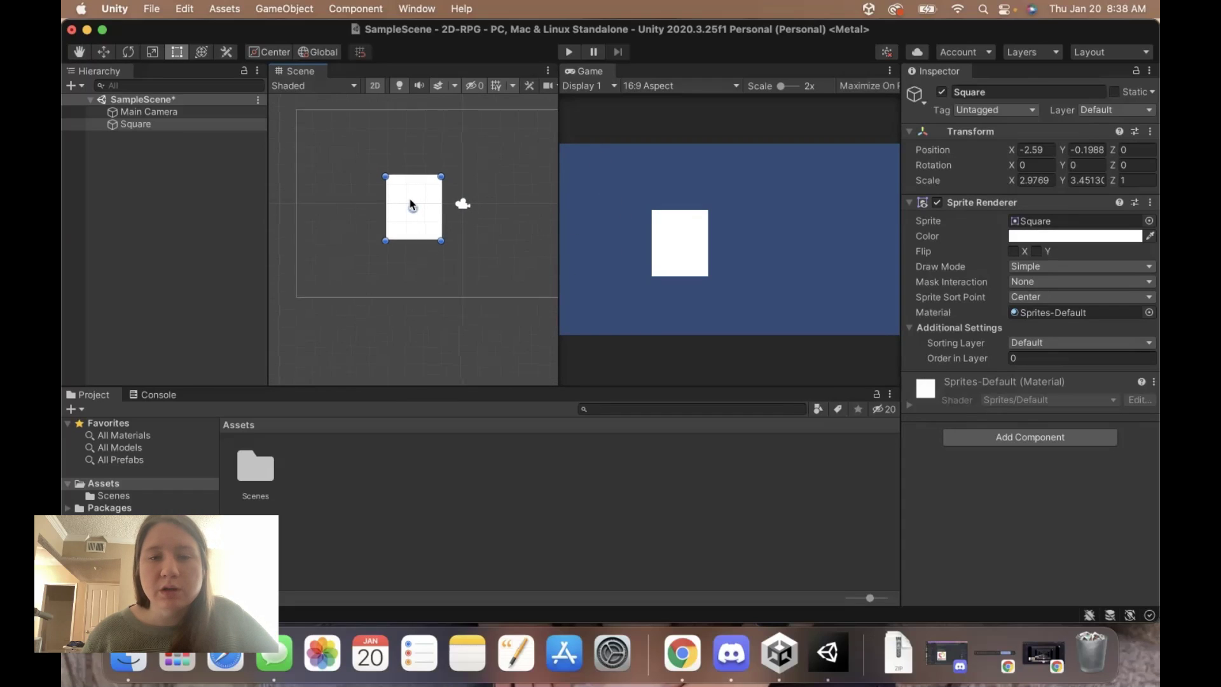
pyautogui.scroll(8, 412, 204)
pyautogui.scroll(2, 412, 205)
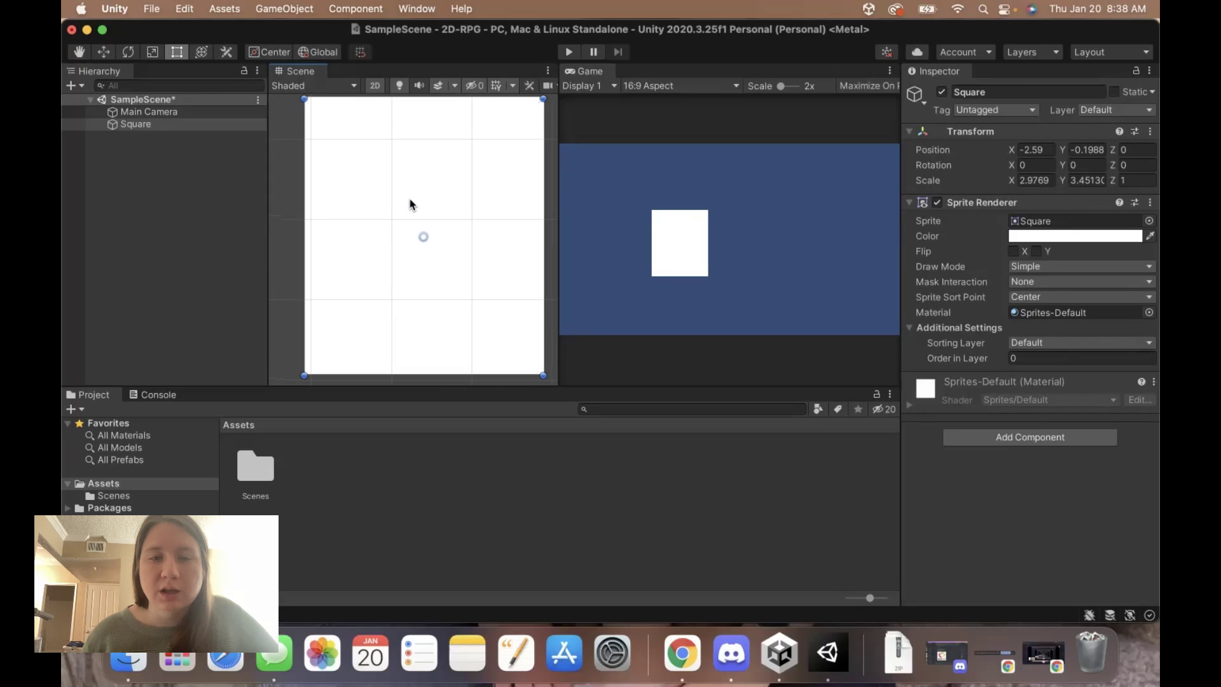
pyautogui.scroll(-6, 413, 204)
pyautogui.scroll(-3, 413, 204)
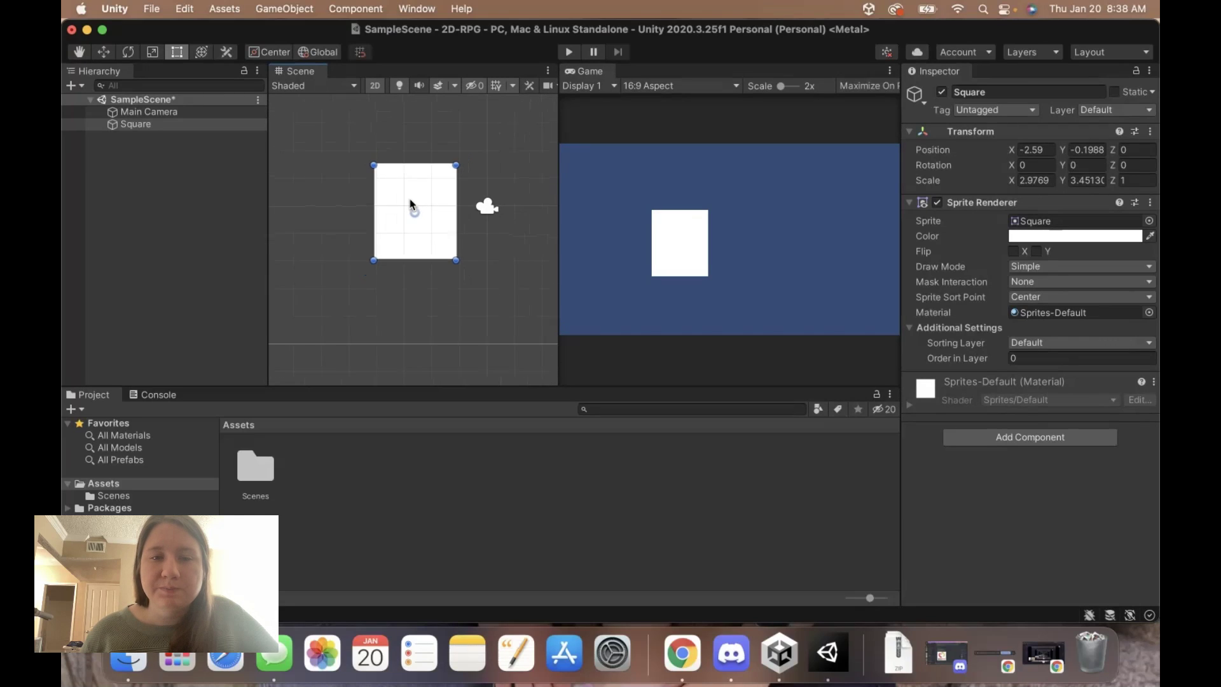
pyautogui.scroll(-1, 413, 204)
pyautogui.scroll(-2, 413, 205)
pyautogui.scroll(-2, 413, 205)
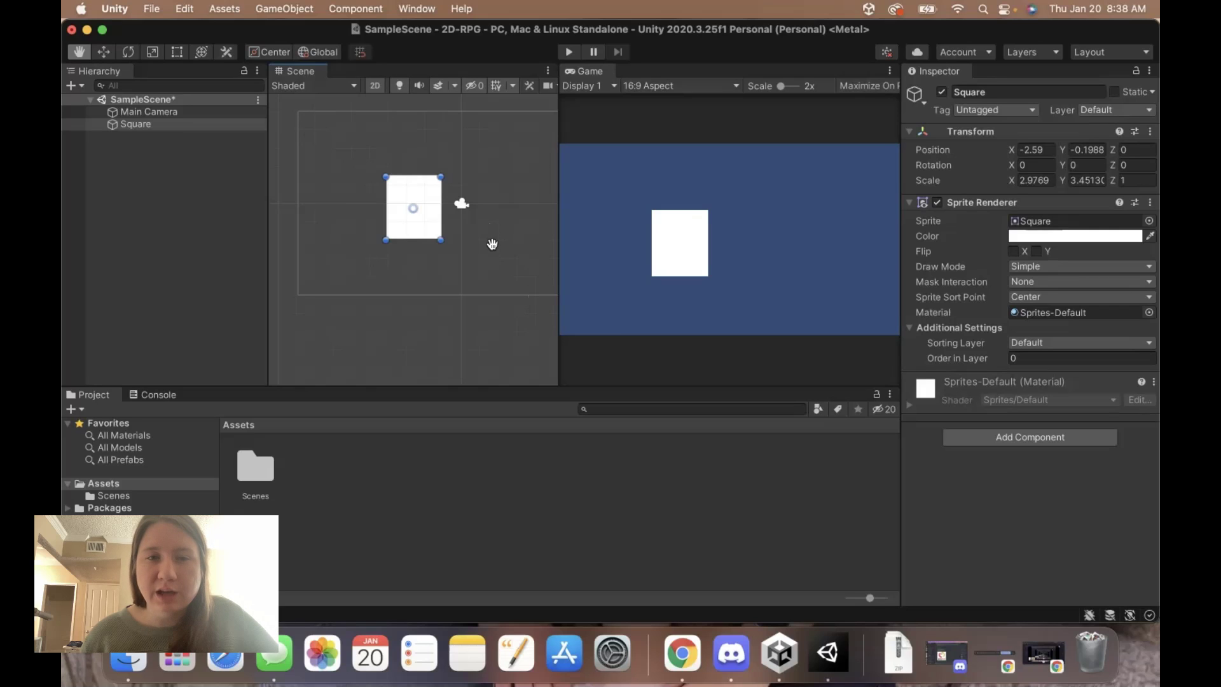
pyautogui.moveTo(491, 238); pyautogui.dragTo(425, 307, button='middle')
pyautogui.moveTo(385, 321)
pyautogui.mouseDown()
pyautogui.moveTo(482, 235)
pyautogui.moveTo(445, 249)
pyautogui.moveTo(484, 261)
pyautogui.mouseUp()
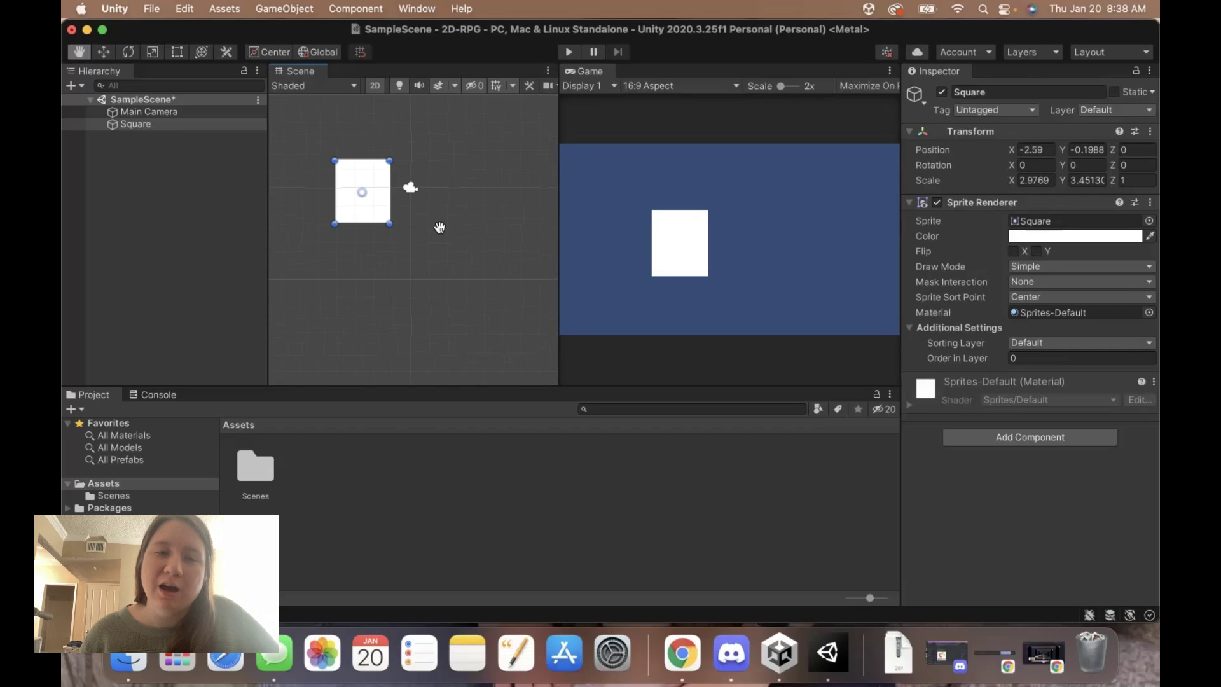
pyautogui.press('t')
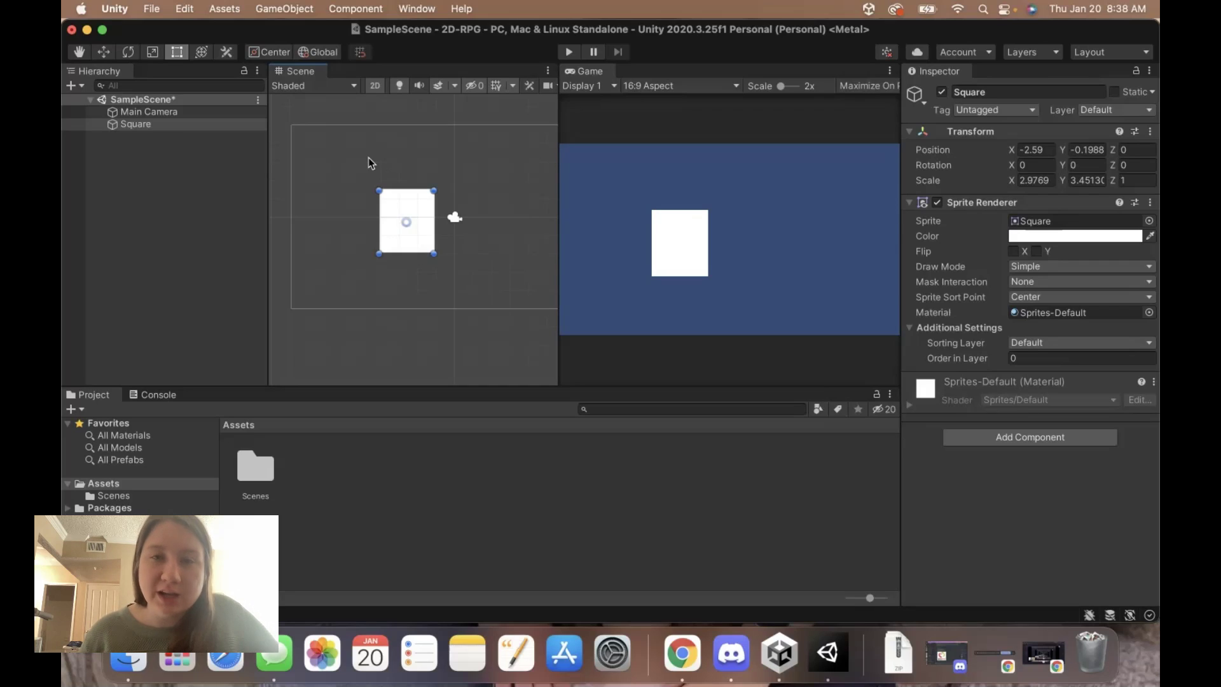
pyautogui.click(584, 71)
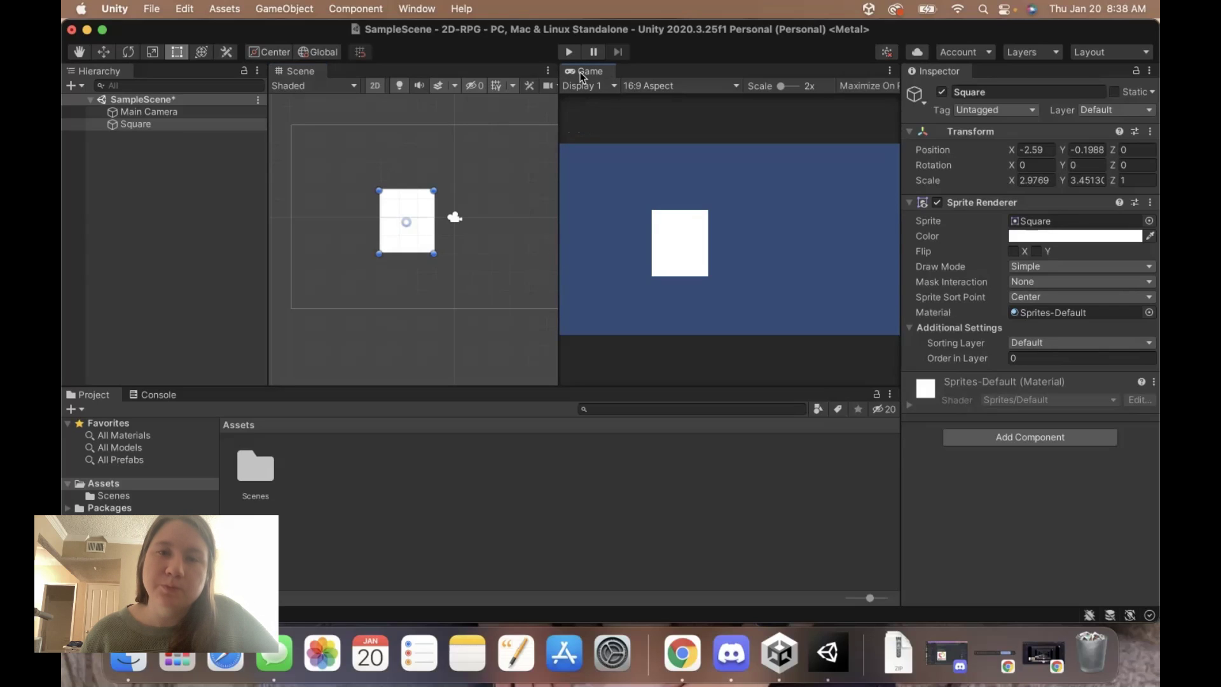
pyautogui.moveTo(571, 74); pyautogui.dragTo(344, 74)
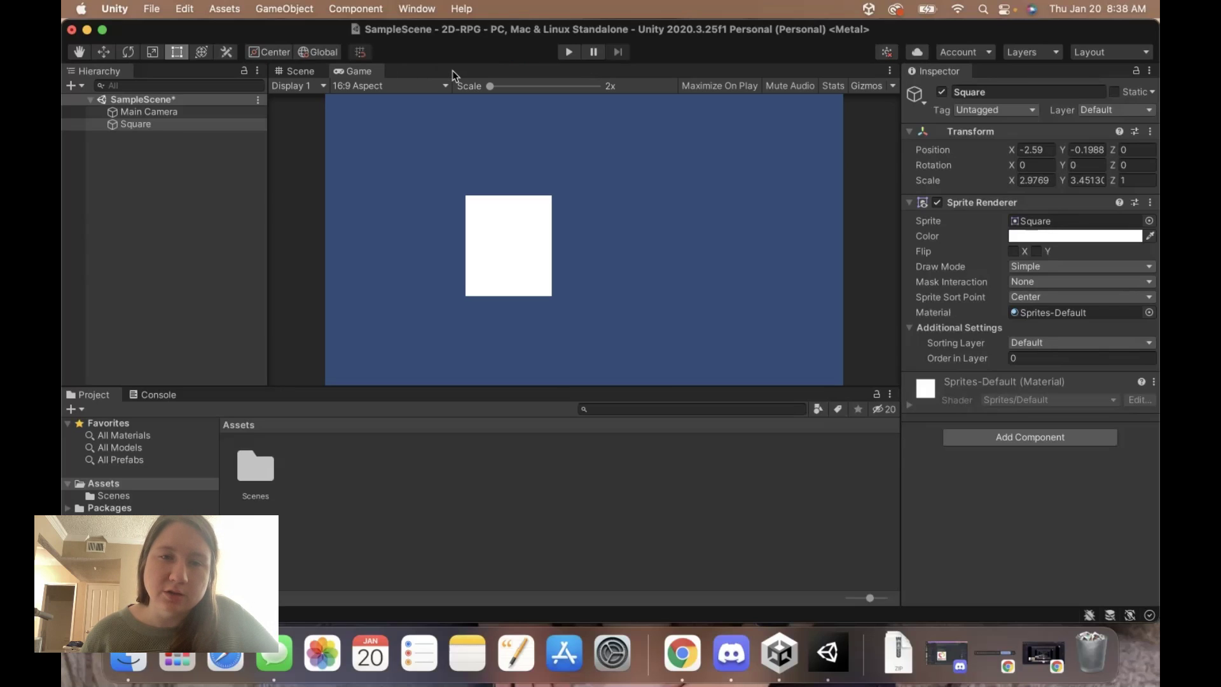
pyautogui.click(311, 73)
pyautogui.click(355, 71)
pyautogui.click(301, 75)
pyautogui.click(355, 72)
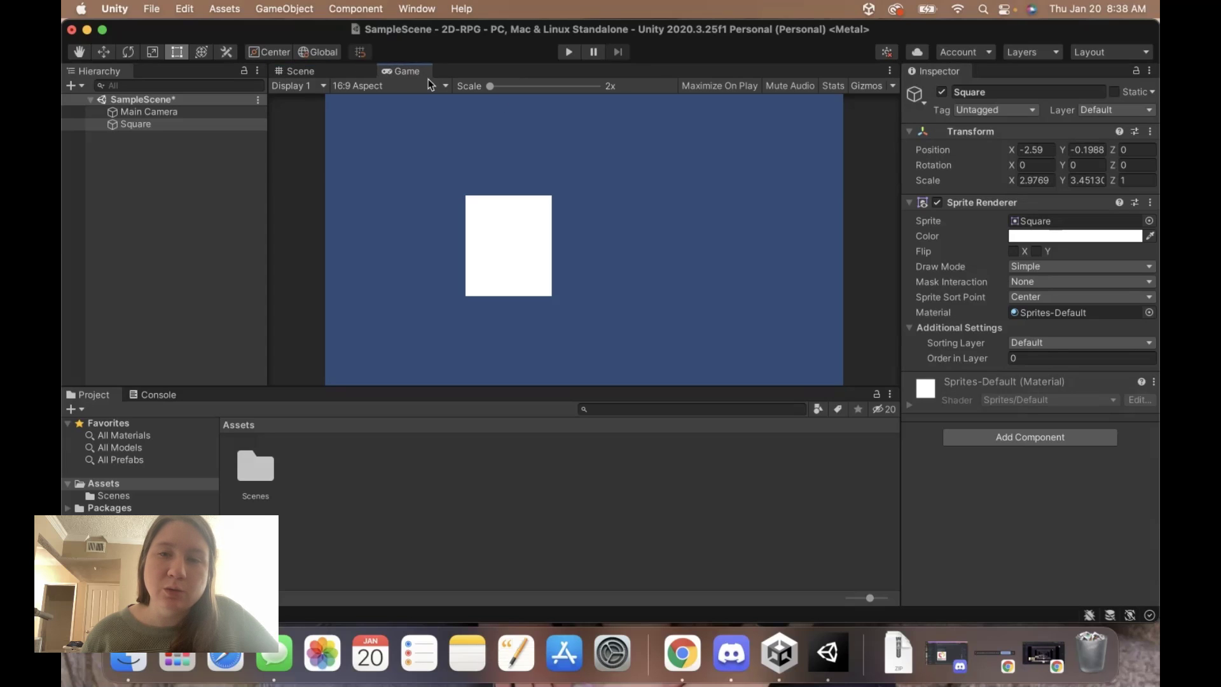
pyautogui.moveTo(355, 72)
pyautogui.mouseDown()
pyautogui.moveTo(697, 203)
pyautogui.moveTo(618, 210)
pyautogui.mouseUp()
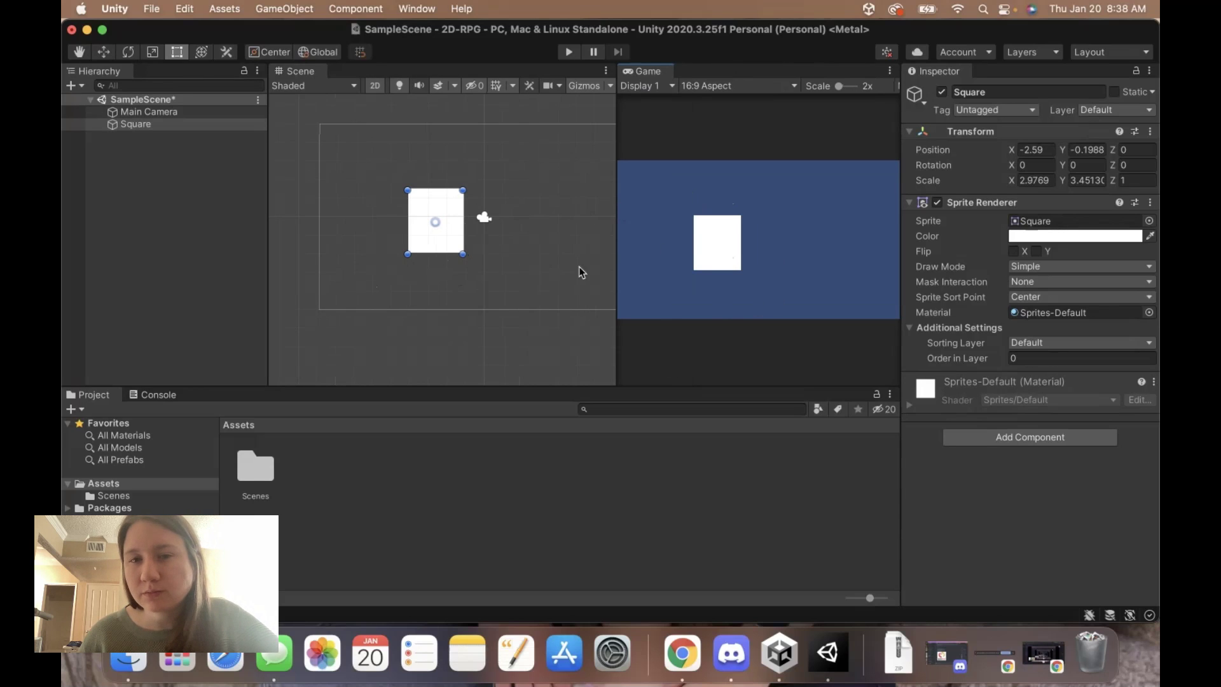
pyautogui.moveTo(615, 255); pyautogui.dragTo(568, 258)
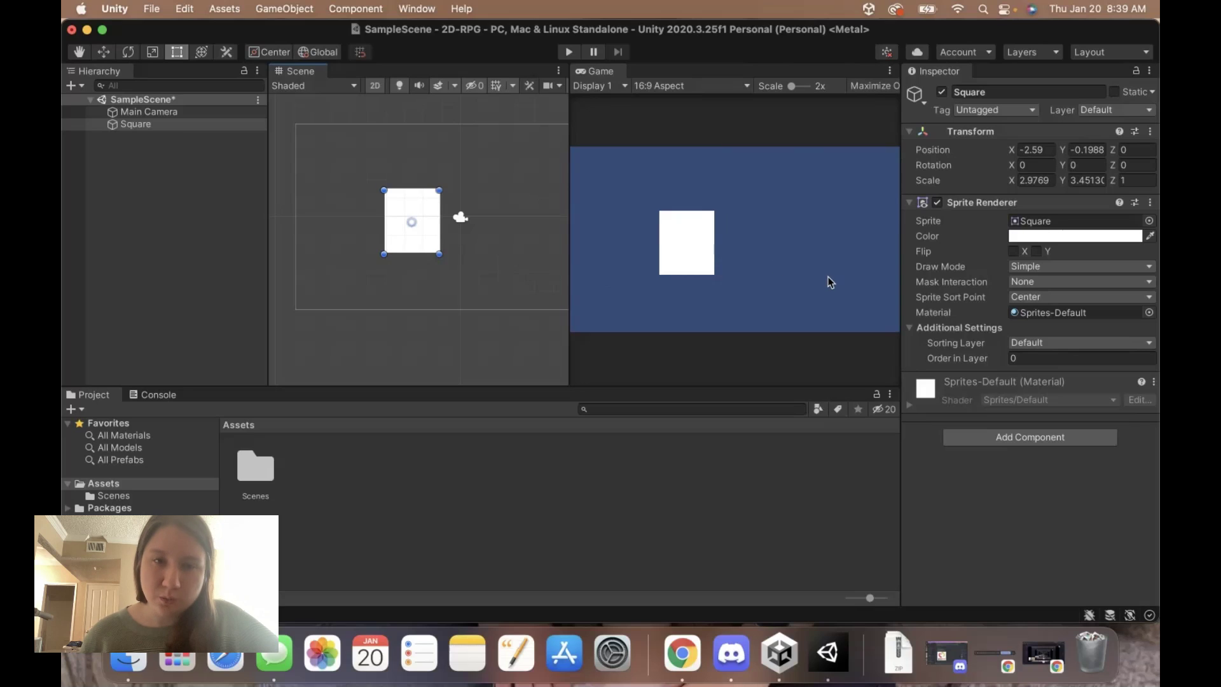
# Step: Select Main Camera, try raising it along Y, and undo back to Y 0
pyautogui.click(149, 111)
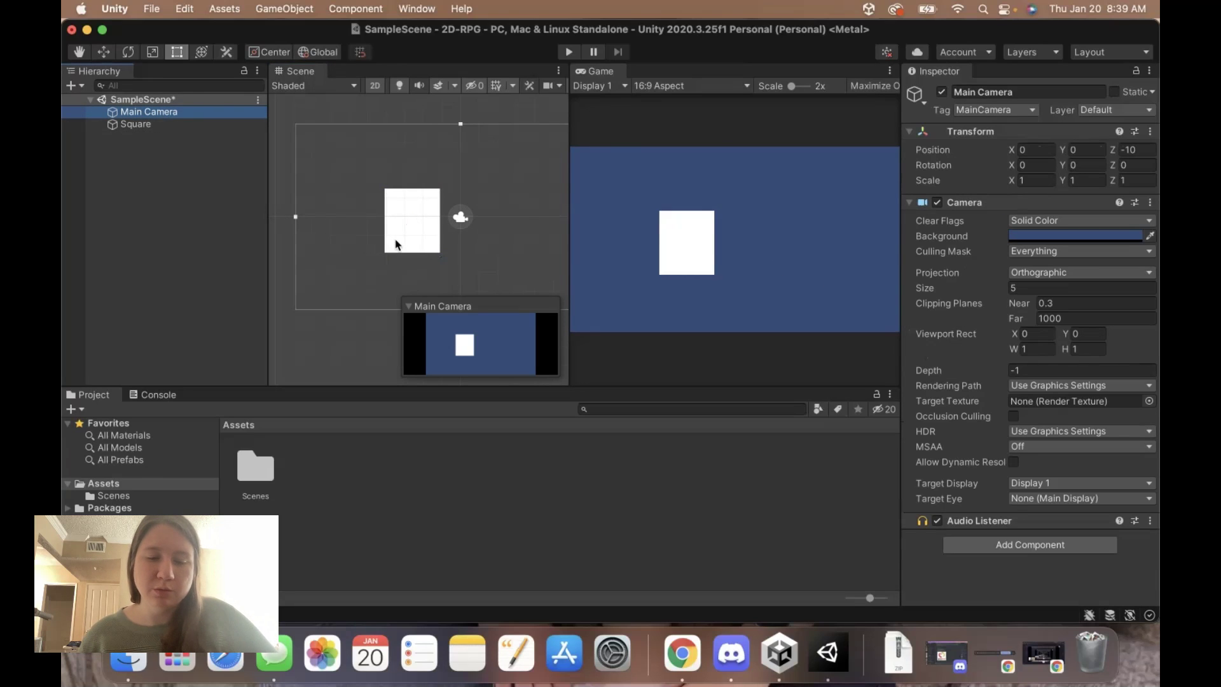
pyautogui.press('w')
pyautogui.moveTo(463, 160)
pyautogui.mouseDown()
pyautogui.moveTo(460, 112)
pyautogui.moveTo(463, 189)
pyautogui.moveTo(459, 138)
pyautogui.mouseUp()
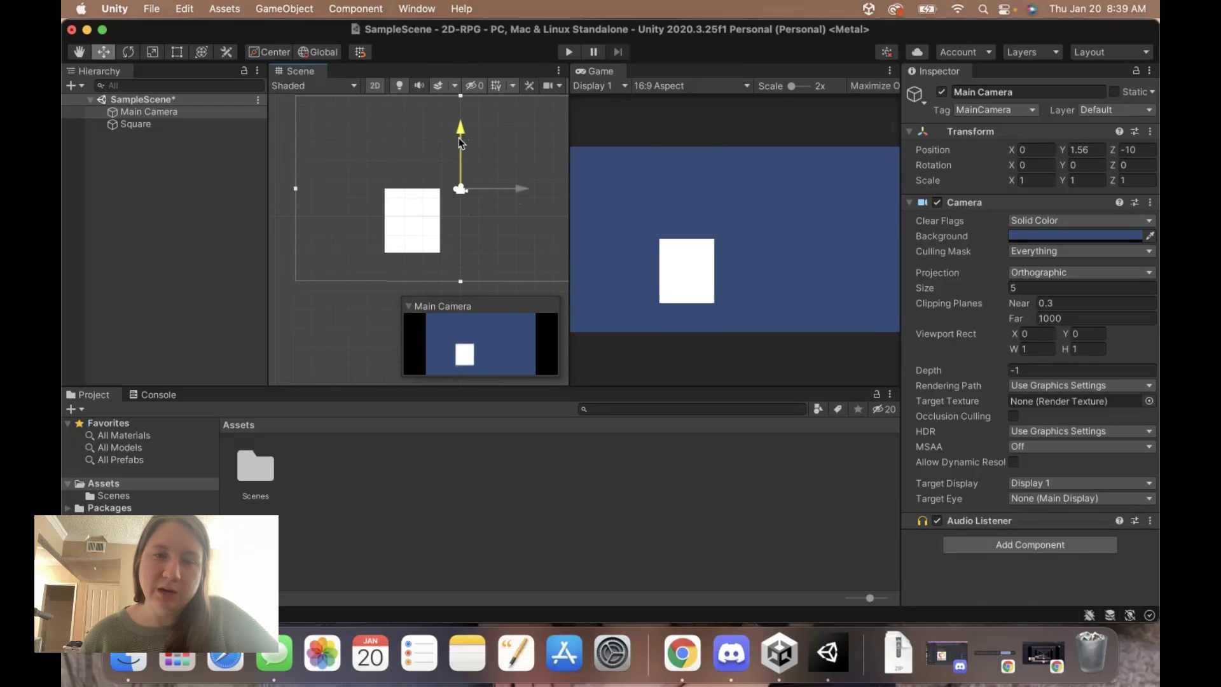
pyautogui.press('super+z')
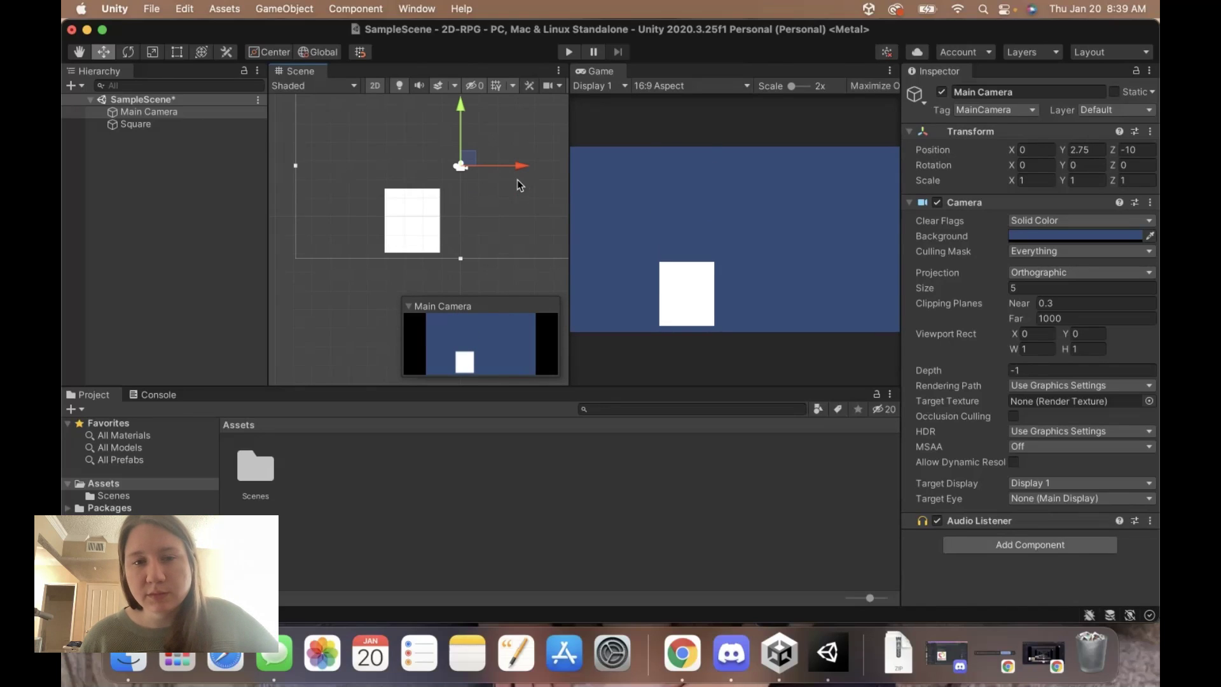
pyautogui.press('super+z')
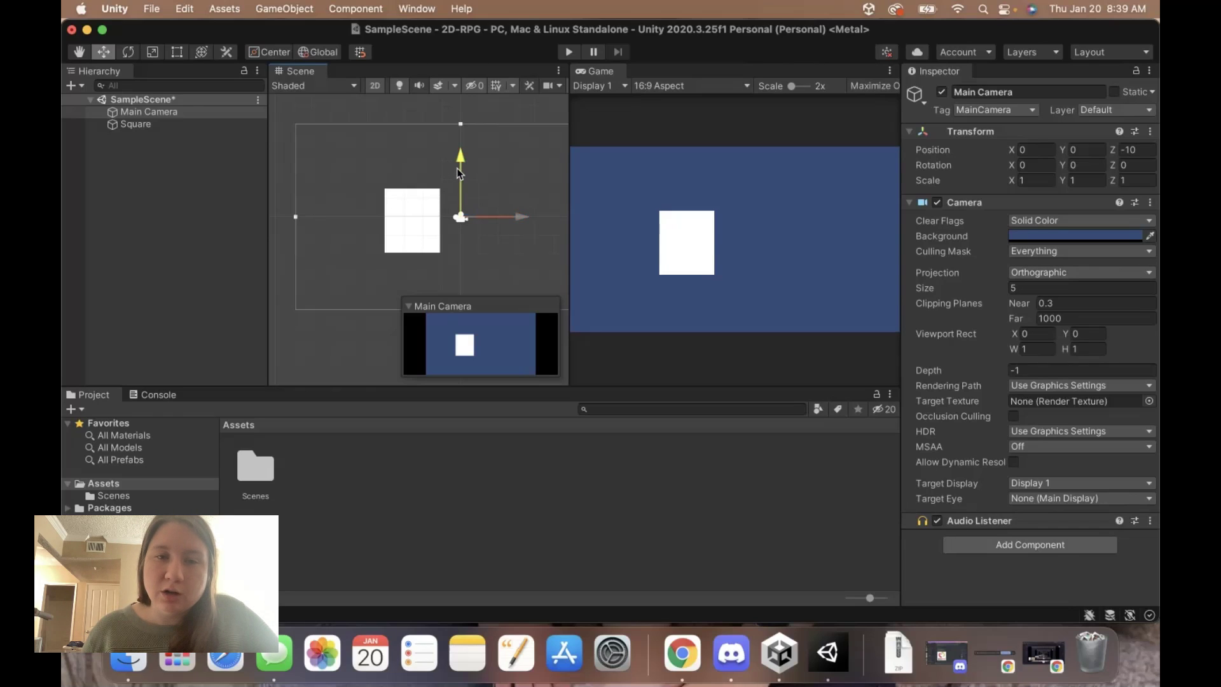
pyautogui.moveTo(459, 172); pyautogui.dragTo(459, 167)
pyautogui.press('super+z')
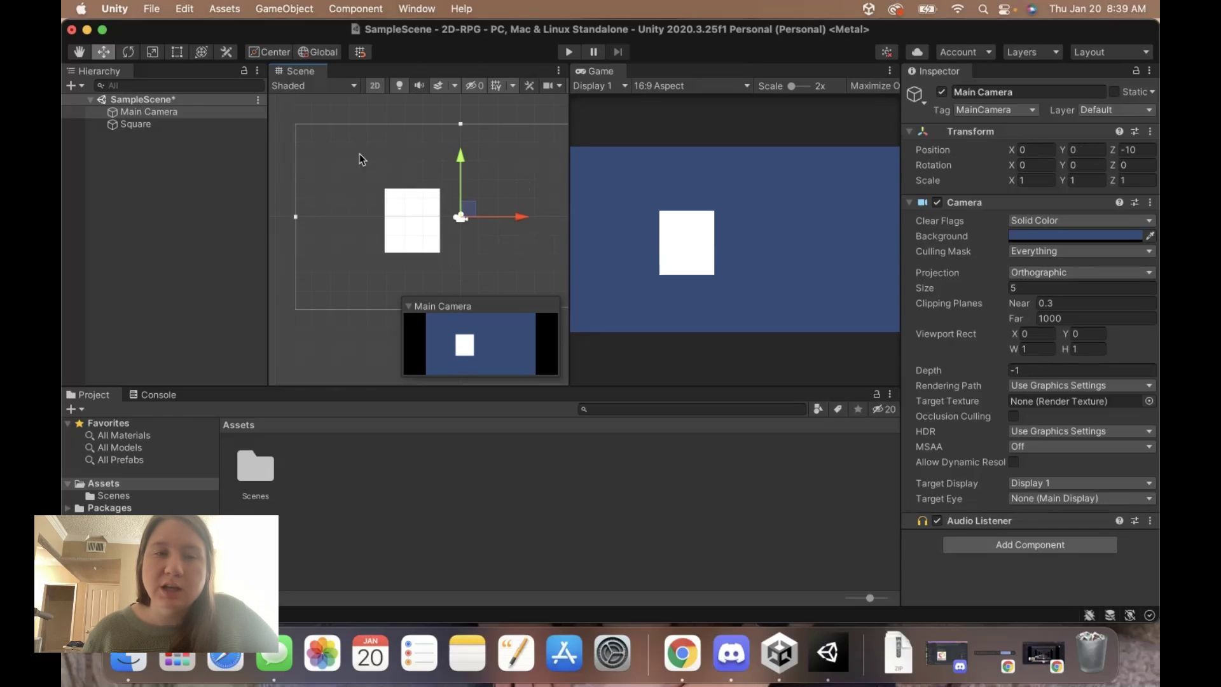
pyautogui.click(170, 125)
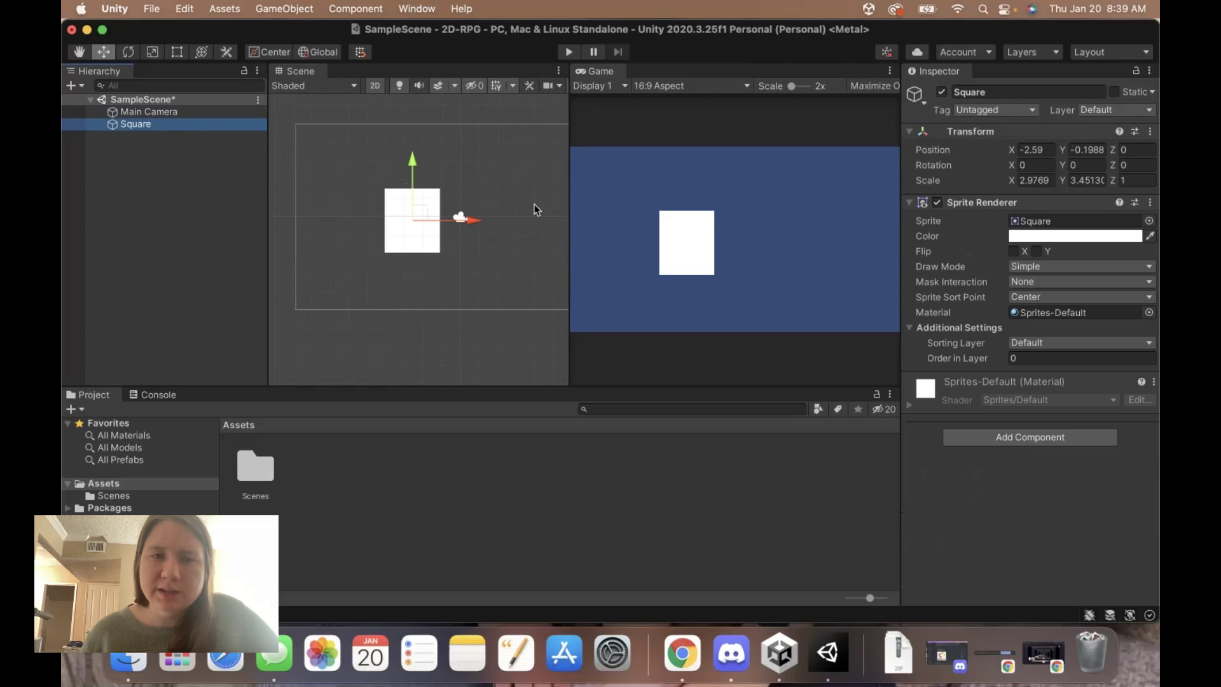
pyautogui.click(205, 112)
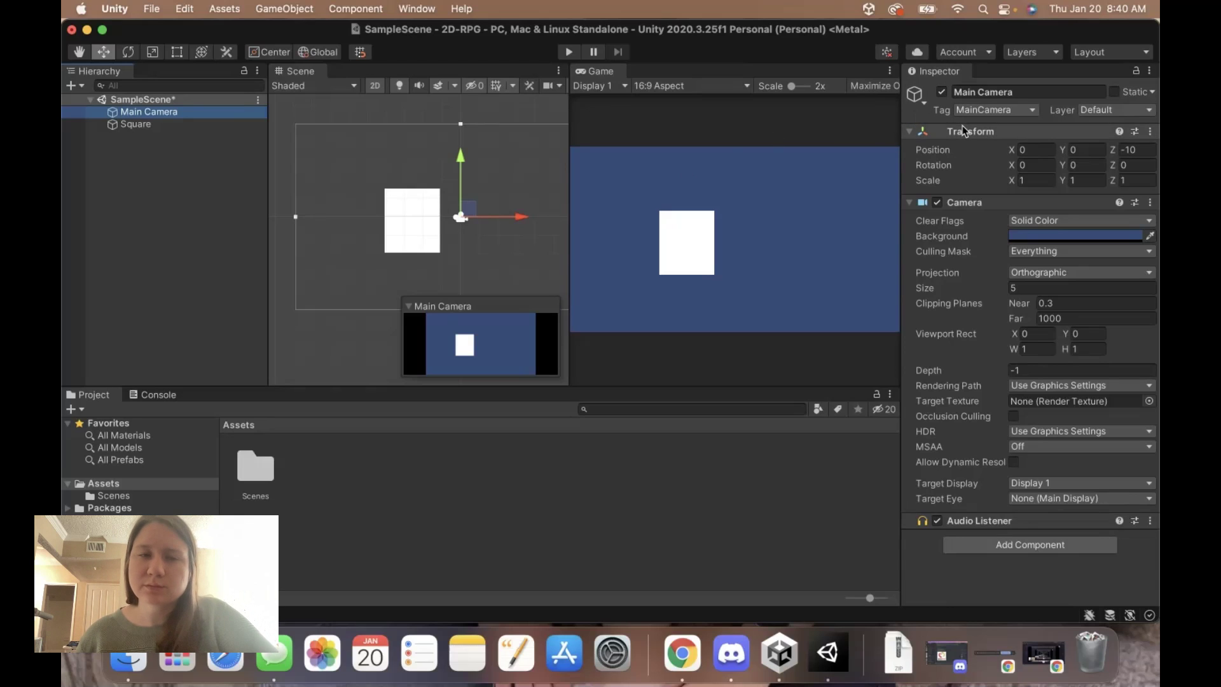
# Step: Select Square, keep its name unchanged, and start editing its Position X field
pyautogui.click(135, 124)
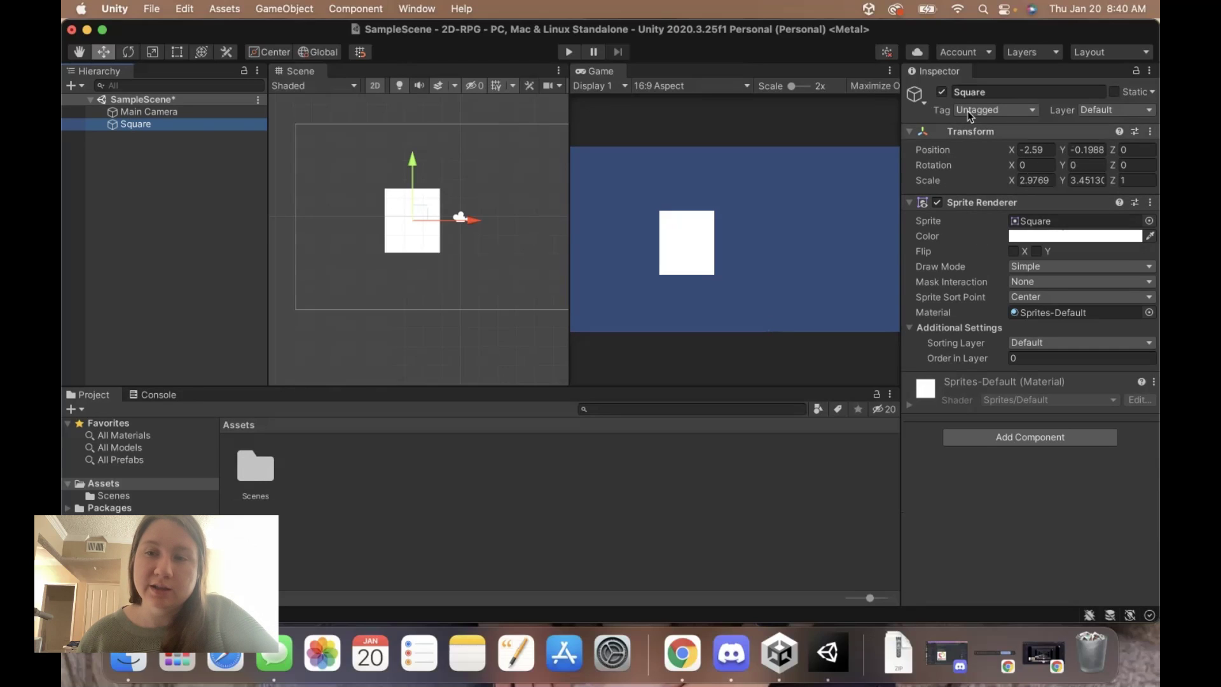
pyautogui.click(968, 92)
pyautogui.press('Return')
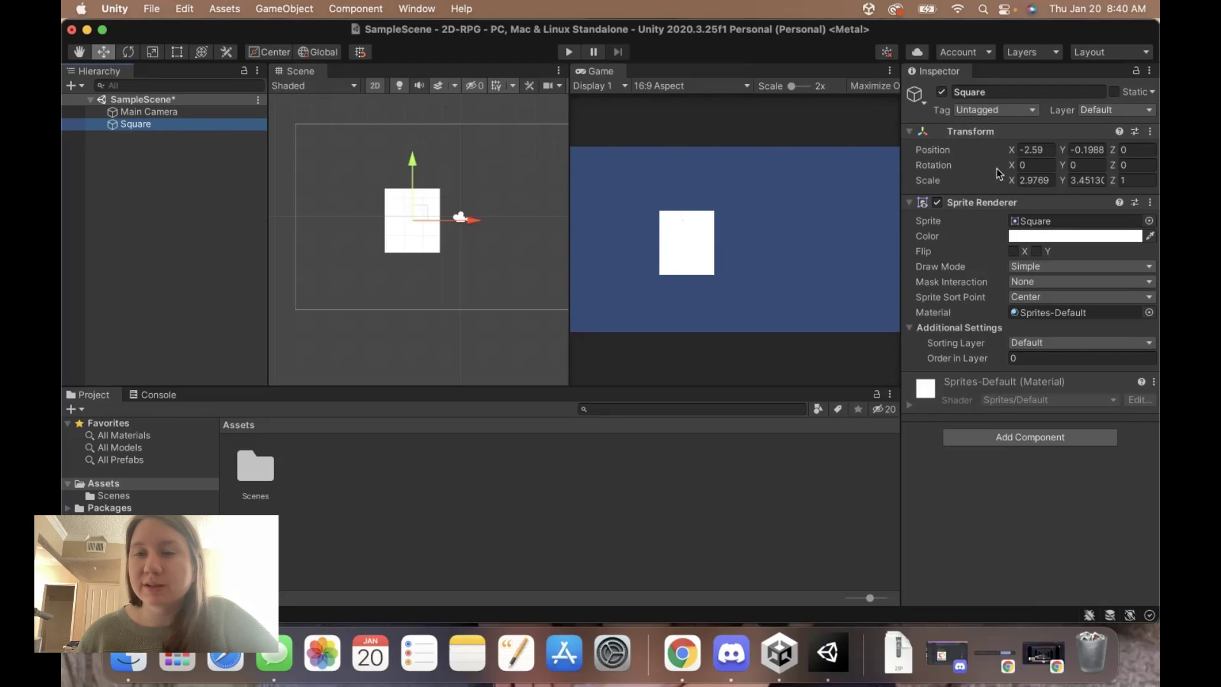
pyautogui.click(1035, 150)
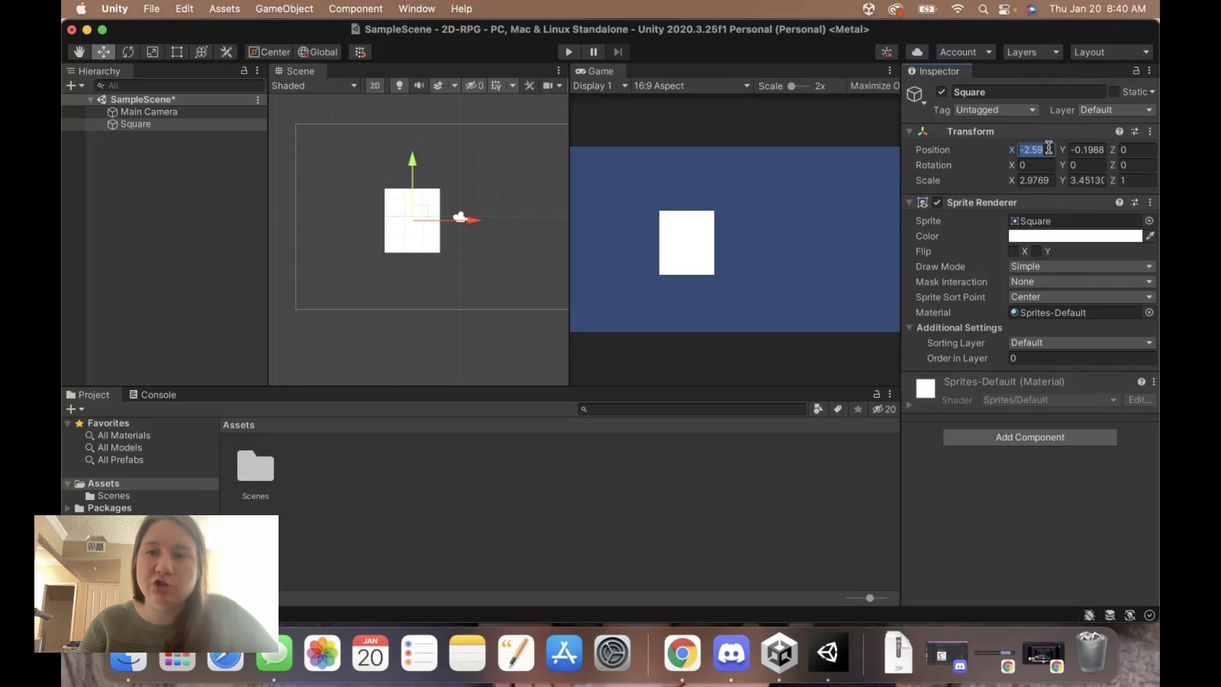
pyautogui.write('0')
# Step: Zero the Square's position and clear a trial 45° Z rotation back to 0
pyautogui.press('Tab')
pyautogui.write('0')
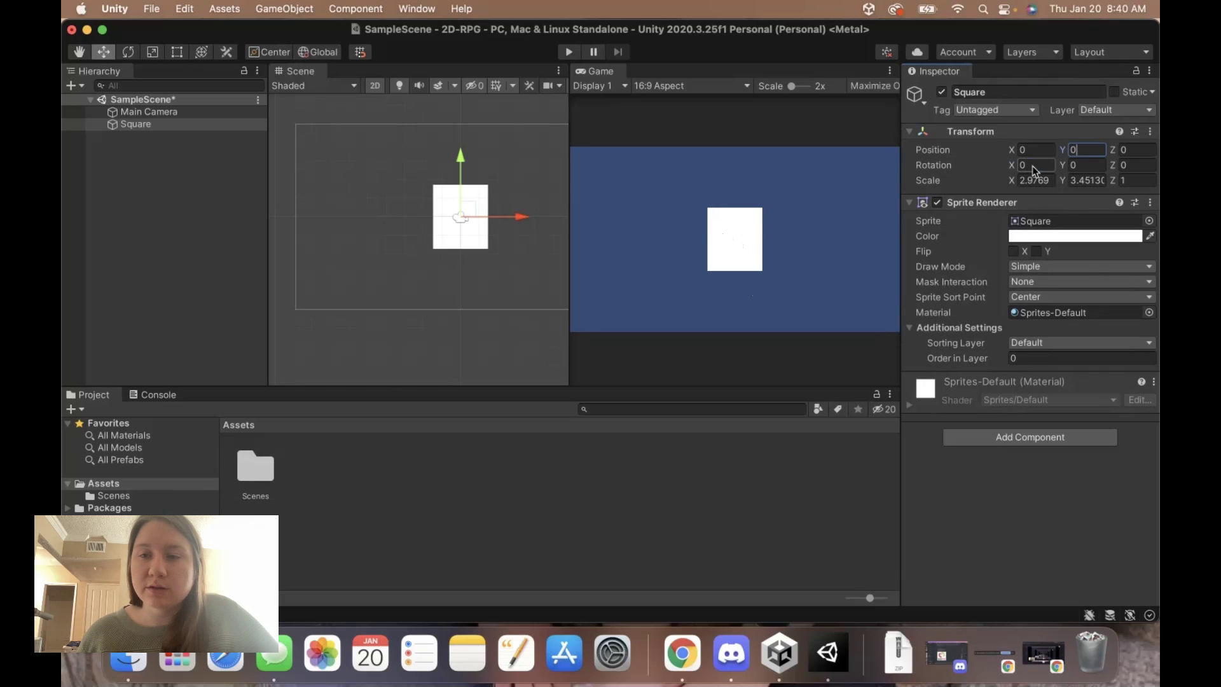
pyautogui.write('232')
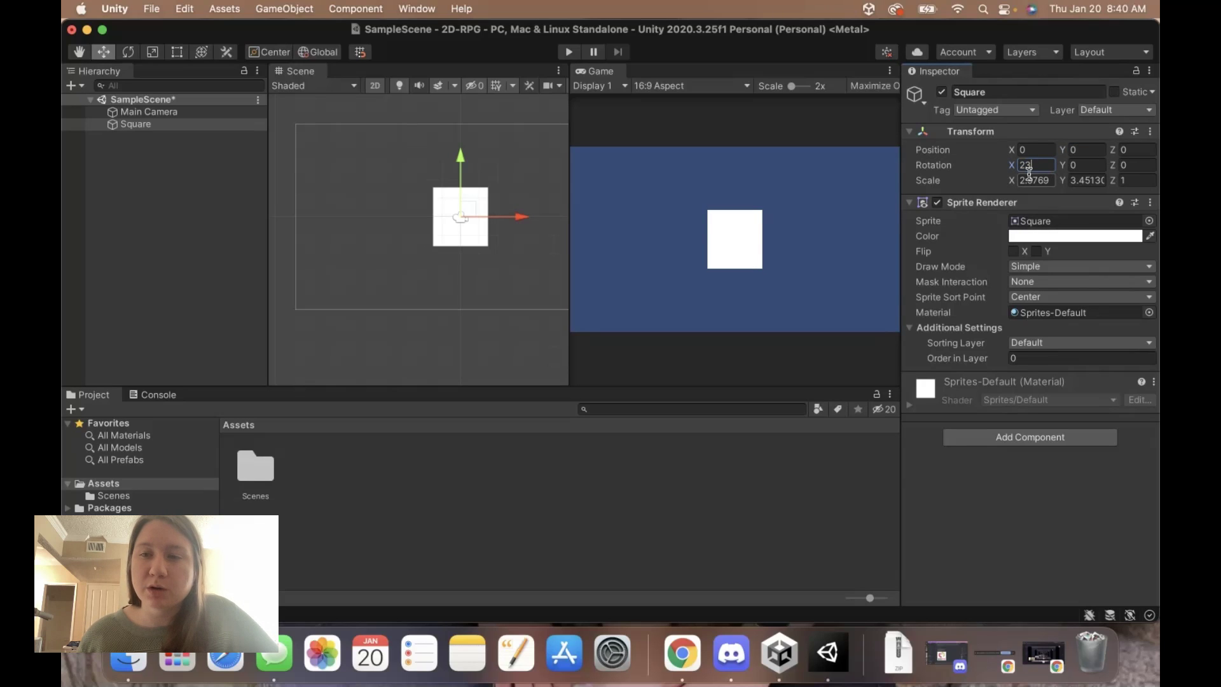
pyautogui.press('BackSpace')
pyautogui.write('0')
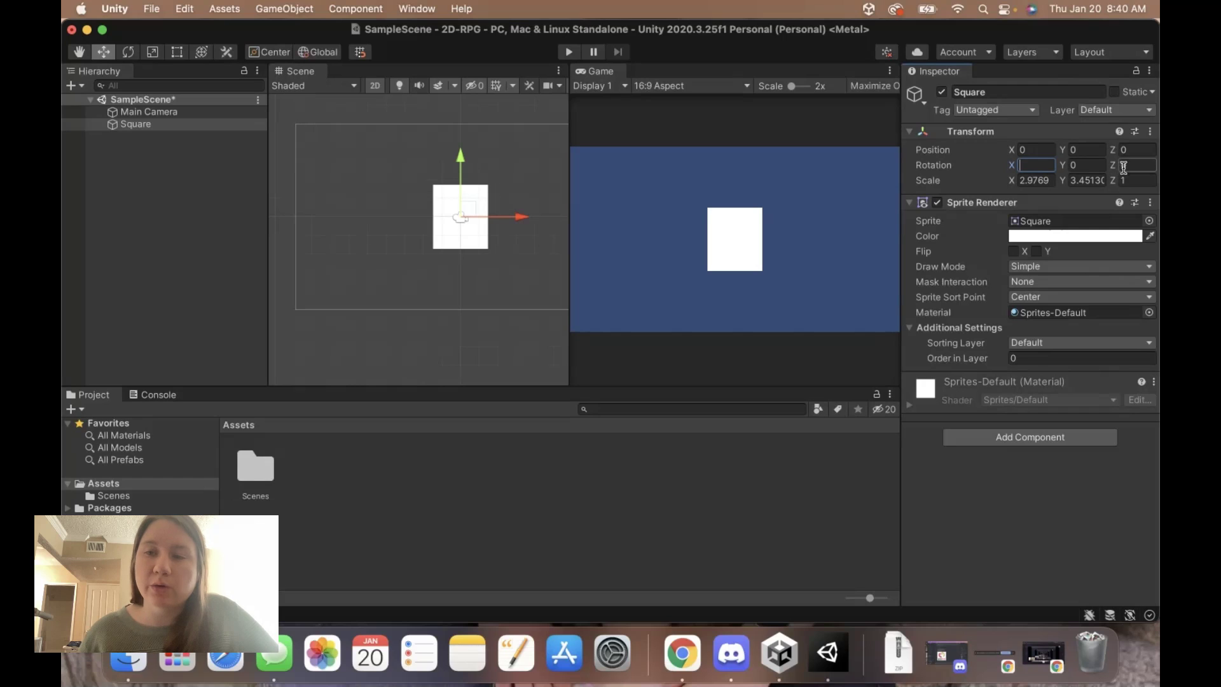
pyautogui.click(1126, 165)
pyautogui.write('45')
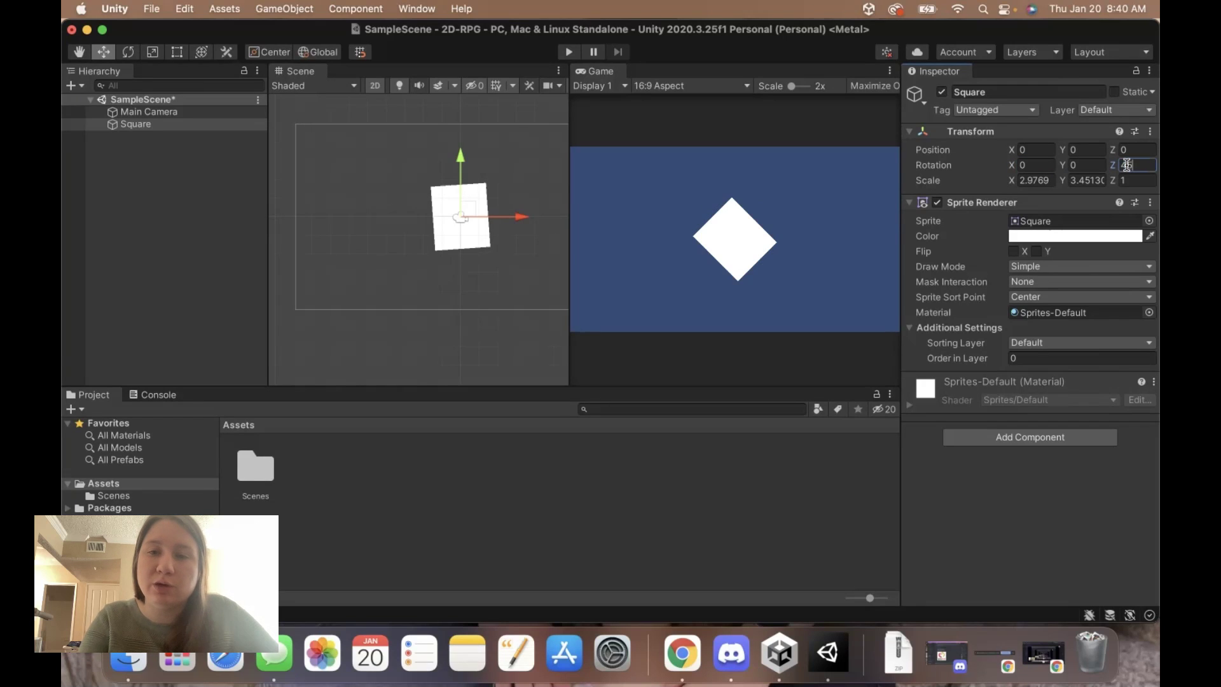
pyautogui.press('BackSpace')
pyautogui.press('BackSpace')
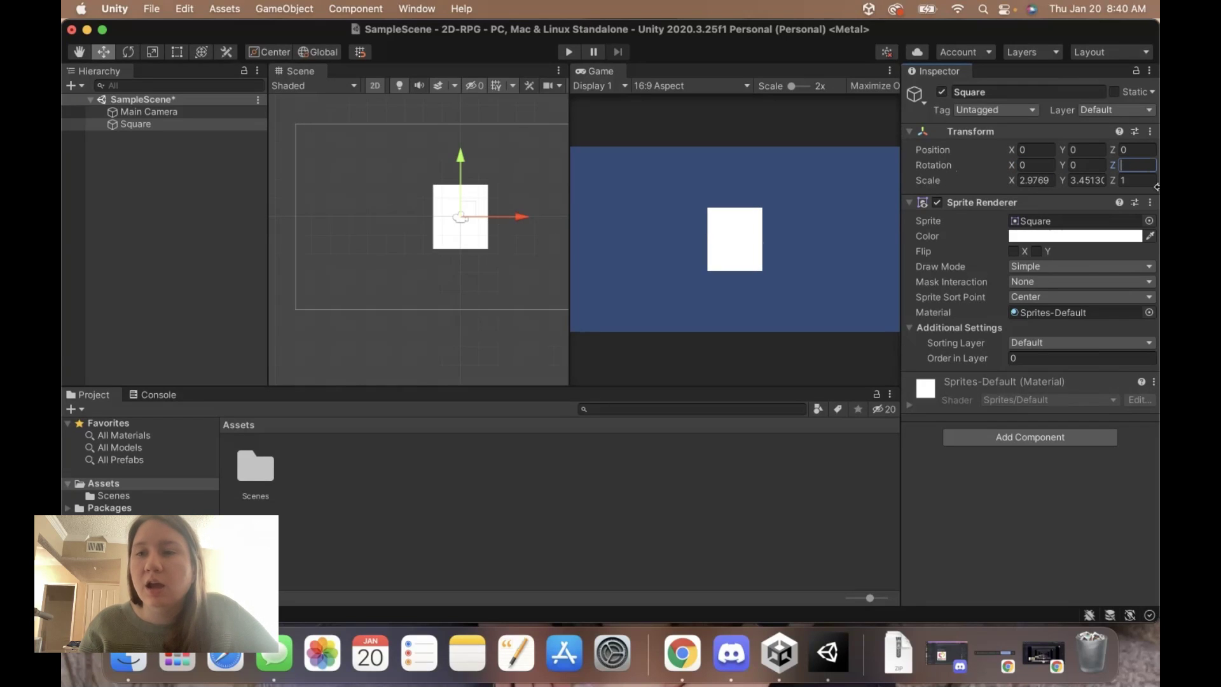
# Step: Try half and double X scales, then set Scale X and Y back to 1
pyautogui.click(1036, 181)
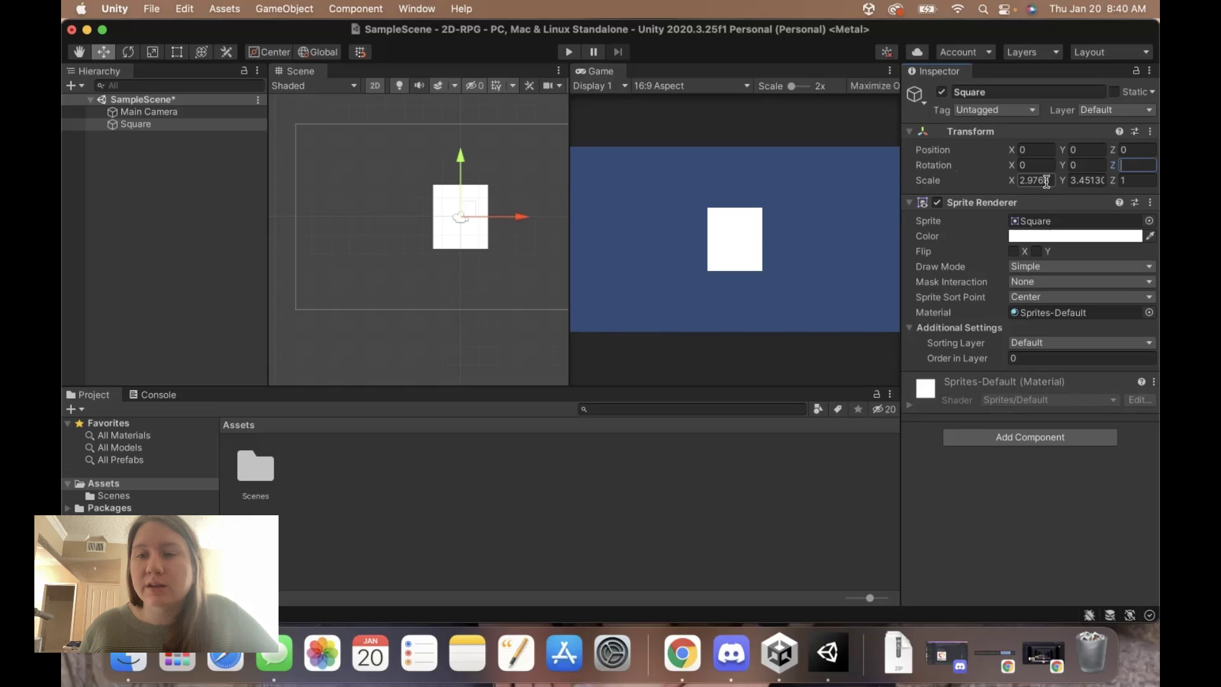
pyautogui.write('1')
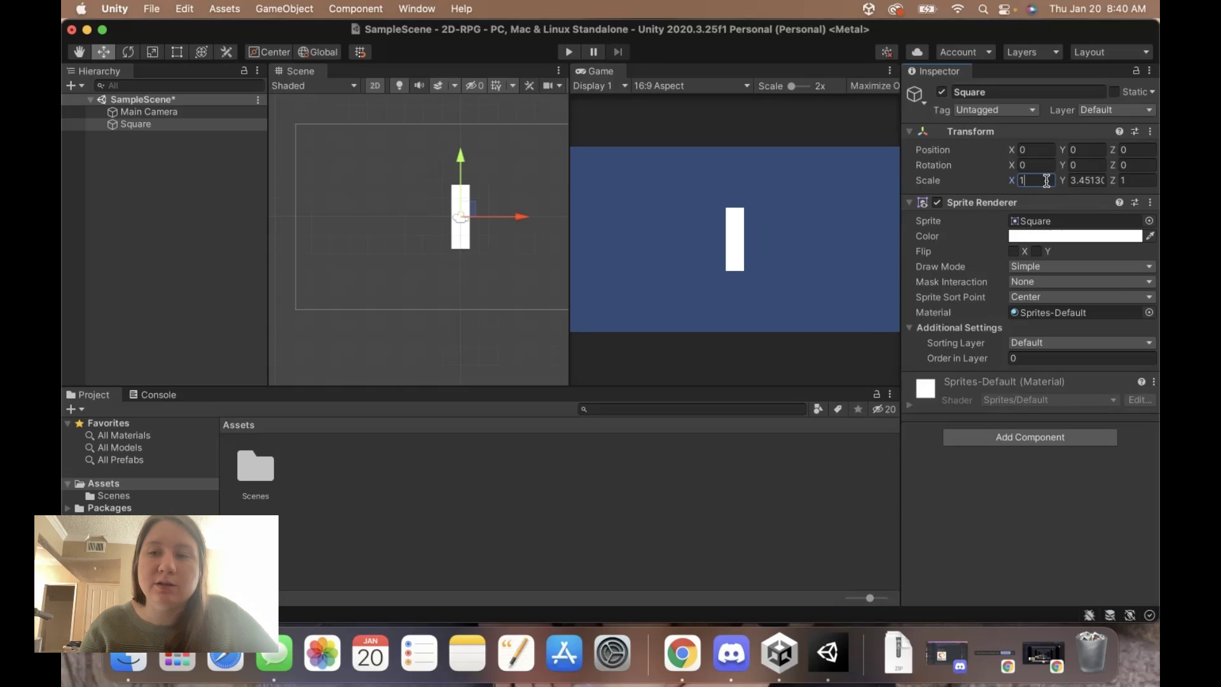
pyautogui.press('Tab')
pyautogui.write('1')
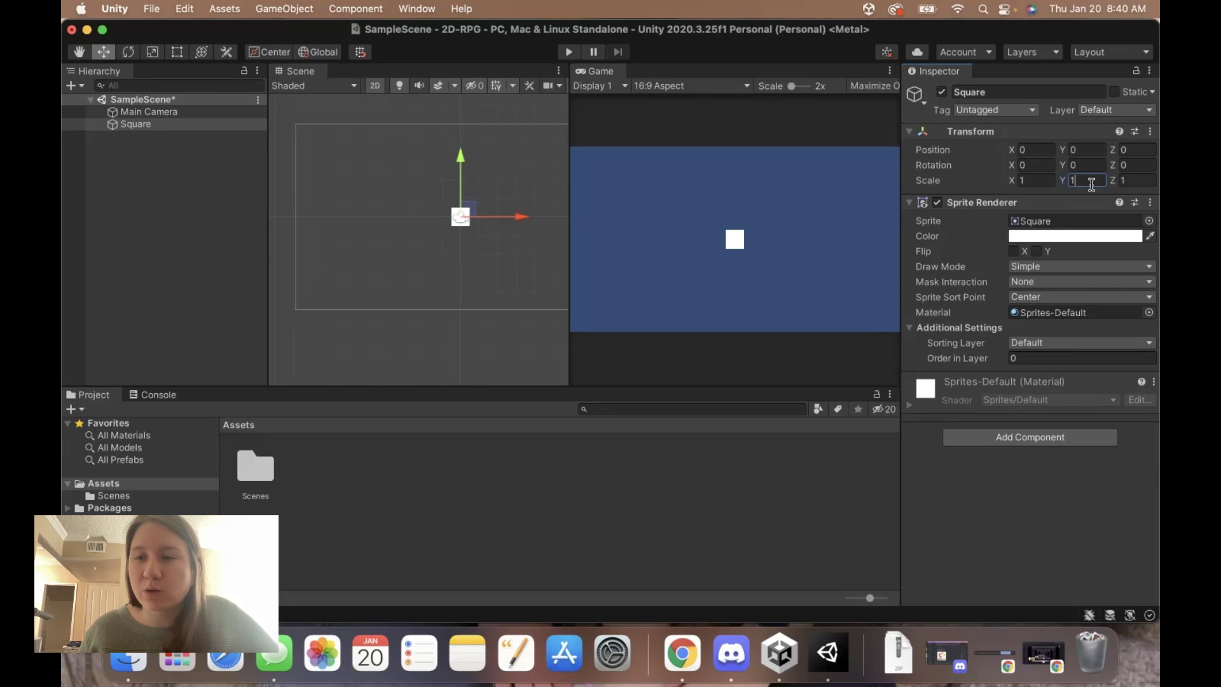
pyautogui.click(1035, 180)
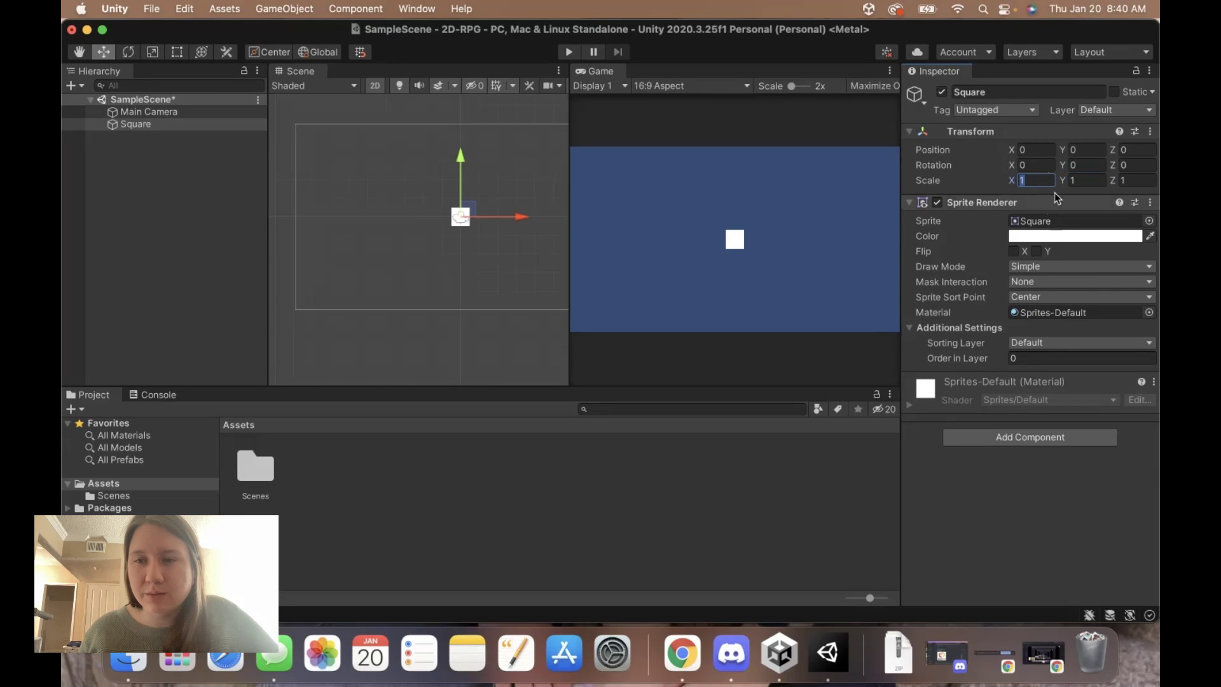
pyautogui.write('0')
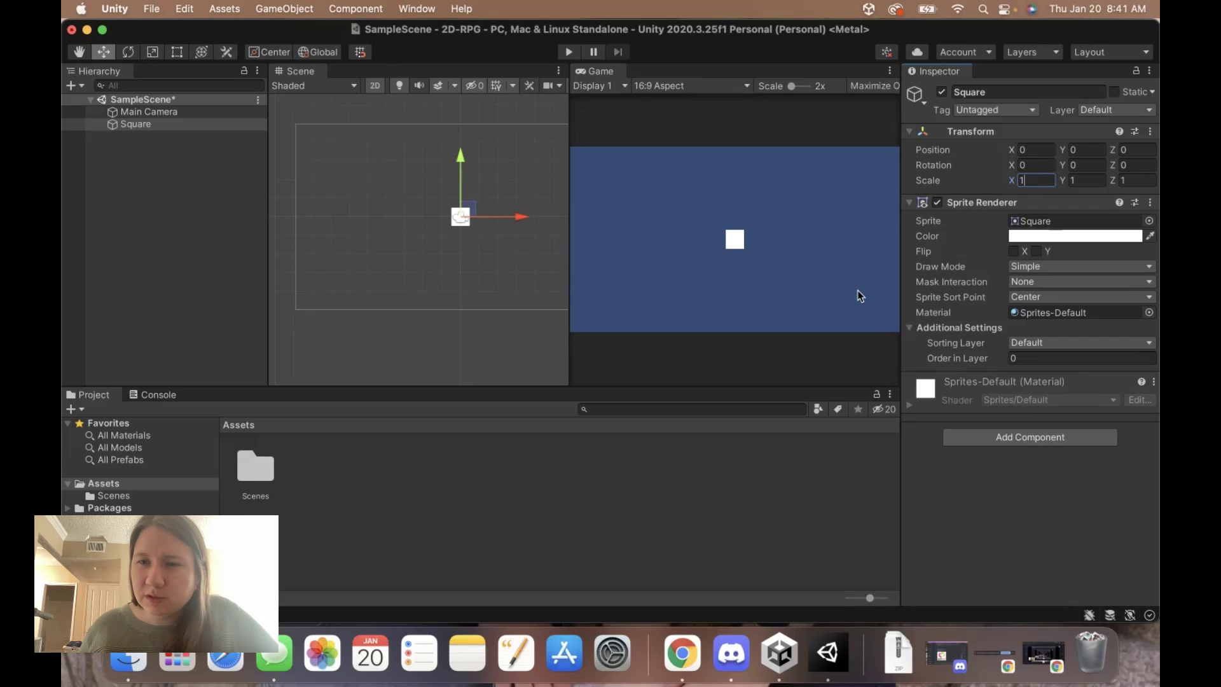
pyautogui.write('1')
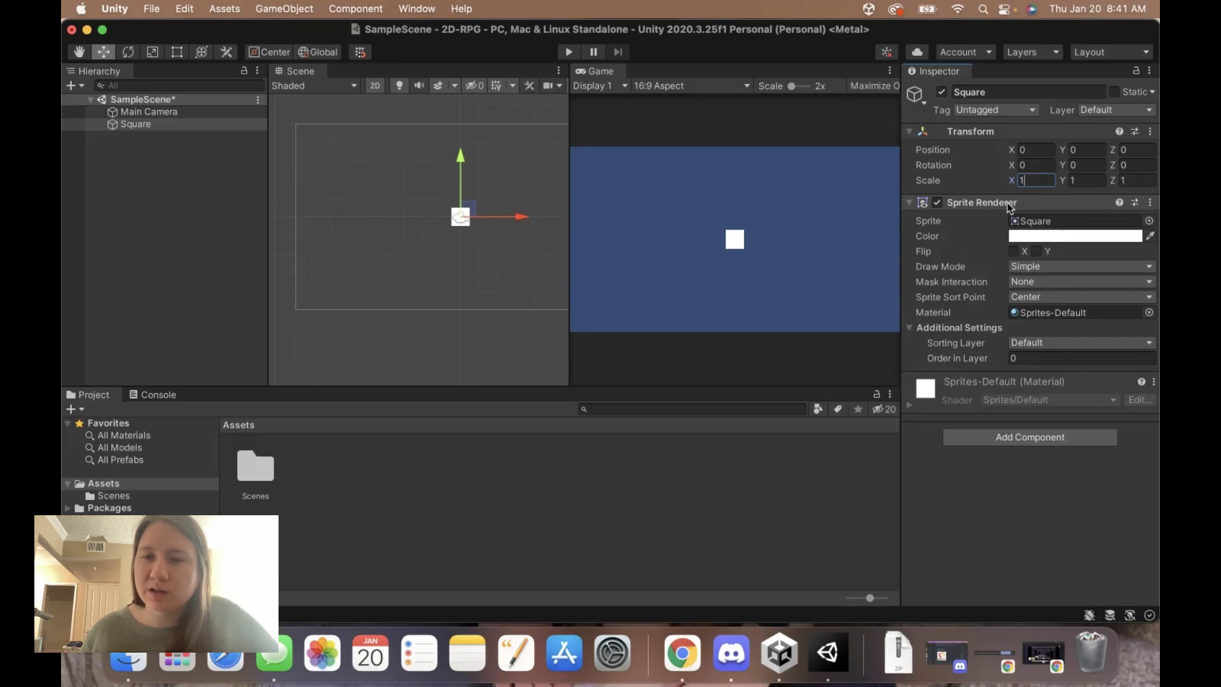
pyautogui.click(1023, 181)
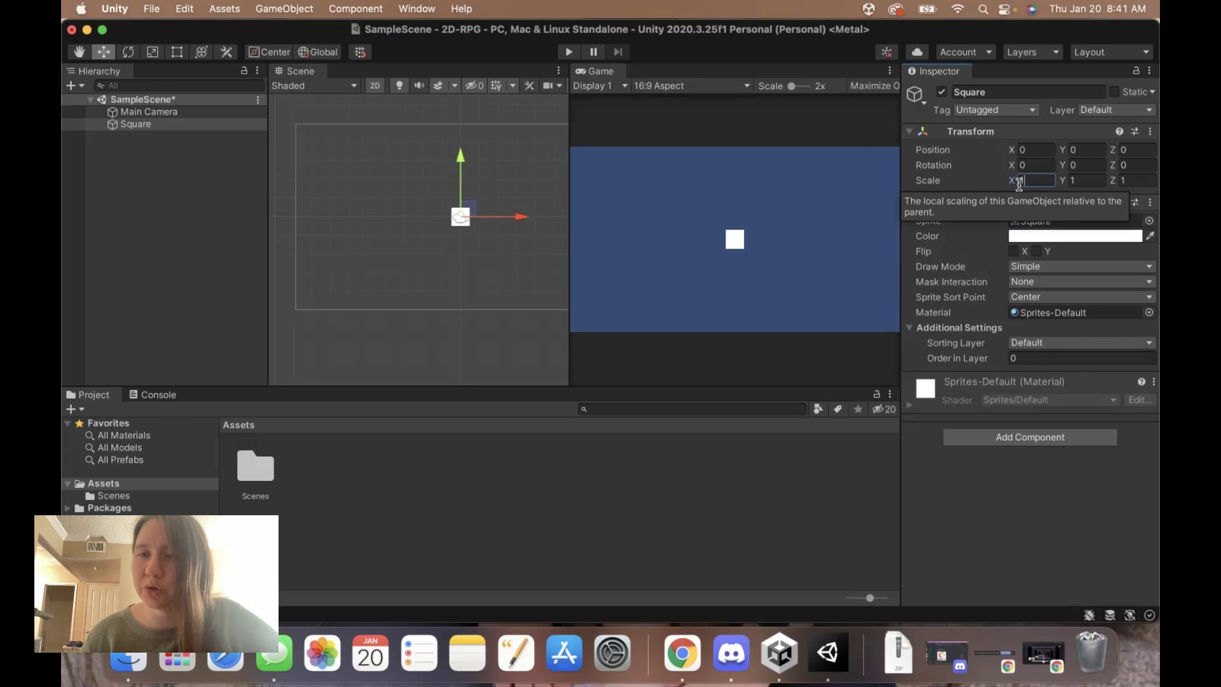
pyautogui.press('BackSpace')
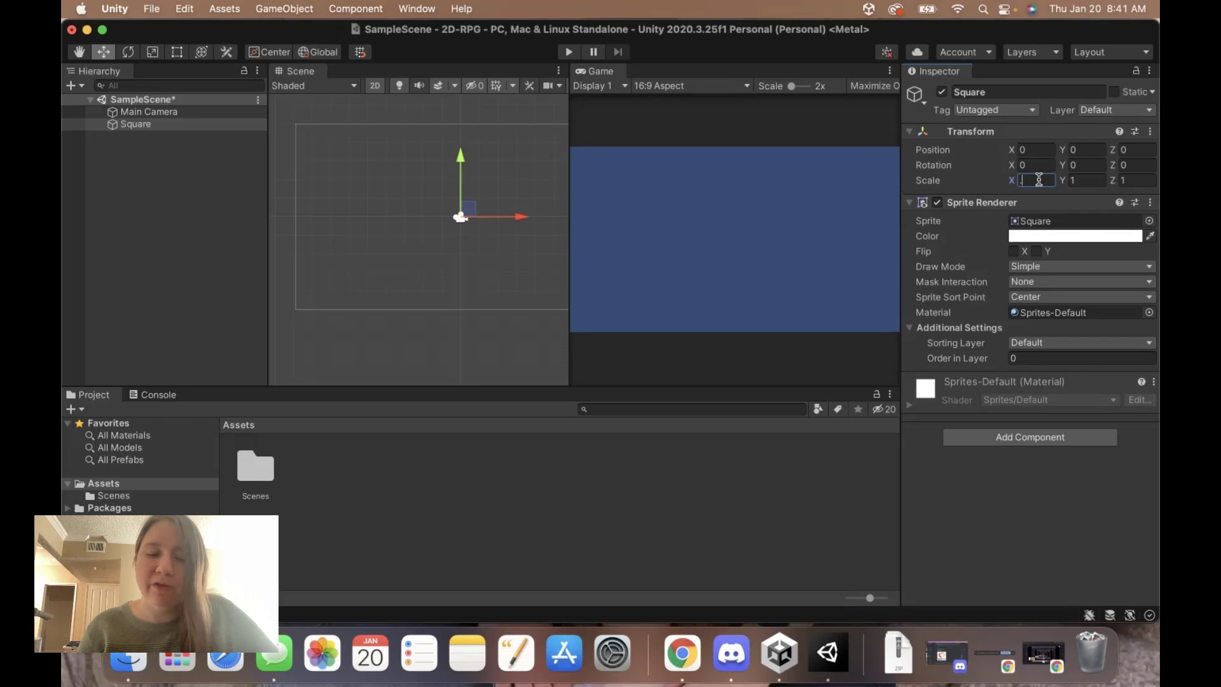
pyautogui.write('.5')
pyautogui.press('BackSpace')
pyautogui.press('BackSpace')
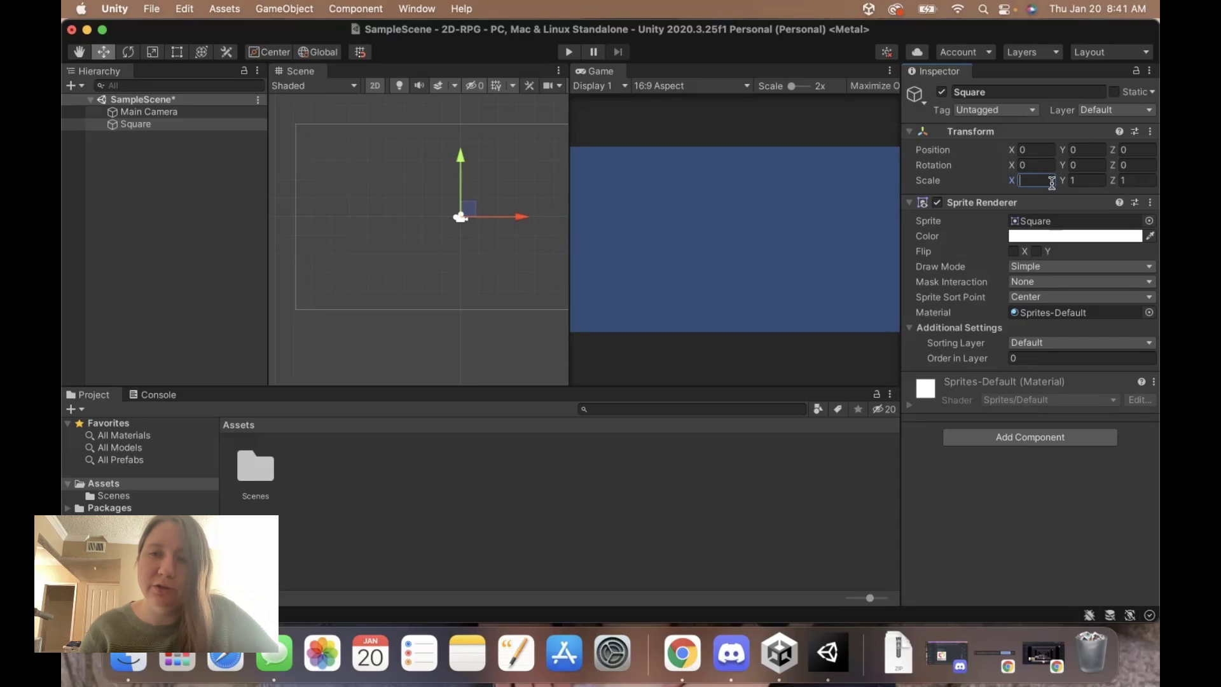
pyautogui.write('2')
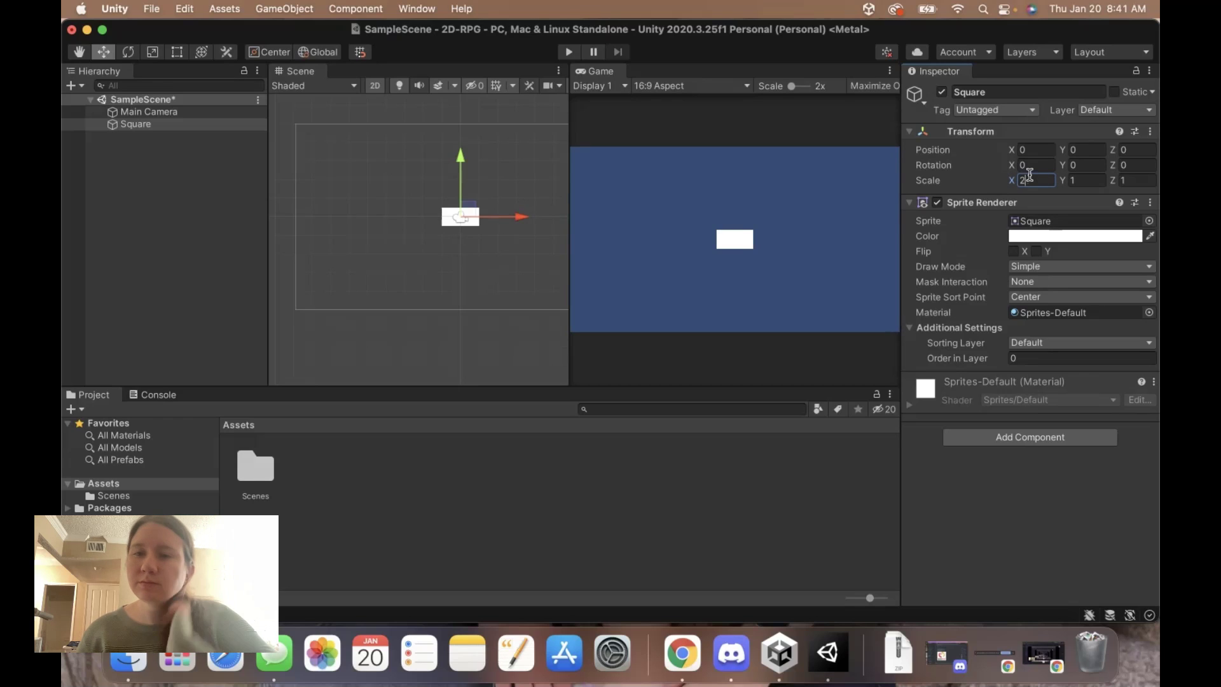
pyautogui.press('BackSpace')
pyautogui.write('1')
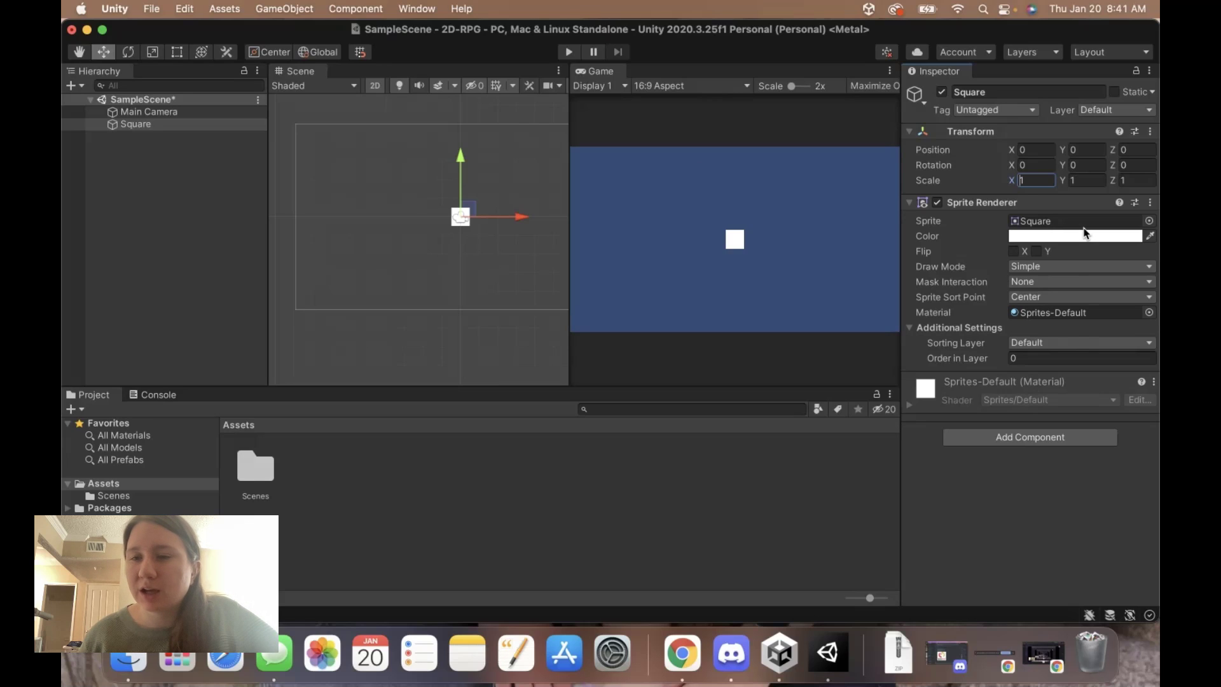
pyautogui.click(1067, 238)
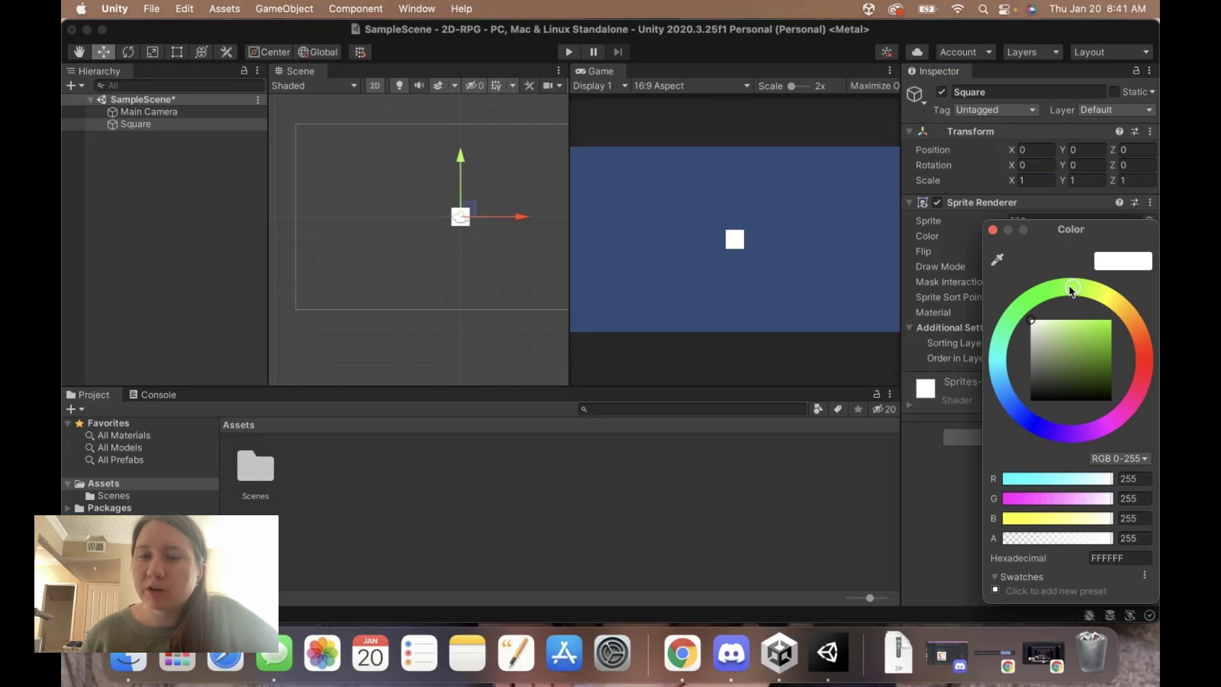
pyautogui.click(1049, 296)
pyautogui.moveTo(1088, 340); pyautogui.dragTo(1109, 334)
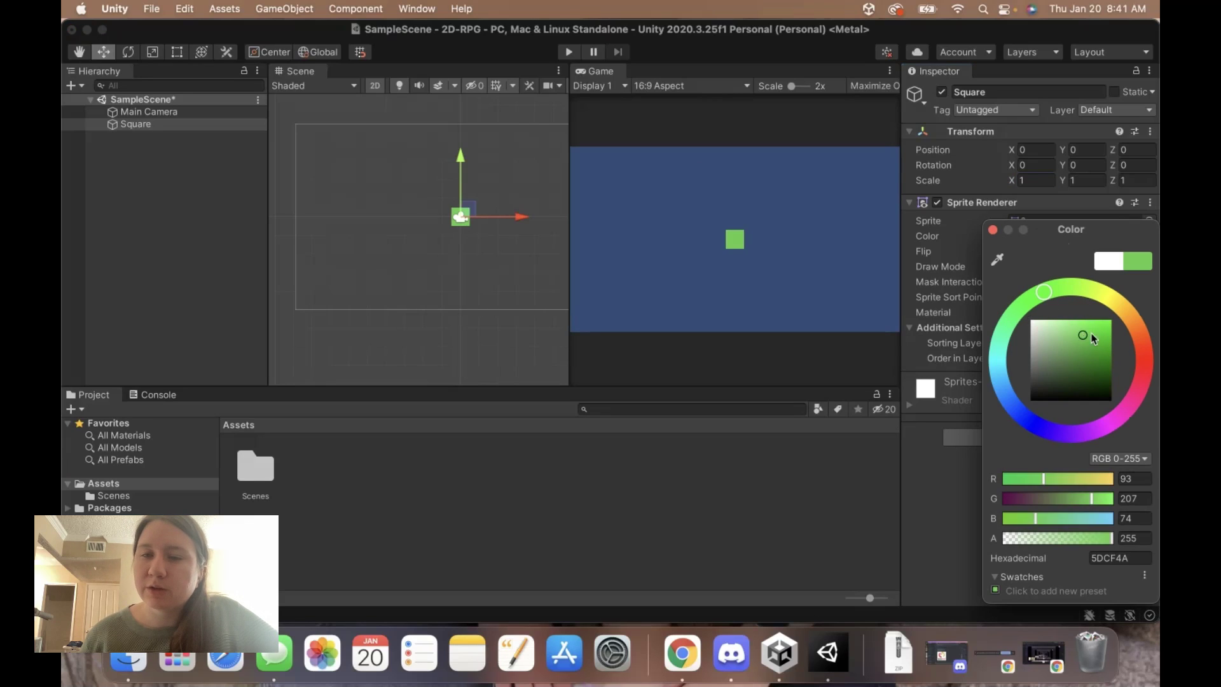
pyautogui.click(1141, 330)
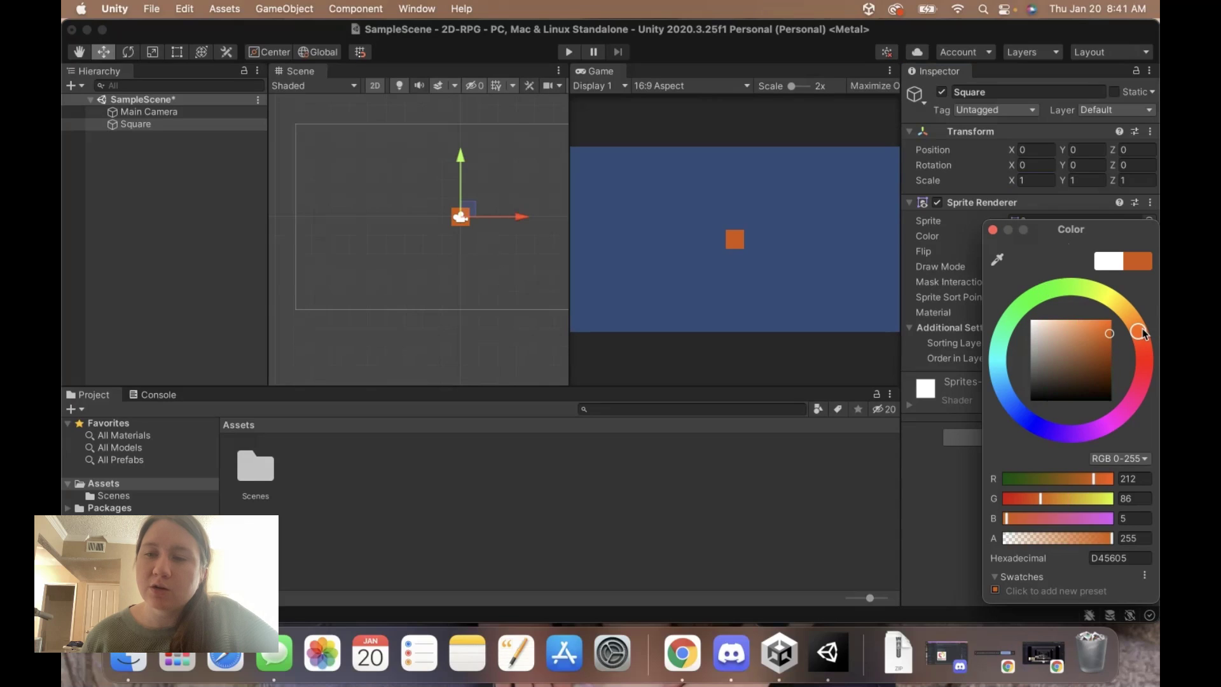
pyautogui.click(1080, 435)
pyautogui.moveTo(1039, 339); pyautogui.dragTo(1008, 320)
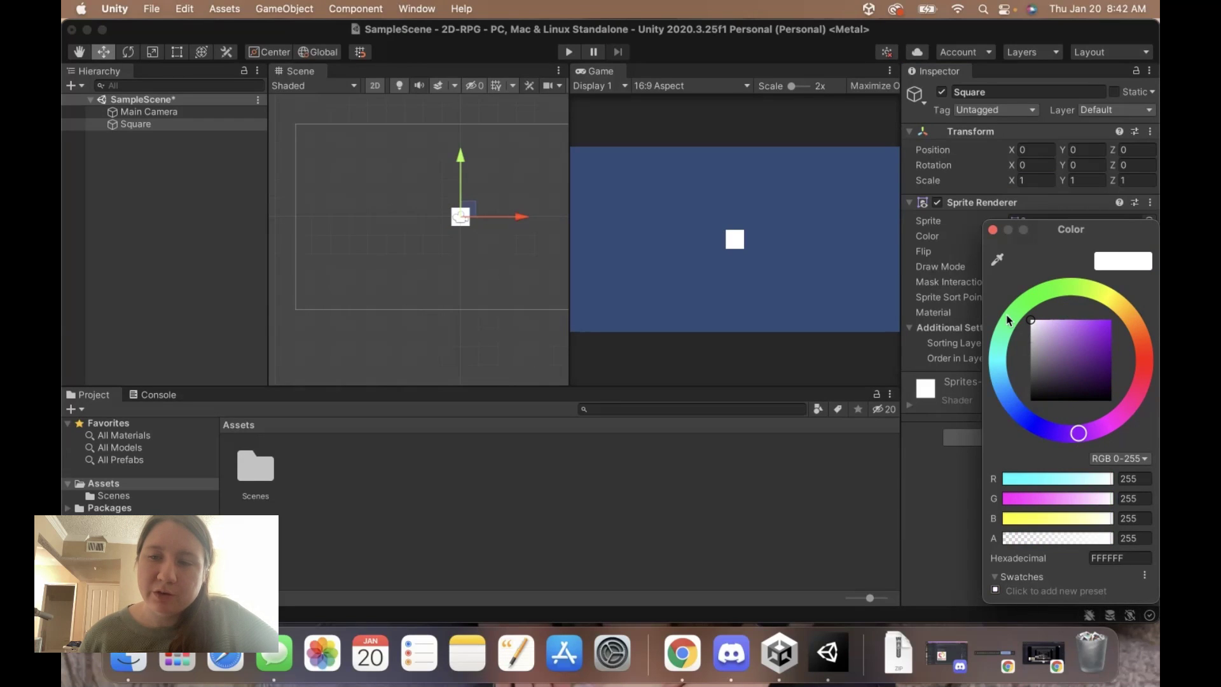
pyautogui.click(993, 229)
pyautogui.click(1030, 358)
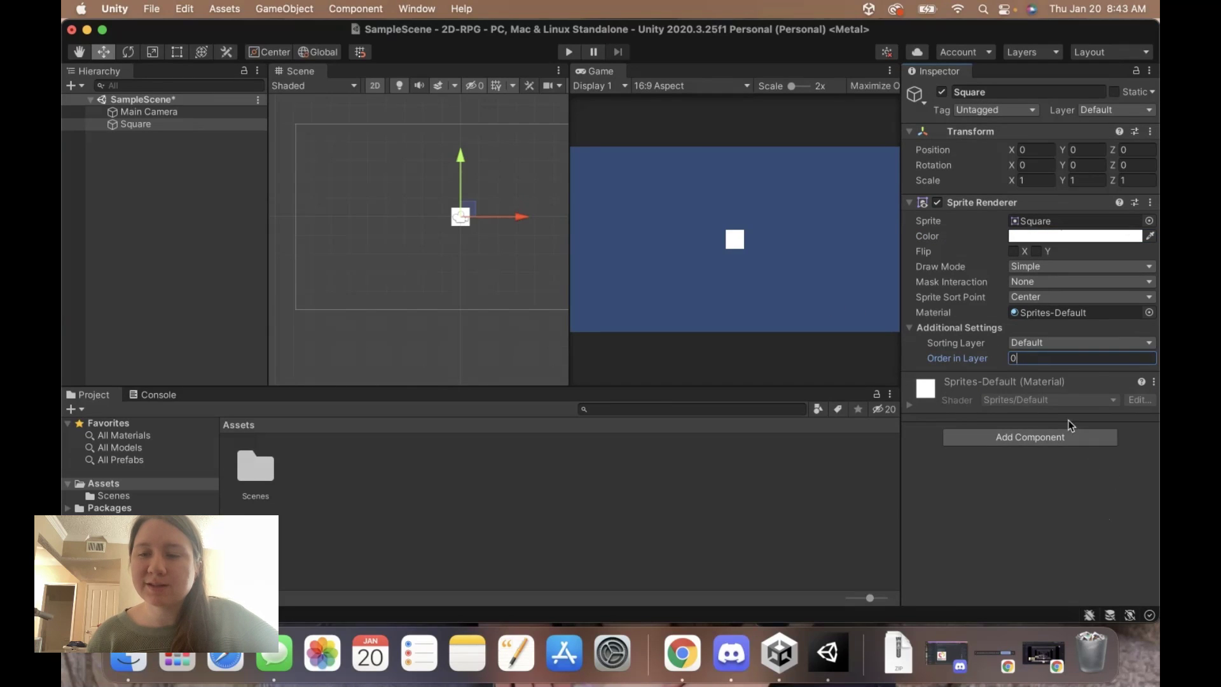
pyautogui.click(1024, 442)
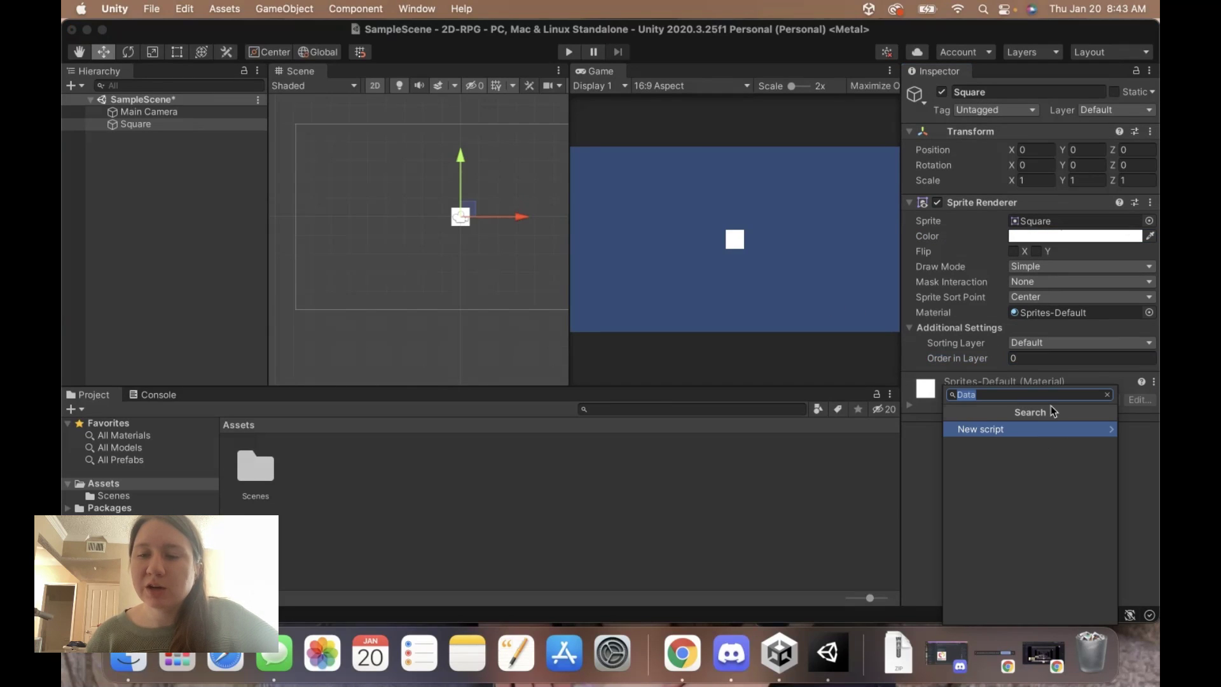
pyautogui.press('BackSpace')
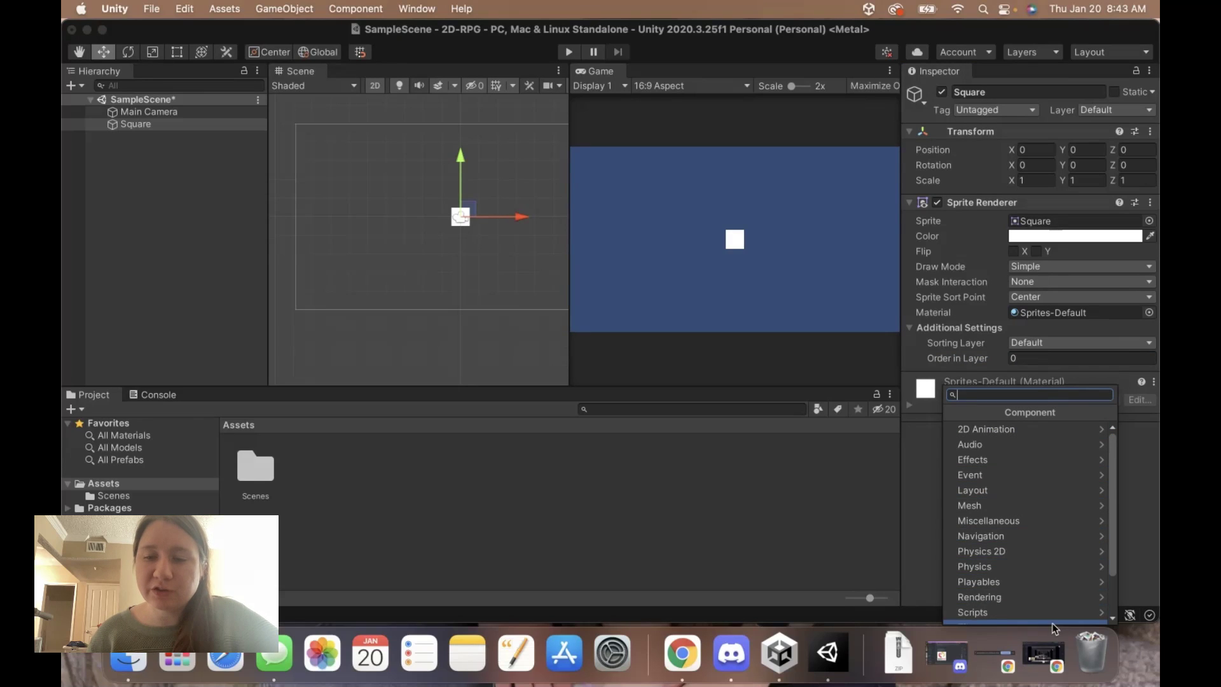
pyautogui.scroll(-3, 1062, 537)
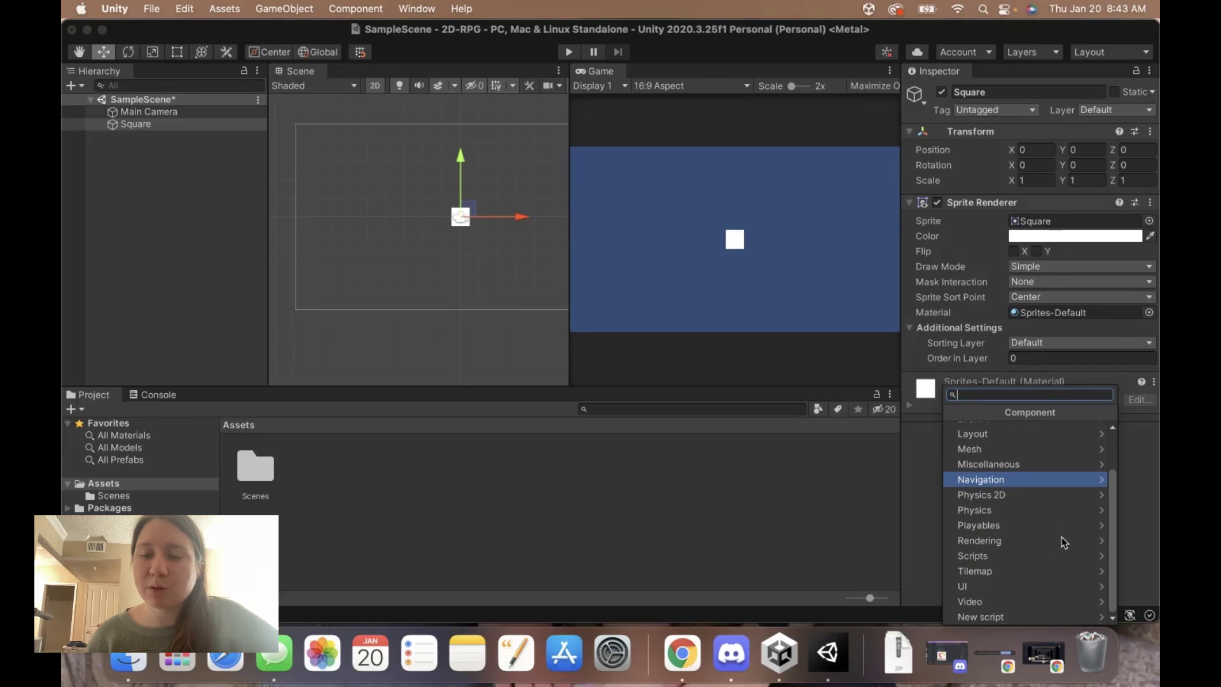
pyautogui.scroll(3, 1061, 537)
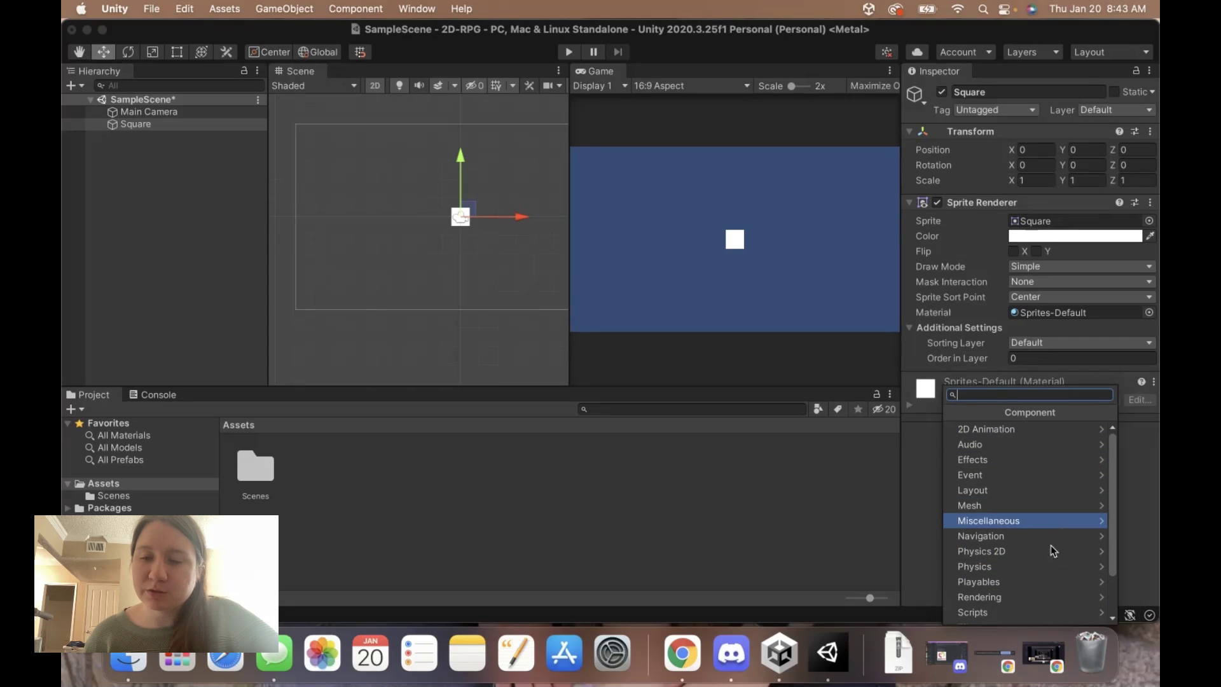
pyautogui.scroll(-3, 1040, 573)
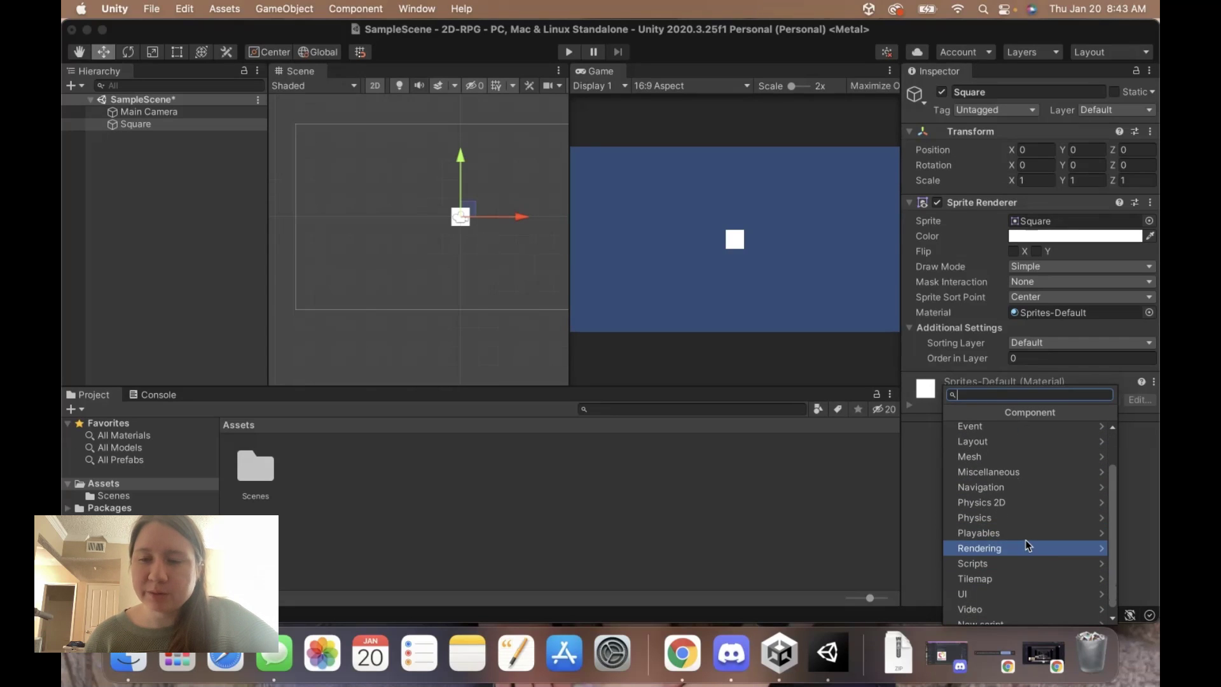
pyautogui.scroll(3, 1026, 539)
pyautogui.click(1012, 503)
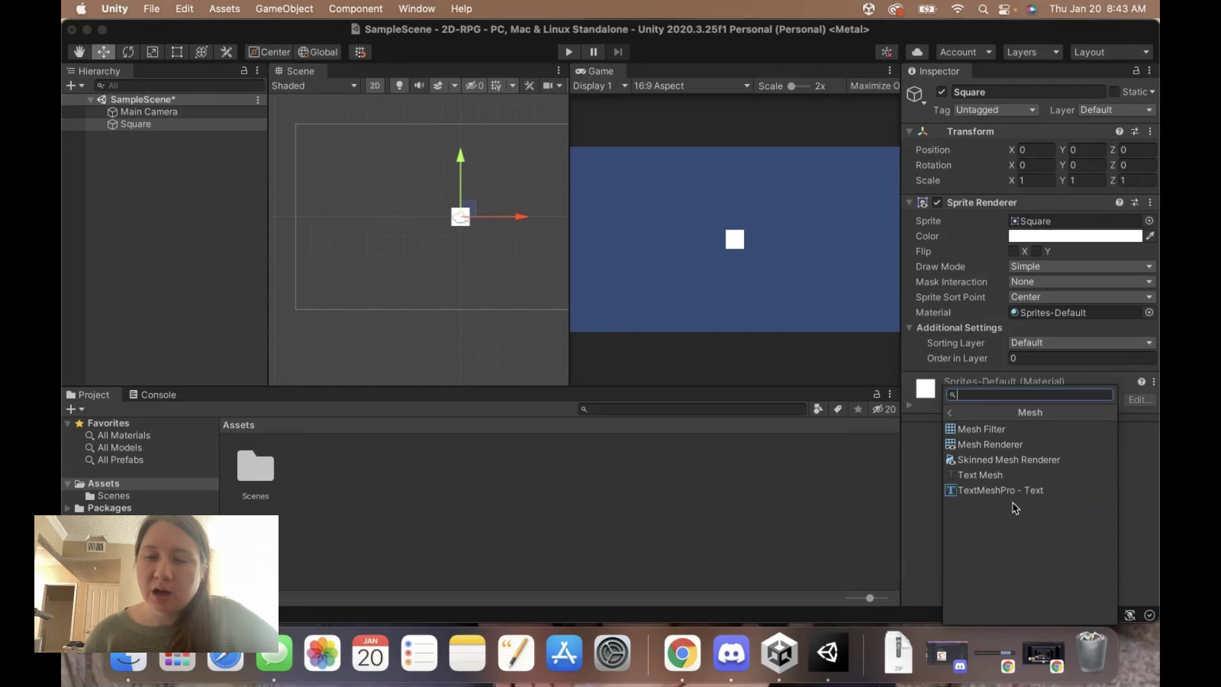
pyautogui.click(951, 413)
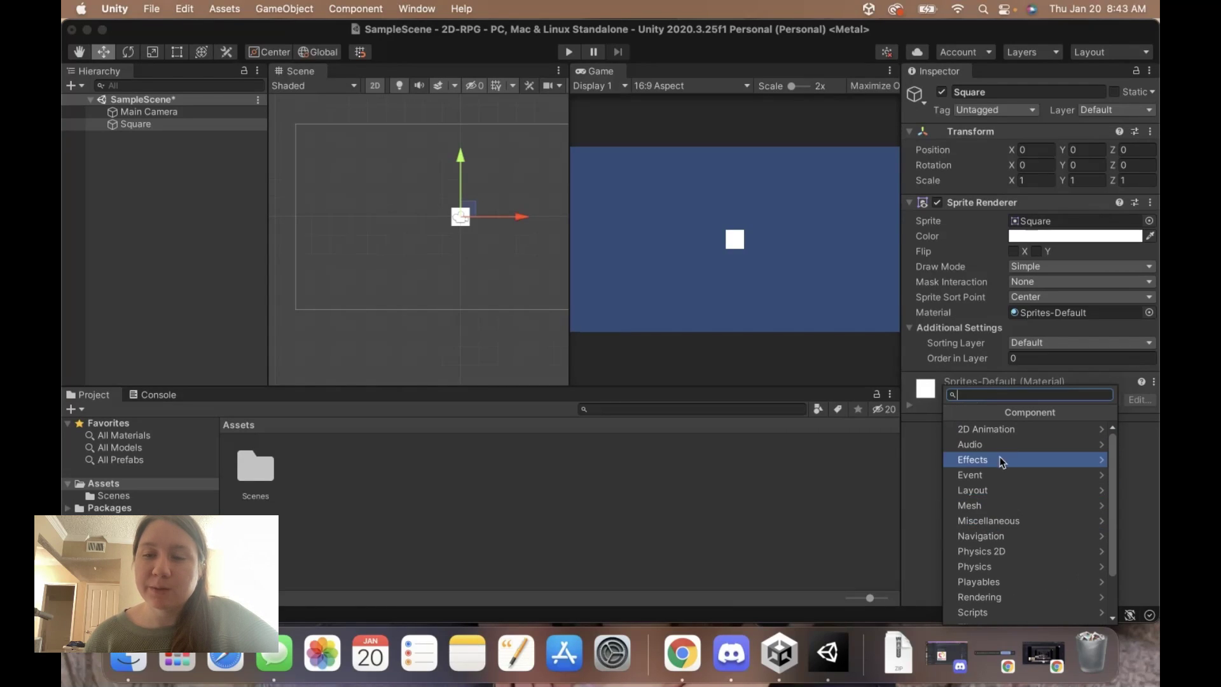
pyautogui.click(1014, 428)
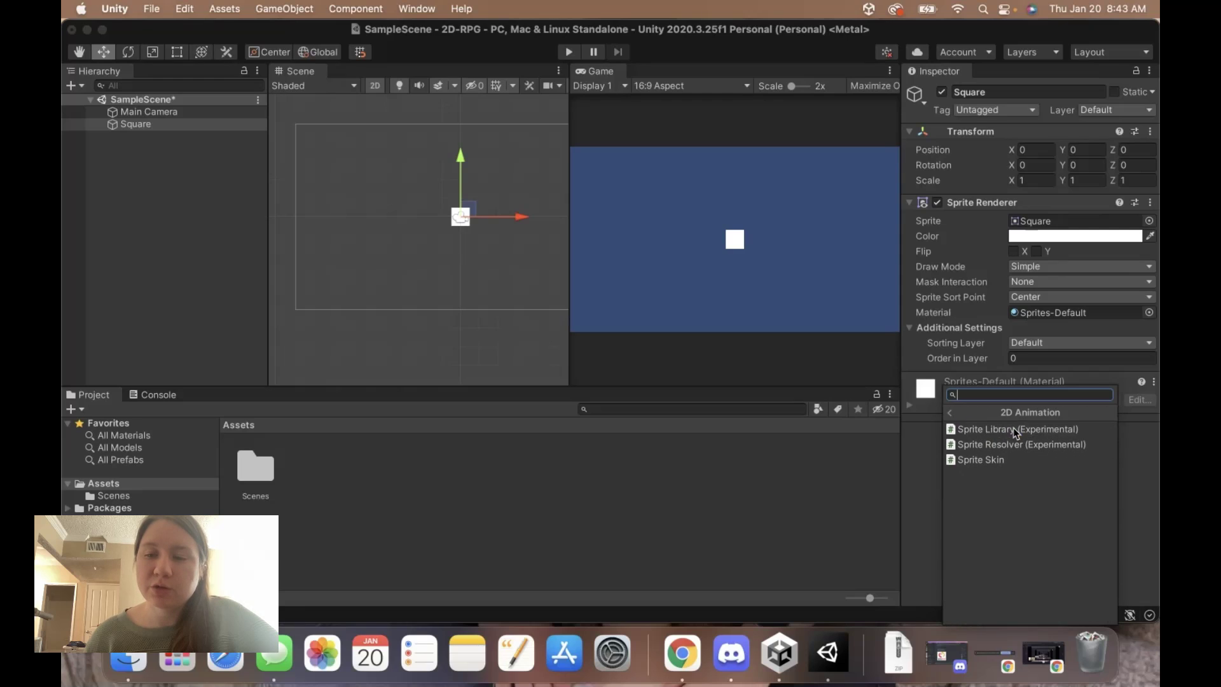
pyautogui.click(947, 410)
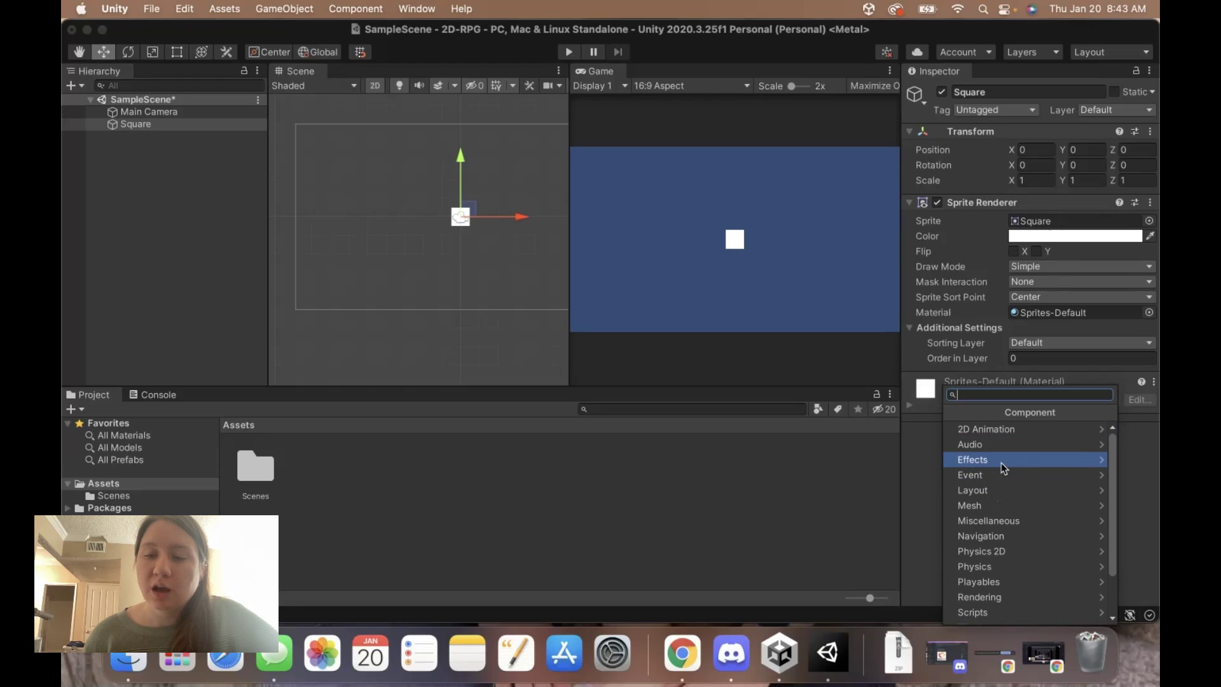
pyautogui.click(1001, 463)
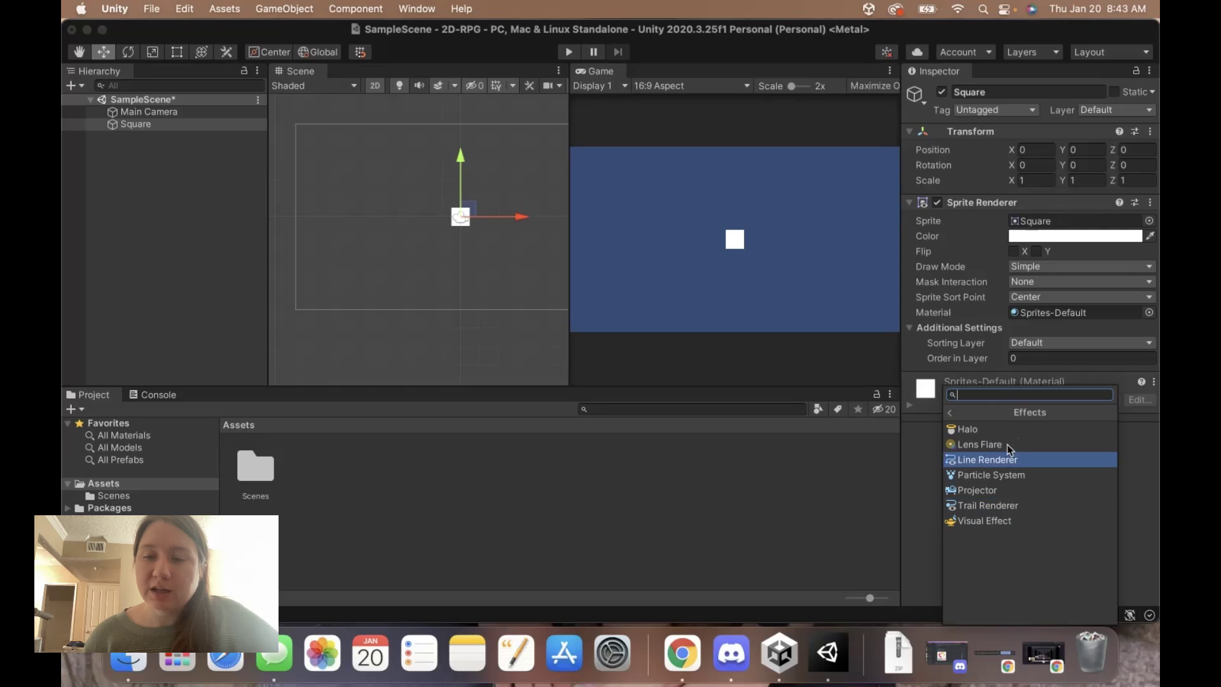
pyautogui.click(947, 411)
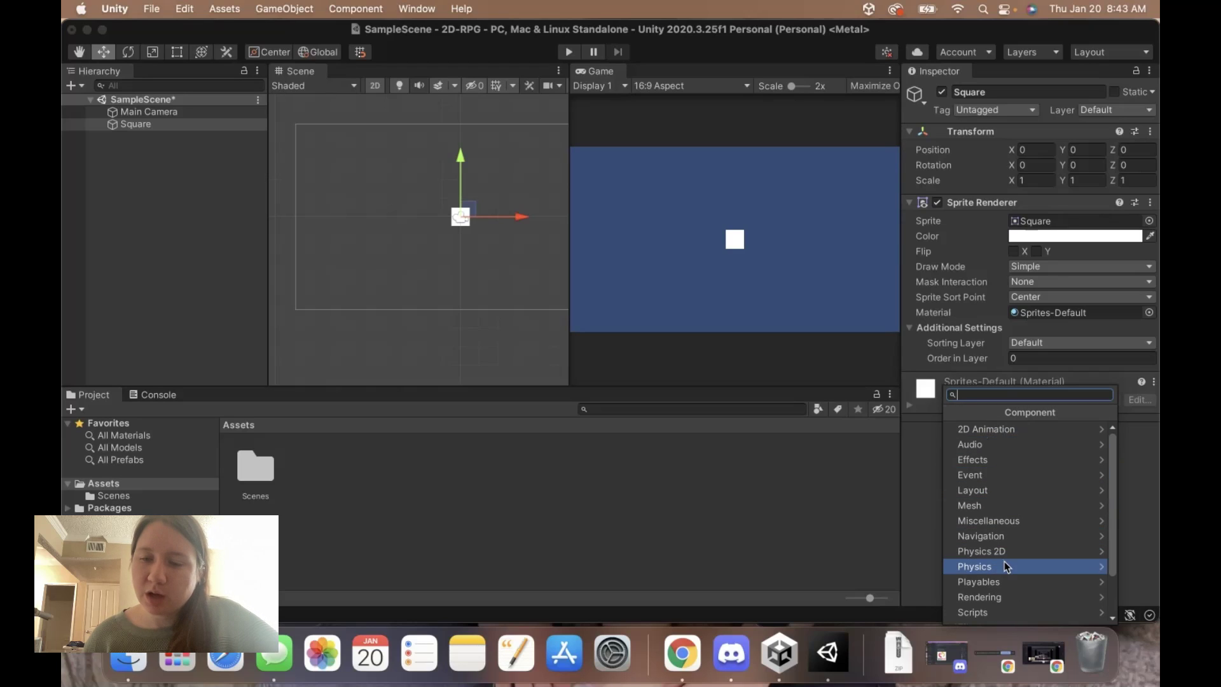
pyautogui.scroll(-2, 1005, 561)
pyautogui.click(992, 504)
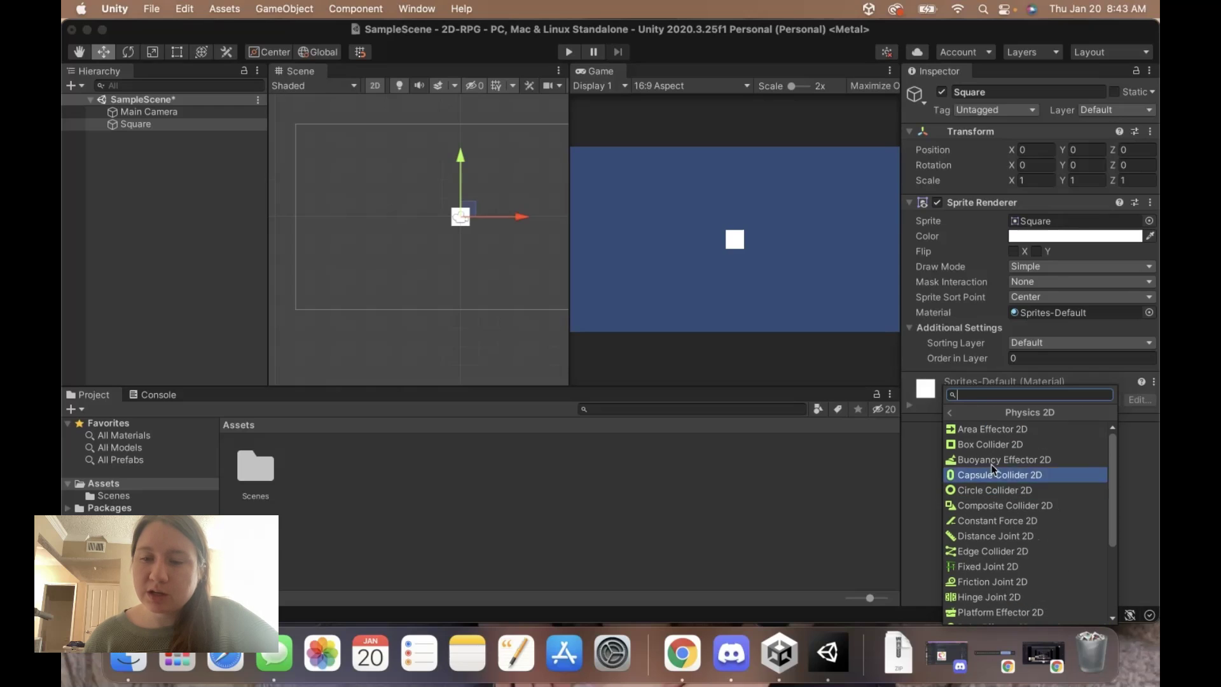
pyautogui.click(950, 412)
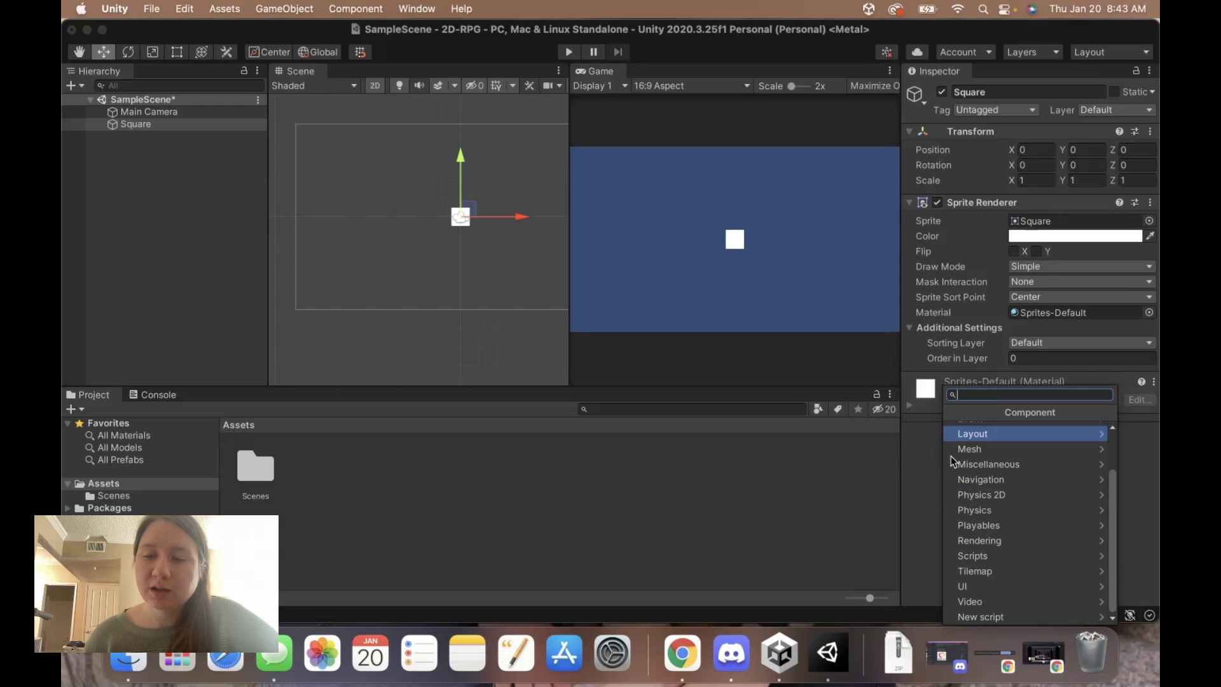
pyautogui.click(918, 470)
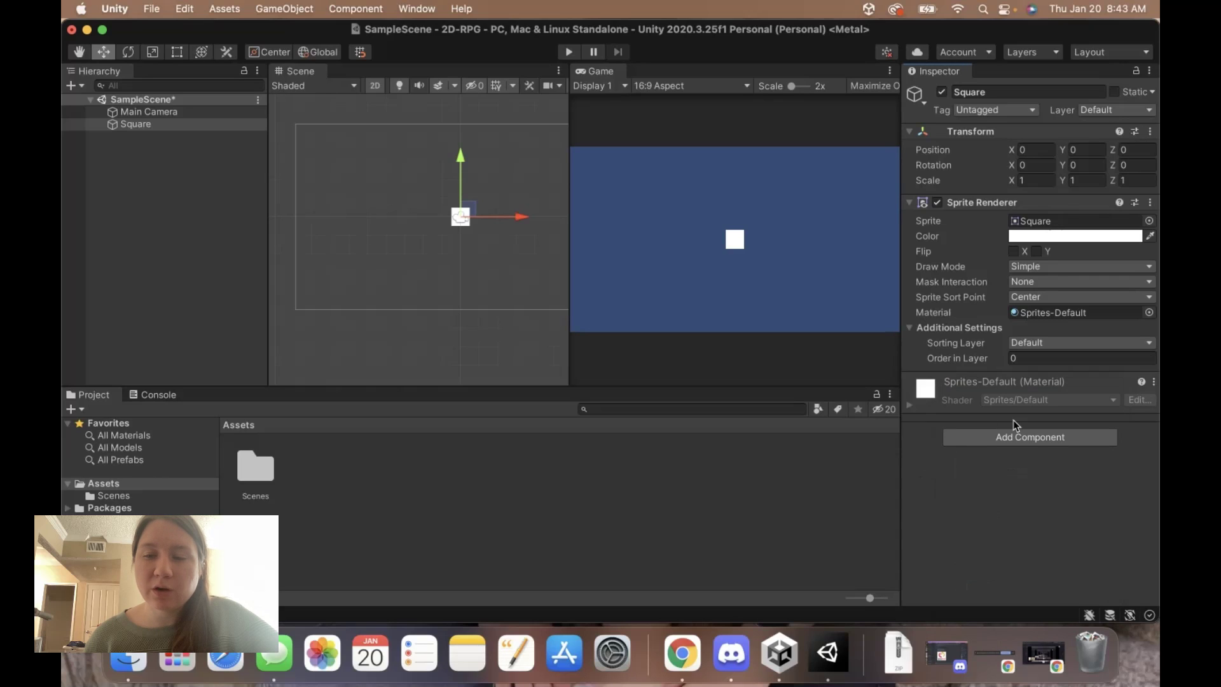
pyautogui.click(1022, 438)
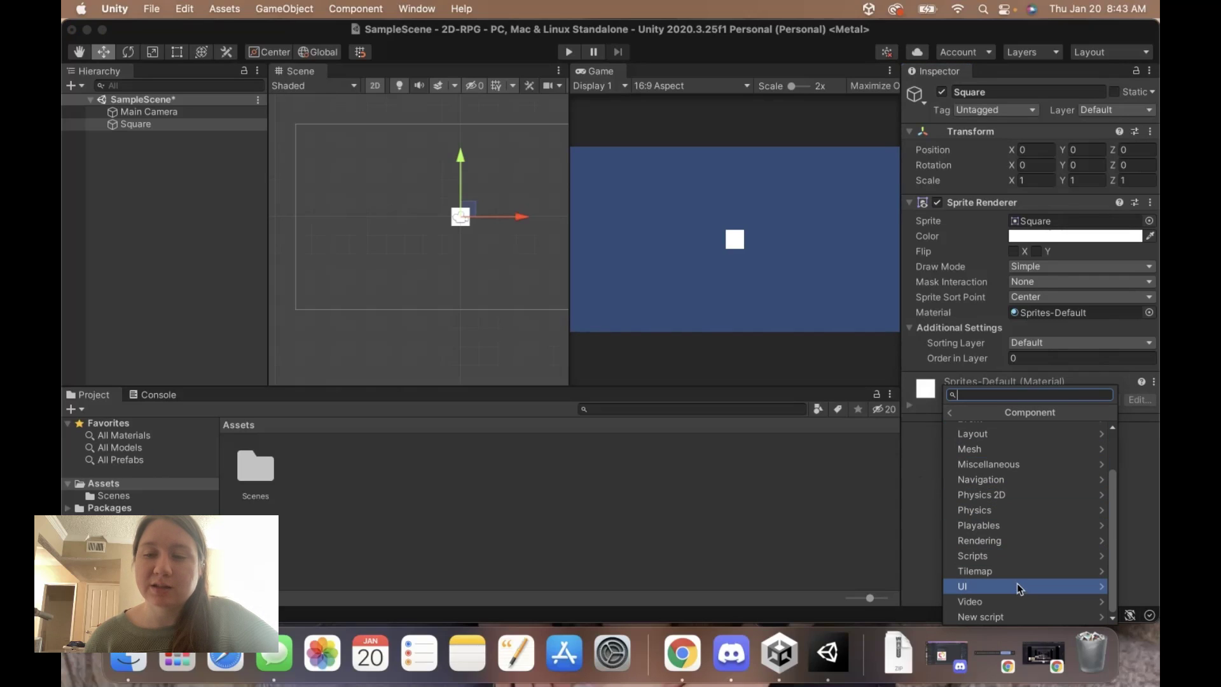
pyautogui.click(915, 512)
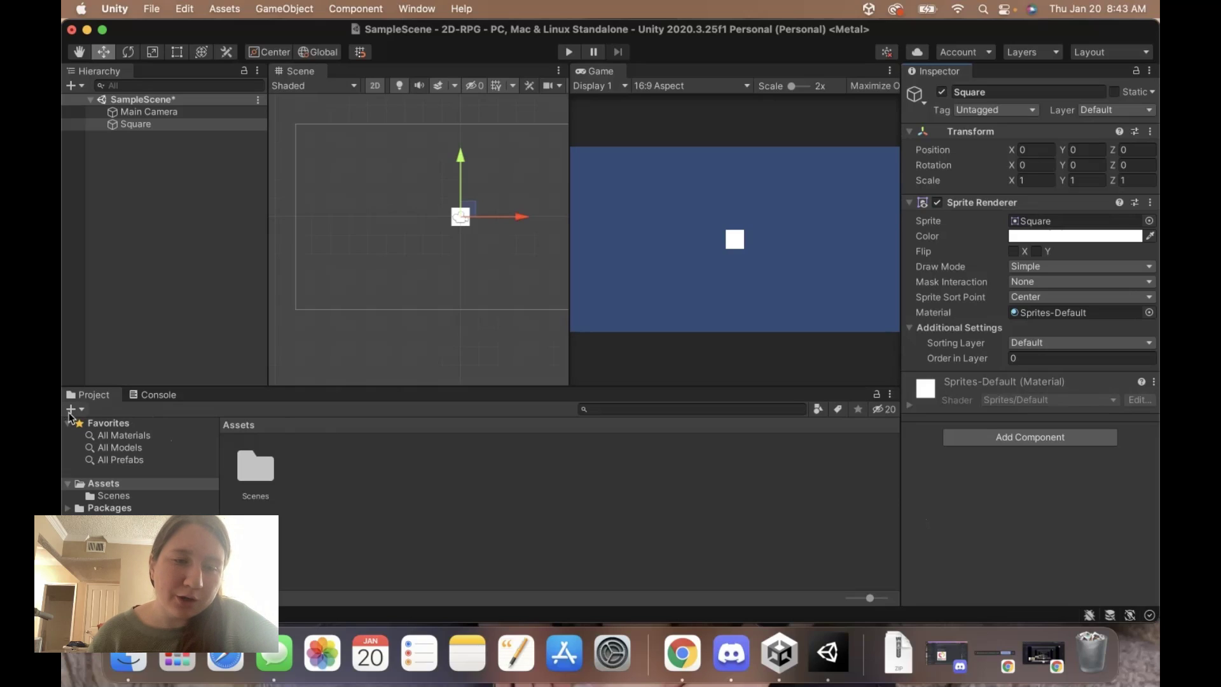
pyautogui.doubleClick(255, 470)
pyautogui.click(237, 425)
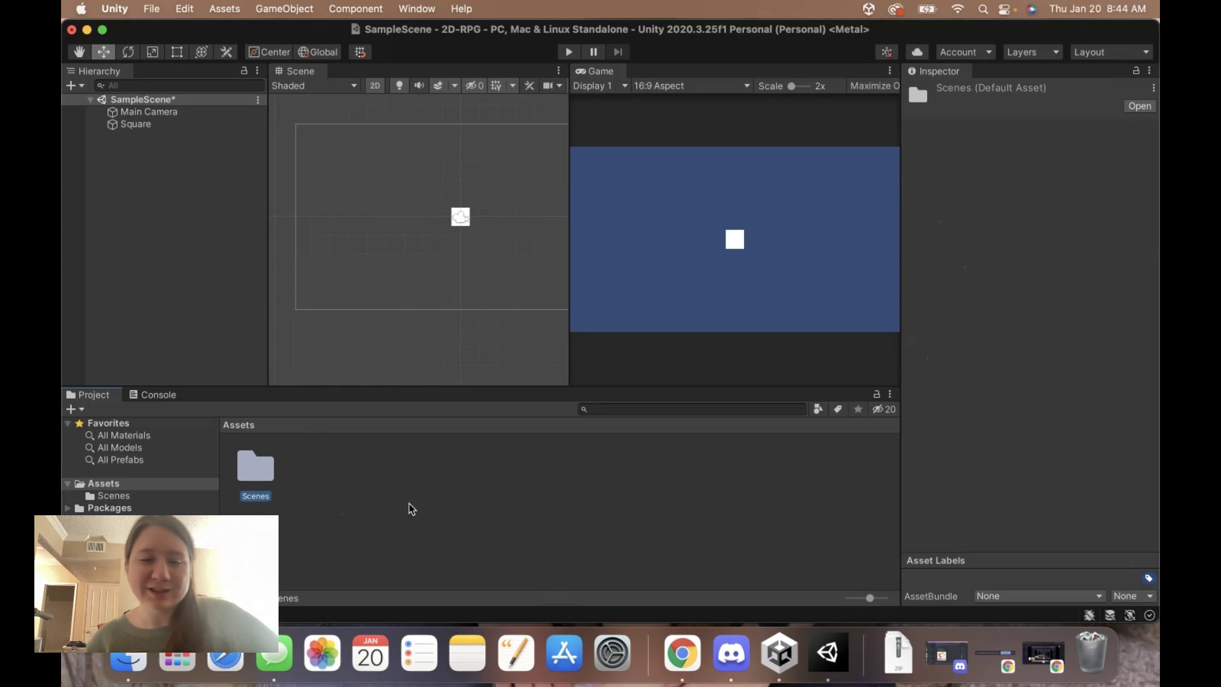
pyautogui.doubleClick(258, 474)
pyautogui.click(258, 475)
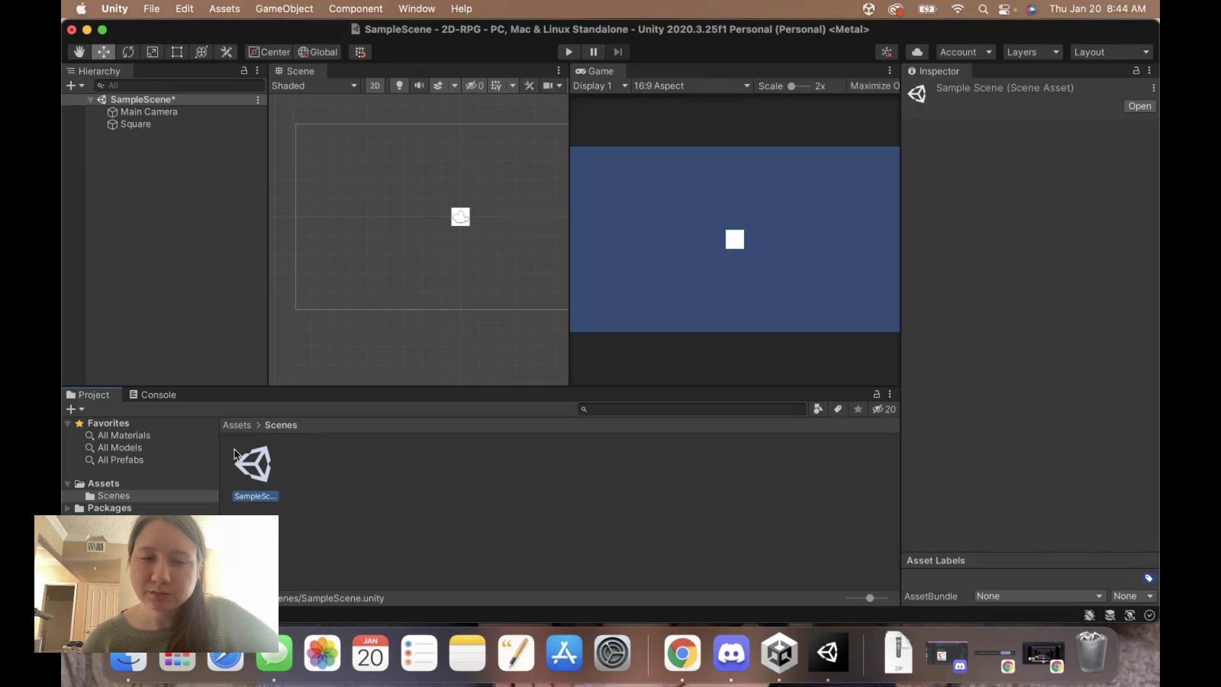
pyautogui.click(237, 425)
pyautogui.click(352, 565)
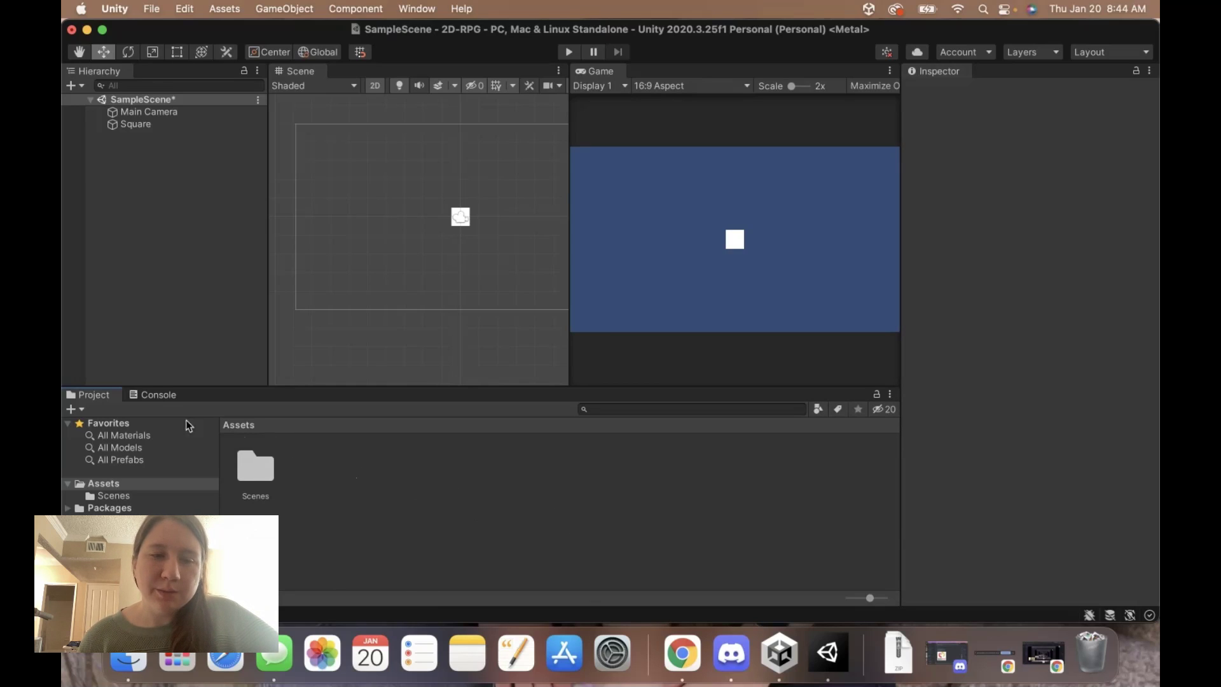
# Step: Switch the bottom panel from Project assets to the empty Console
pyautogui.click(153, 395)
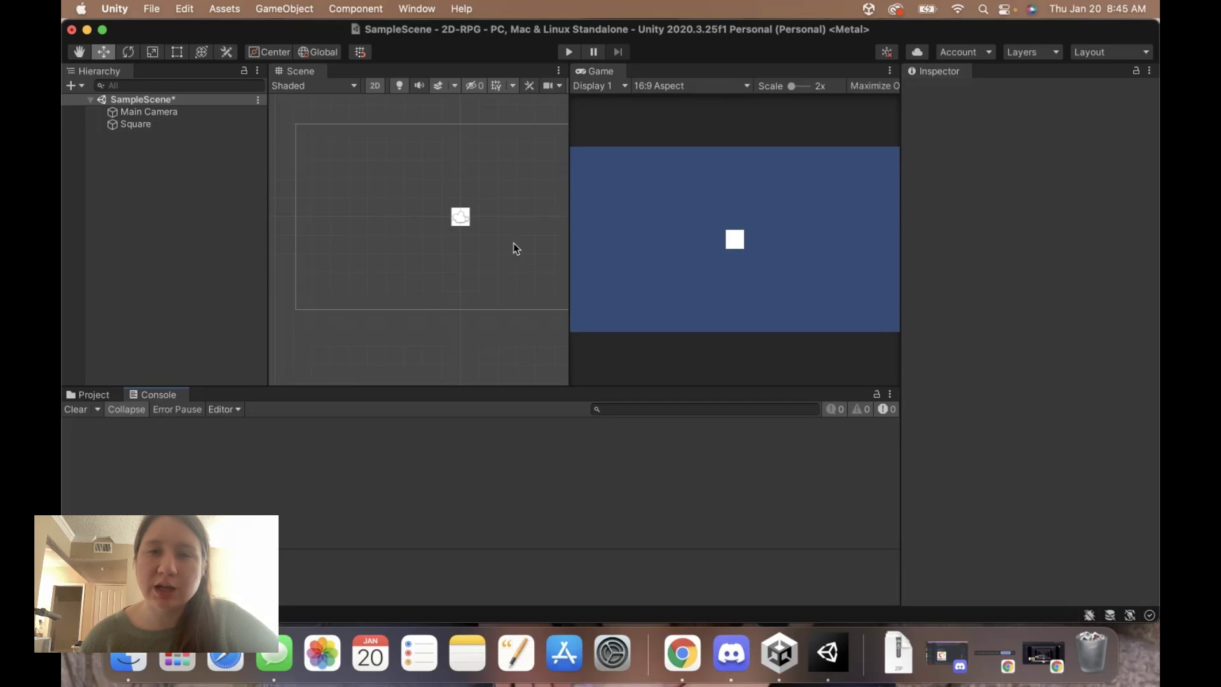
pyautogui.click(570, 53)
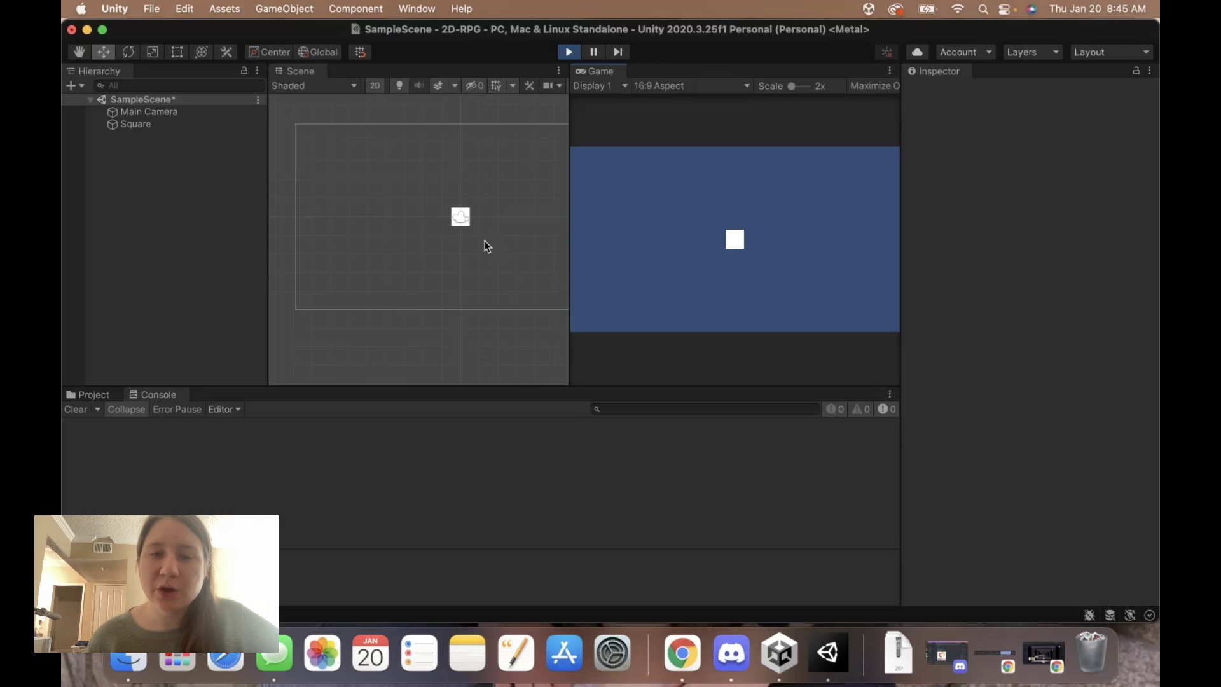
pyautogui.click(569, 53)
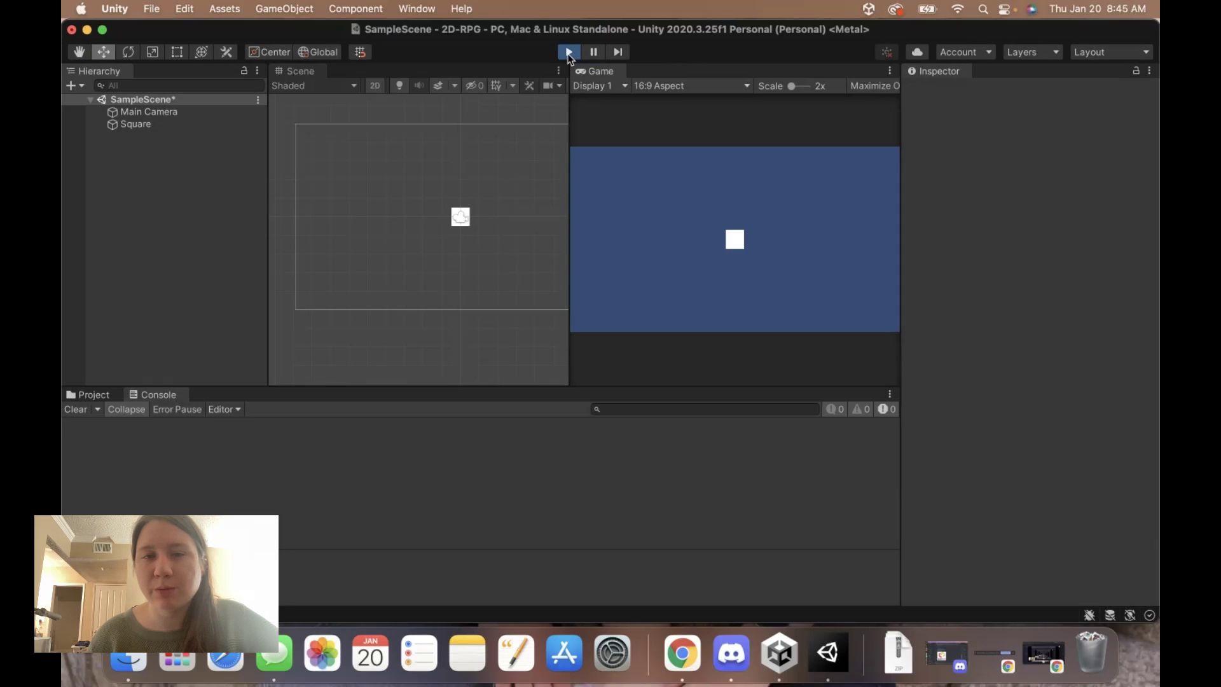